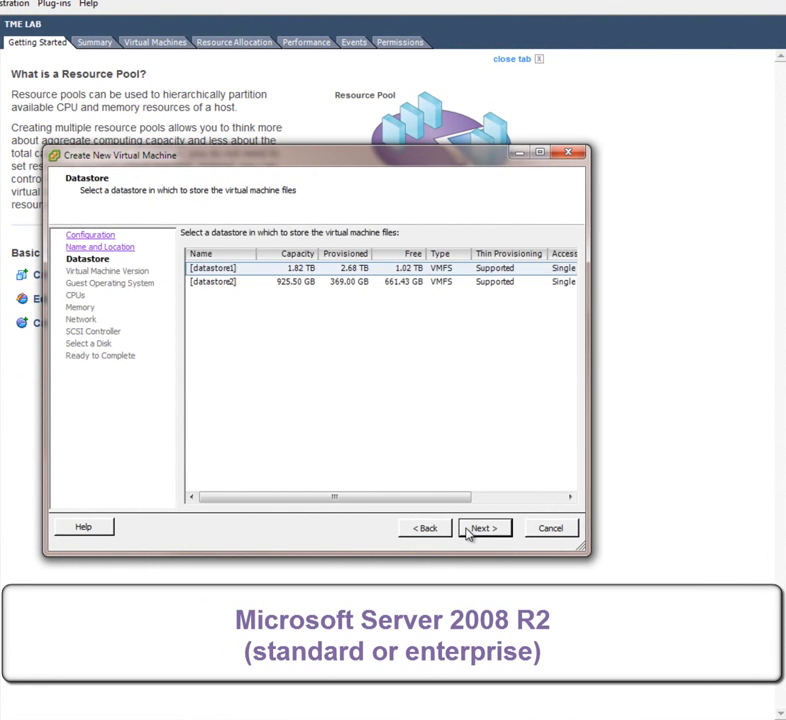
Step: Store the virtual machine on datastore1, using Virtual Machine Version 7 and Microsoft Windows Server 2008 R2 (64-bit) as guest operating system
{"action": "left_click", "coordinate": [469, 529]}
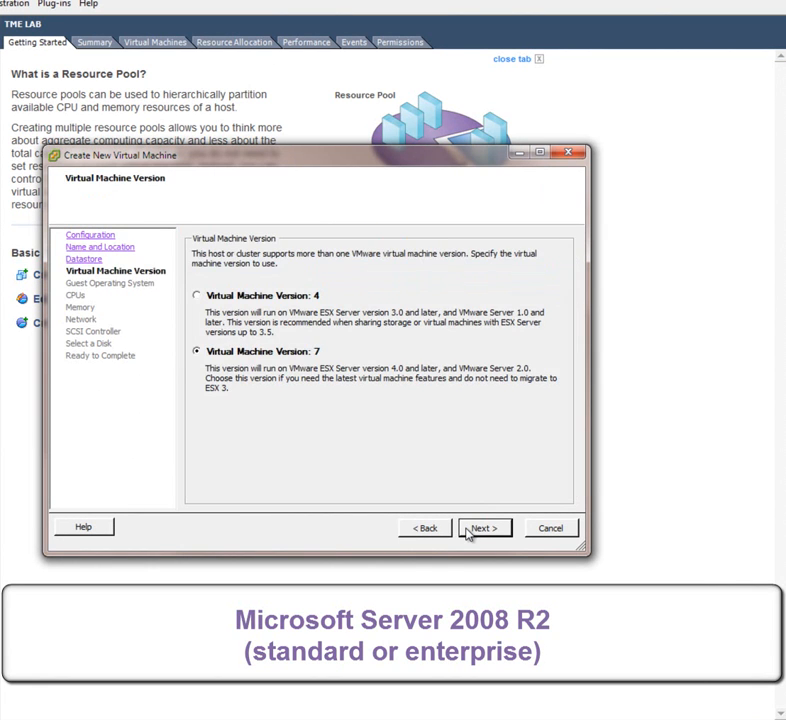
{"action": "left_click", "coordinate": [470, 529]}
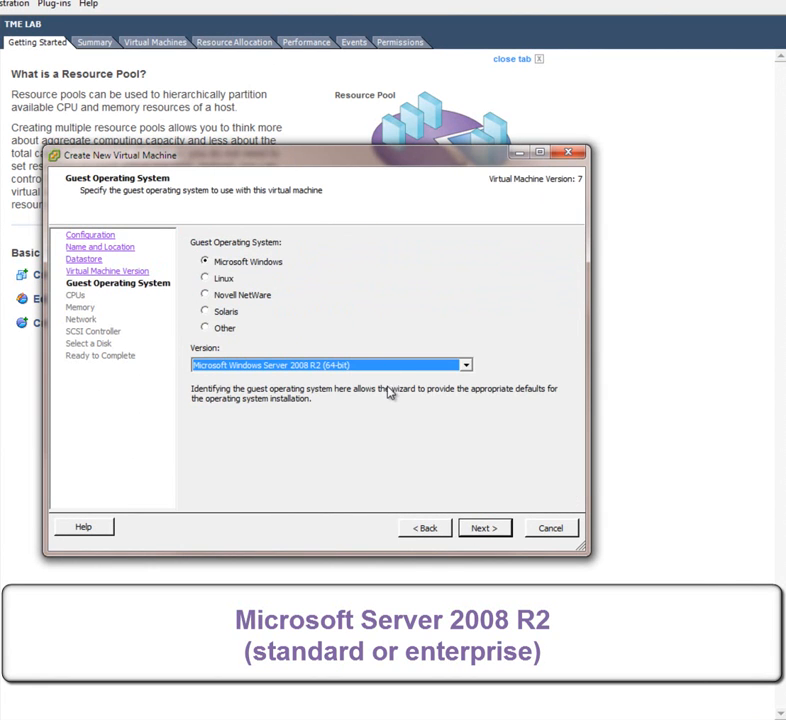
{"action": "left_click", "coordinate": [486, 530]}
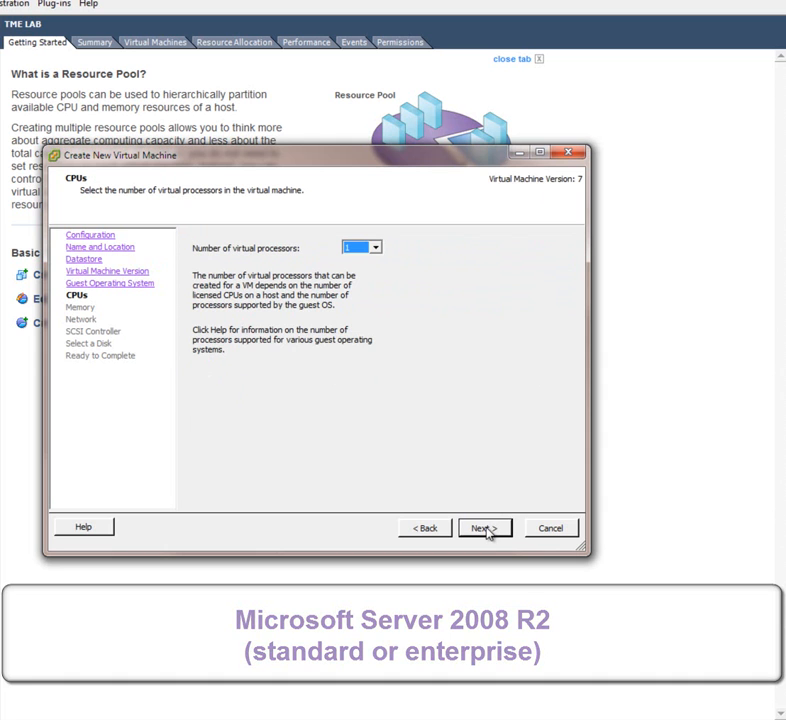
Step: Give the virtual machine 2 virtual processors and 4 GB of memory
{"action": "left_click", "coordinate": [374, 248]}
{"action": "left_click", "coordinate": [372, 272]}
{"action": "left_click", "coordinate": [479, 537]}
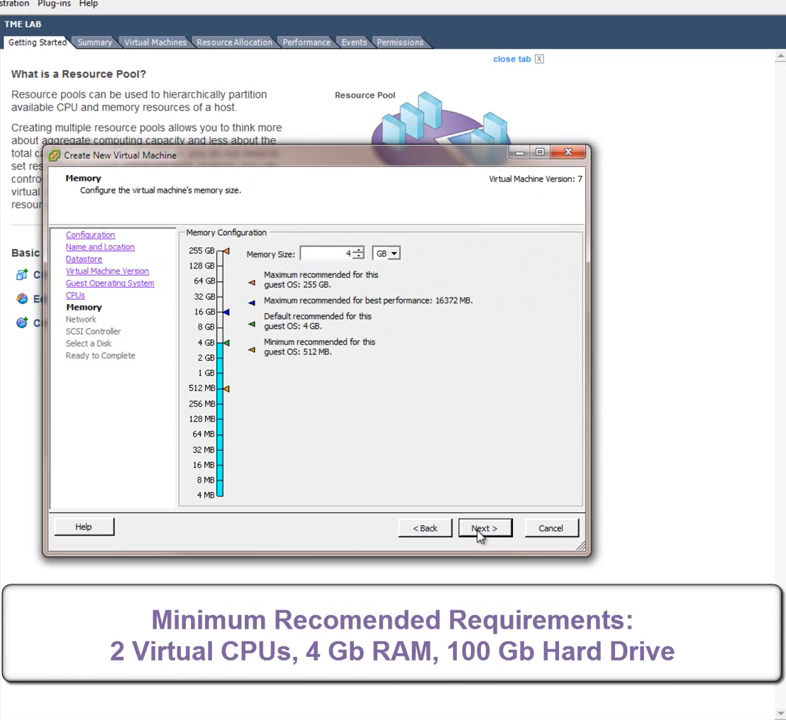
{"action": "left_click", "coordinate": [478, 535]}
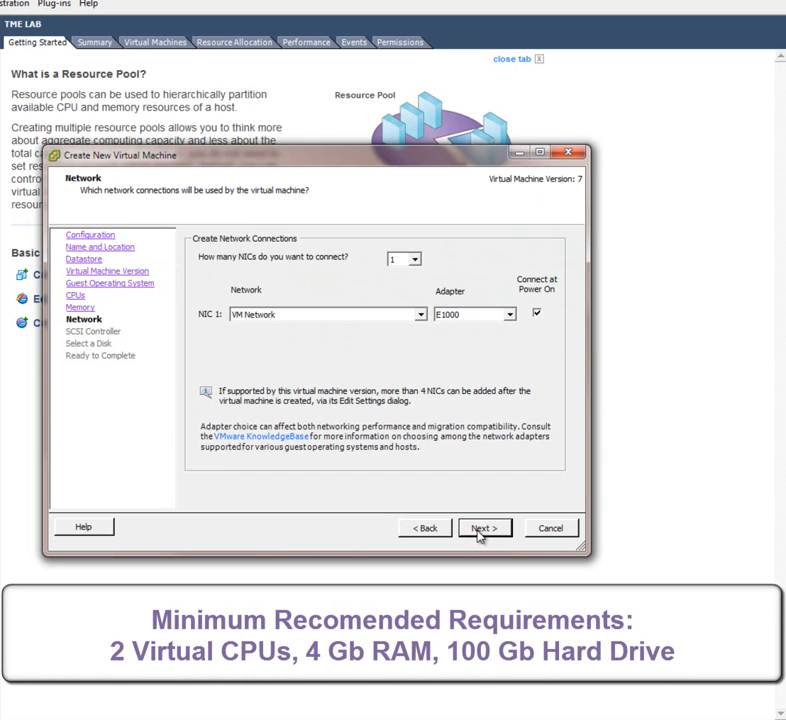
Step: Accept one E1000 NIC on VM Network, the LSI Logic SAS controller and the creation of a new virtual disk
{"action": "left_click", "coordinate": [479, 537]}
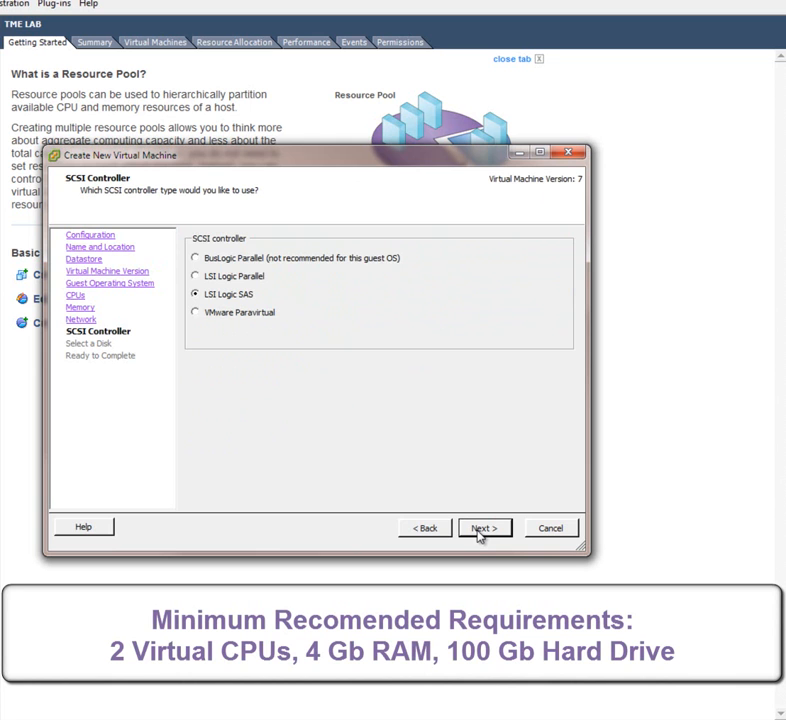
{"action": "left_click", "coordinate": [479, 537]}
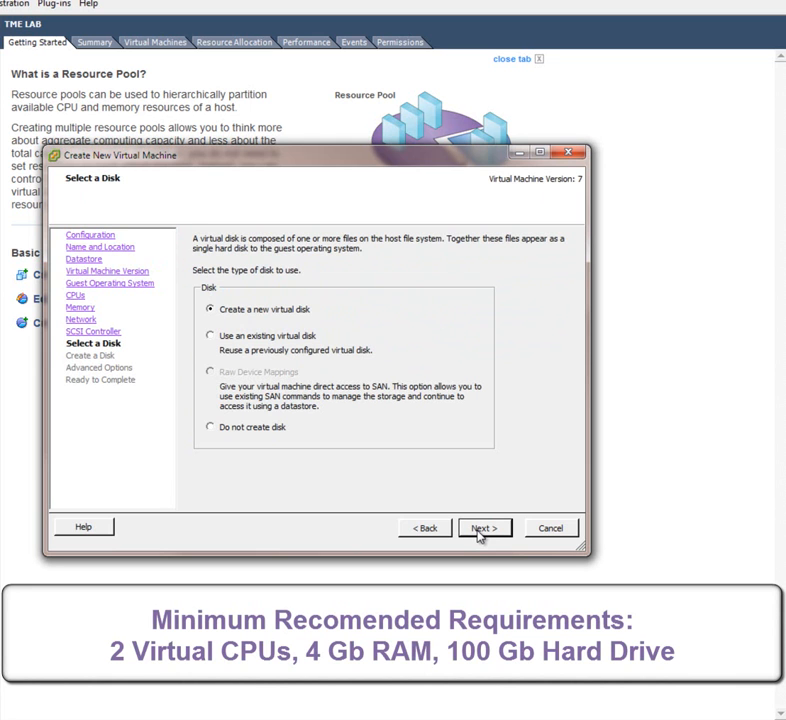
{"action": "left_click", "coordinate": [479, 537]}
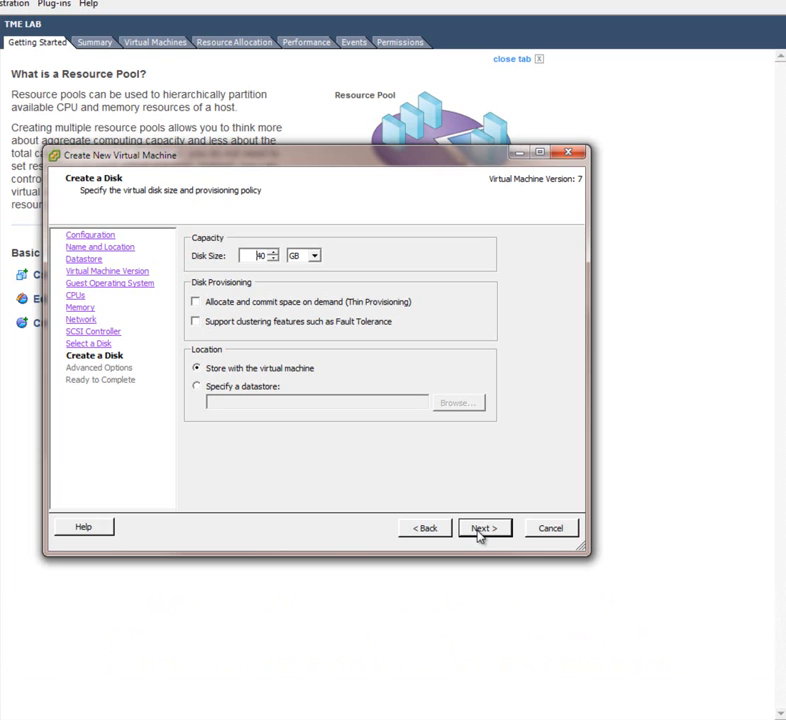
Step: Set the virtual disk size to 200 GB with thin provisioning and accept the default advanced options
{"action": "left_click_drag", "start_coordinate": [245, 256], "coordinate": [305, 260]}
{"action": "left_click", "coordinate": [297, 306]}
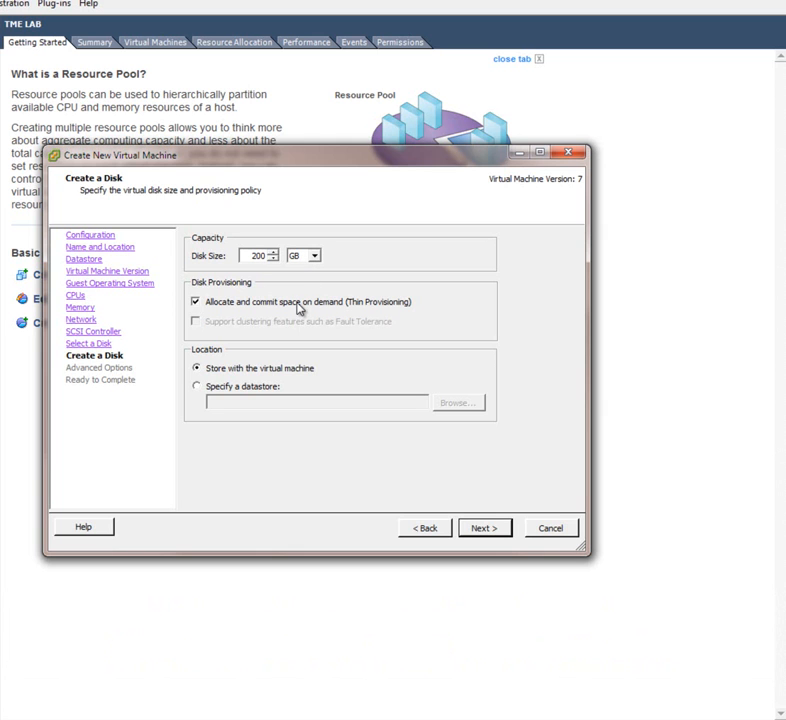
{"action": "left_click", "coordinate": [487, 528]}
{"action": "left_click", "coordinate": [490, 529]}
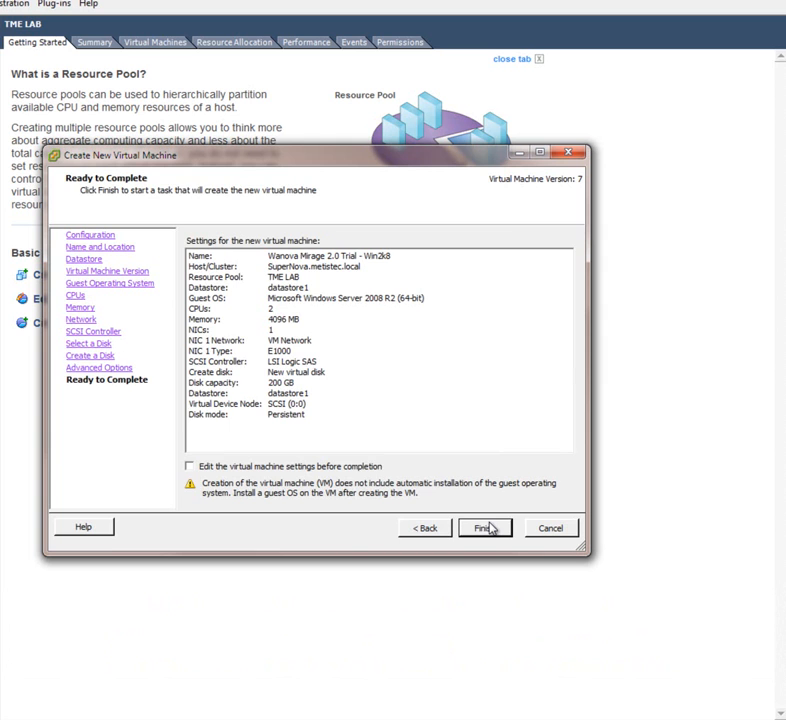
Step: Choose to edit the virtual machine settings before completion and set the video card to auto-detect video settings
{"action": "left_click", "coordinate": [368, 470]}
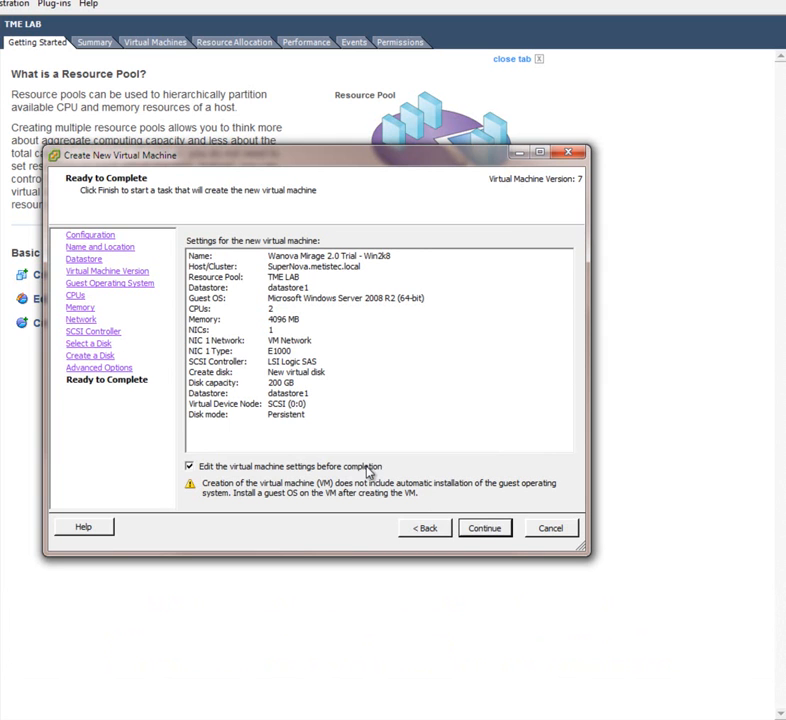
{"action": "left_click", "coordinate": [498, 533]}
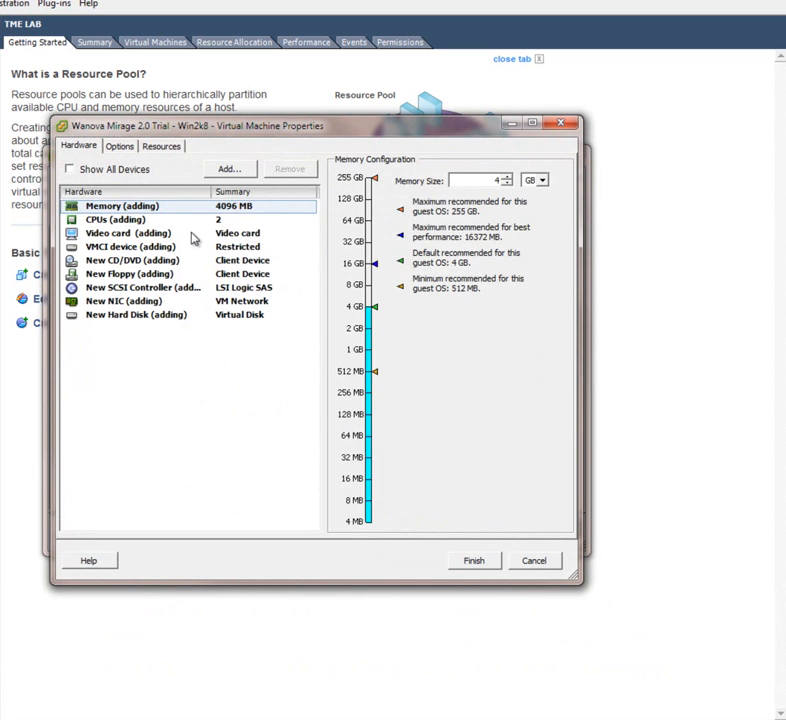
{"action": "left_click", "coordinate": [193, 234]}
{"action": "left_click", "coordinate": [388, 203]}
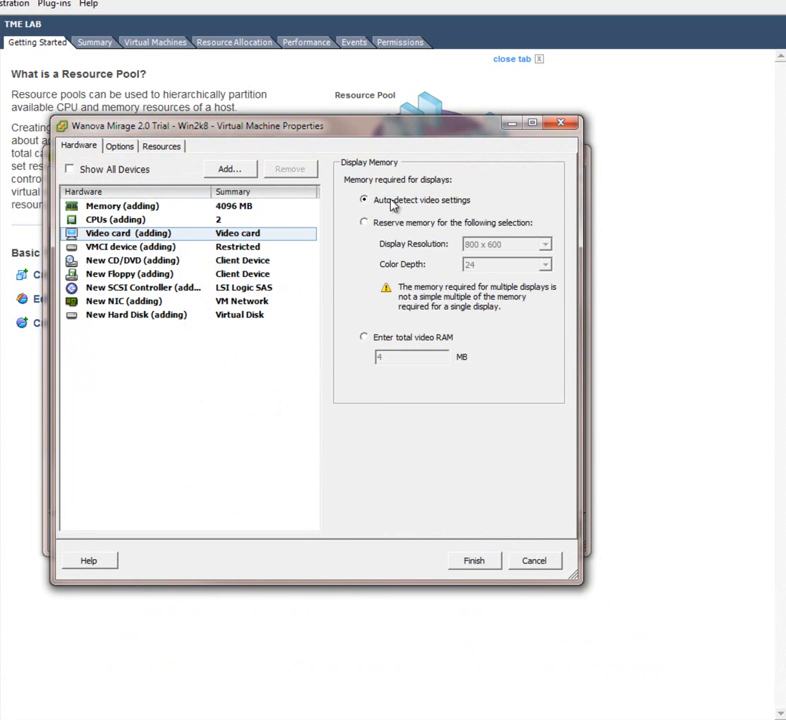
Step: Attach the Server 2008 ISO from datastore2 to the new CD/DVD drive, connected at power on, and finish creating the virtual machine
{"action": "left_click", "coordinate": [140, 260]}
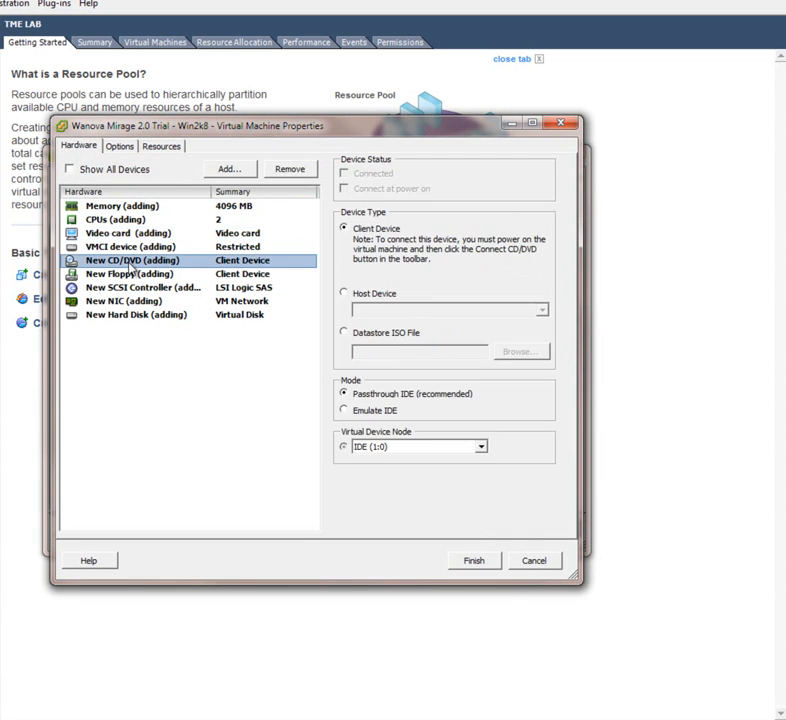
{"action": "left_click", "coordinate": [373, 336]}
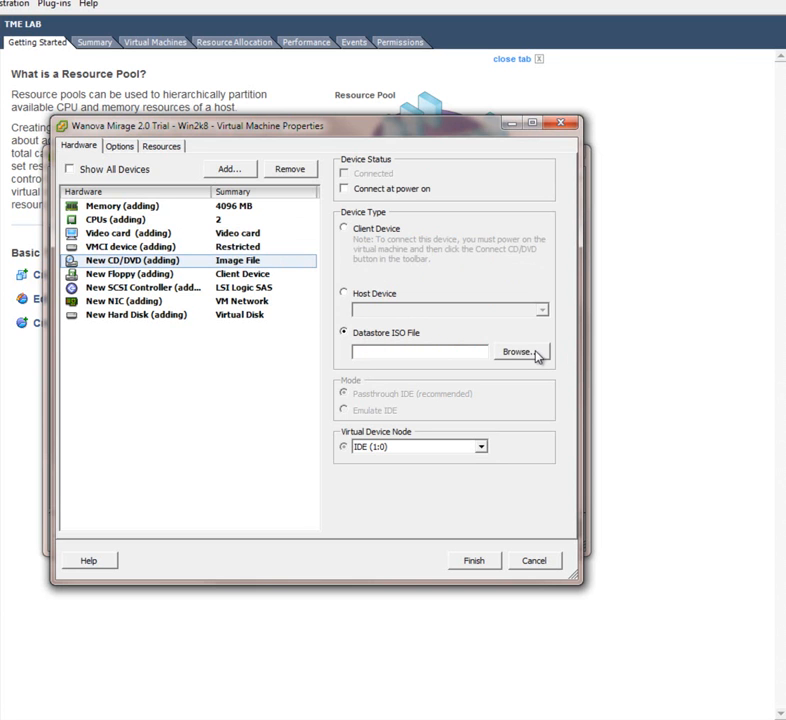
{"action": "left_click", "coordinate": [535, 354]}
{"action": "left_click", "coordinate": [305, 301]}
{"action": "double_click", "coordinate": [305, 301]}
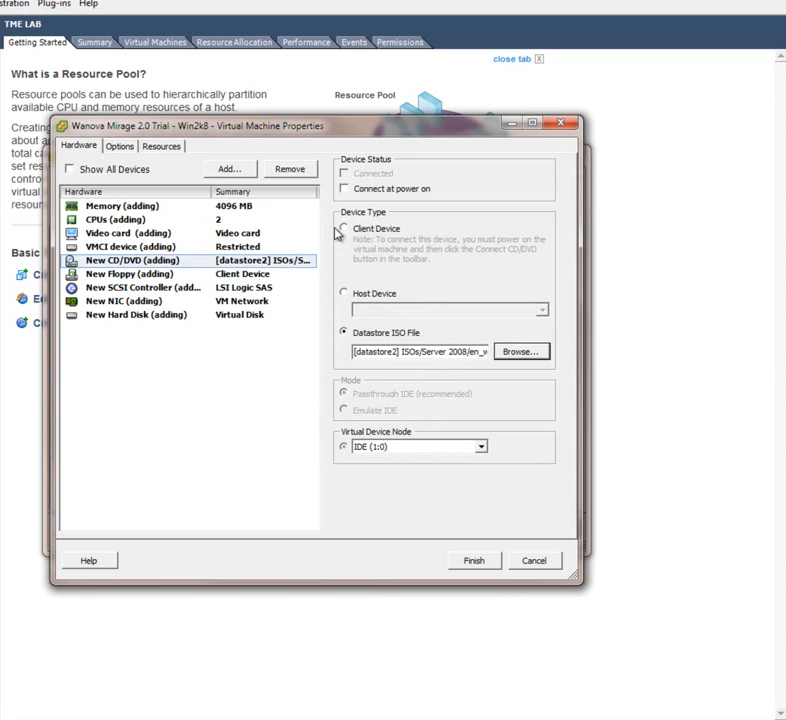
{"action": "left_click", "coordinate": [346, 190]}
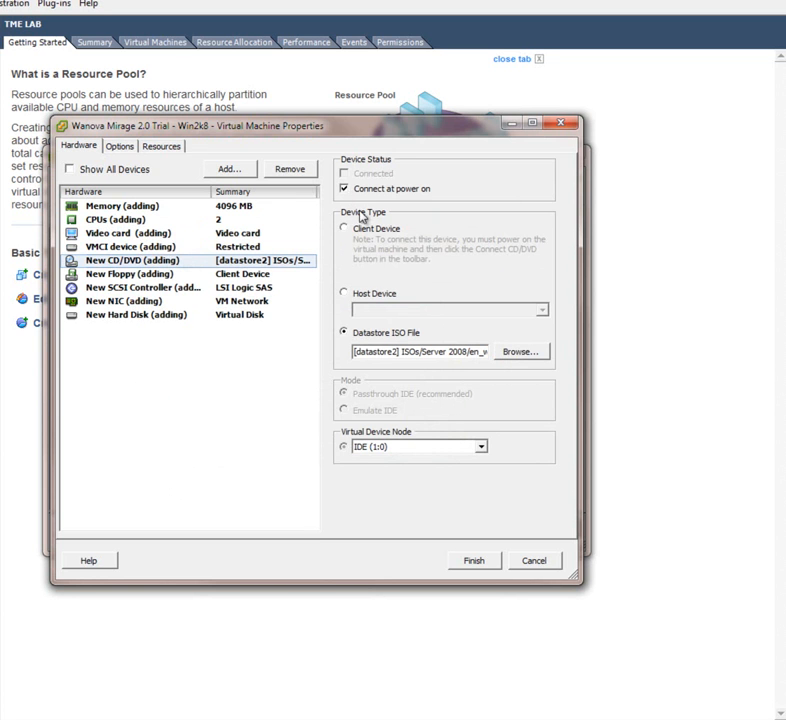
{"action": "left_click", "coordinate": [482, 561]}
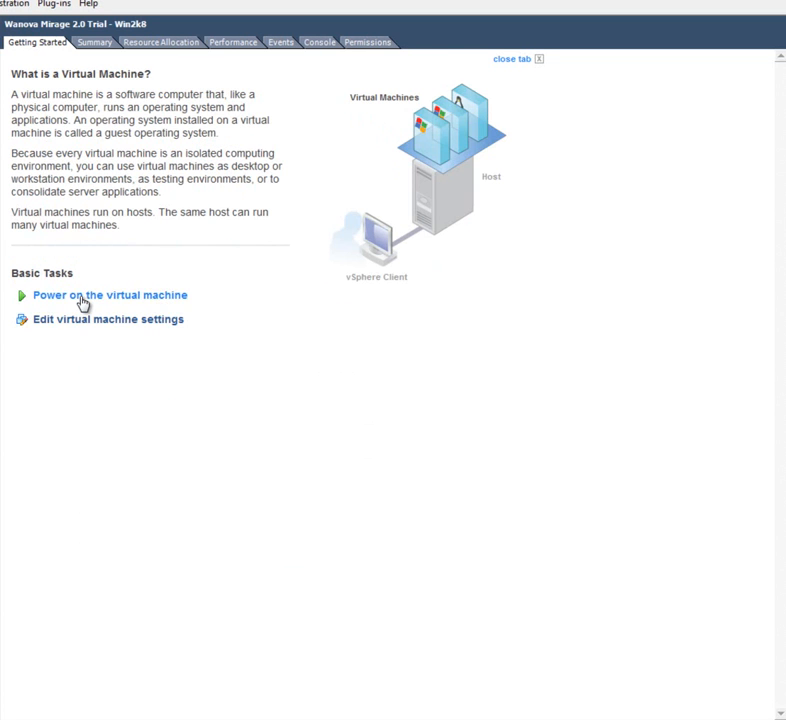
Step: Power on the virtual machine and start the Windows Server 2008 R2 installation in its console with English and US keyboard settings
{"action": "left_click", "coordinate": [81, 296]}
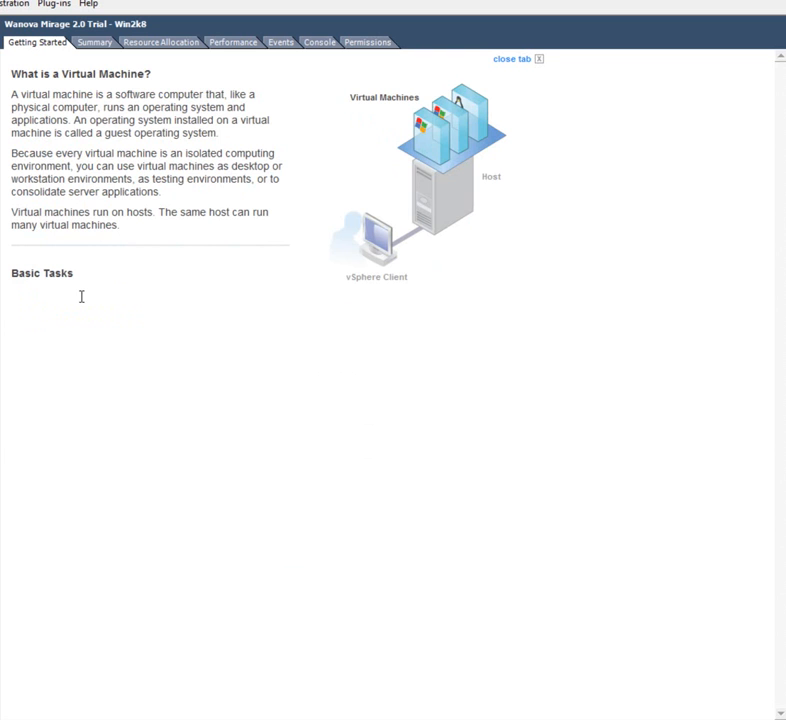
{"action": "left_click", "coordinate": [320, 43]}
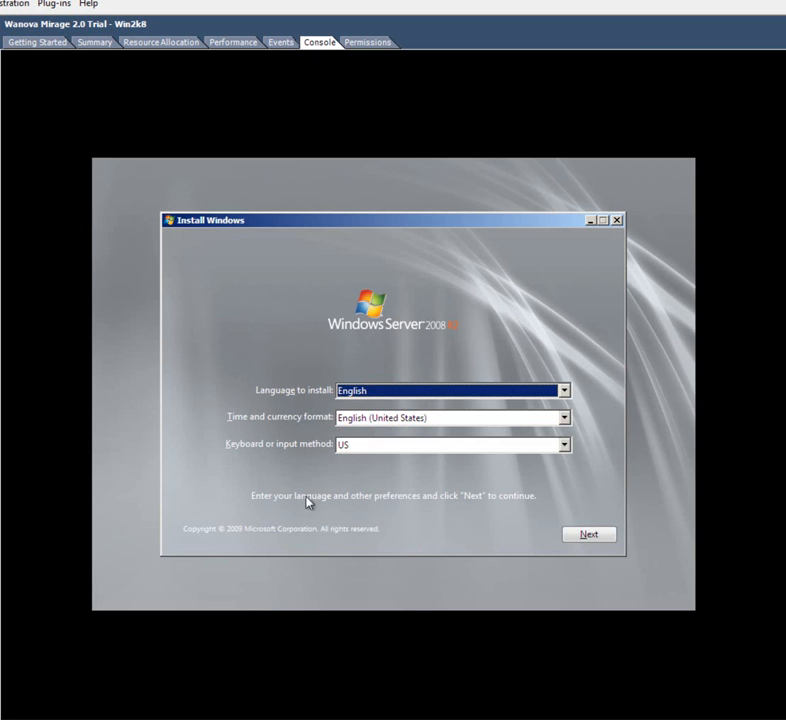
{"action": "left_click", "coordinate": [584, 535]}
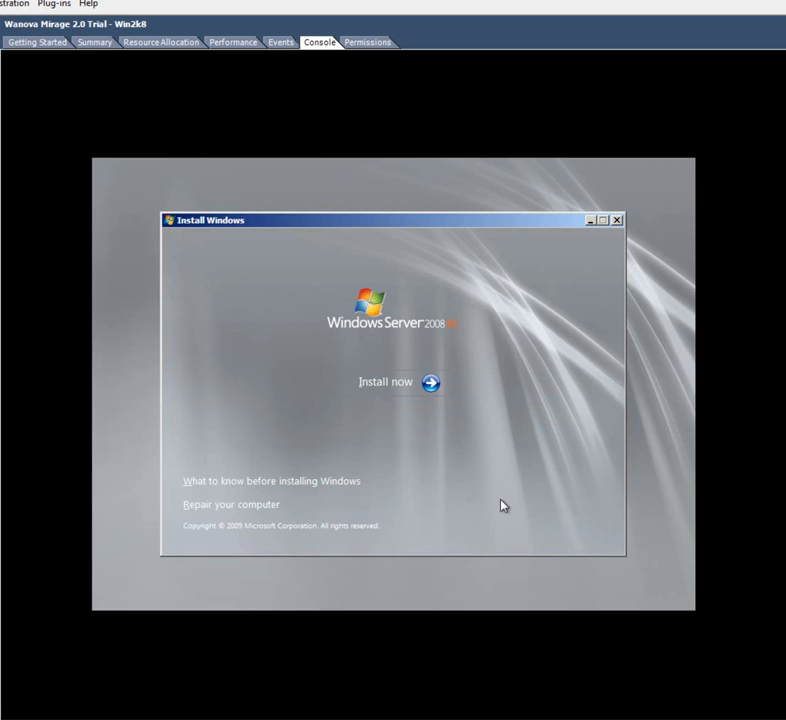
{"action": "left_click", "coordinate": [417, 382]}
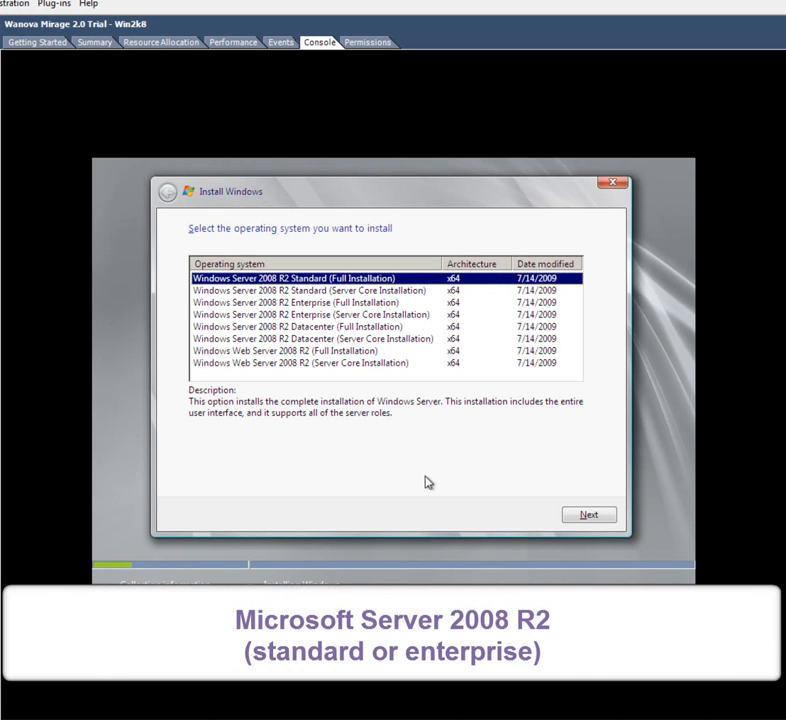
Step: Select Windows Server 2008 R2 Standard (Full Installation), accept the license terms and choose the custom installation type
{"action": "left_click", "coordinate": [567, 514]}
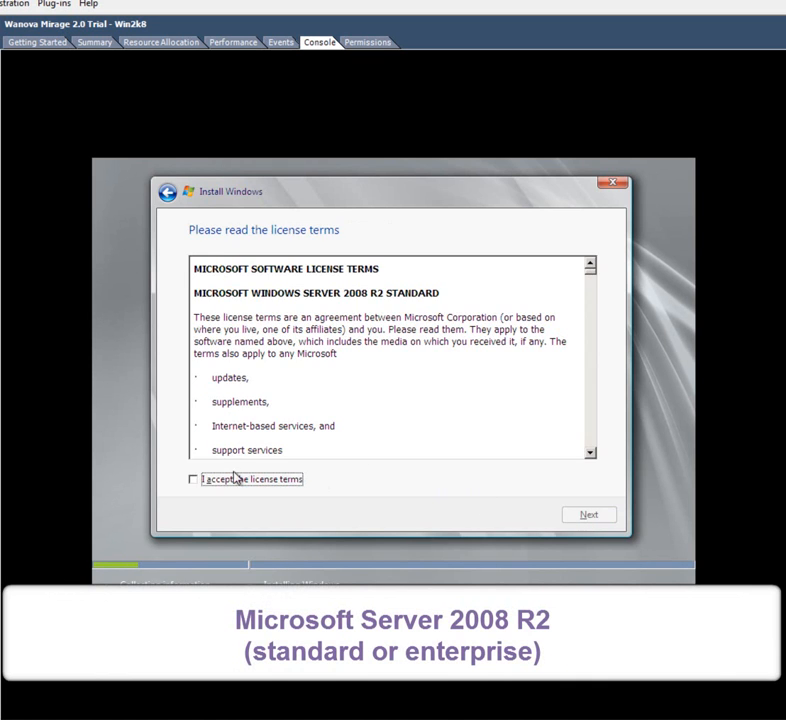
{"action": "left_click", "coordinate": [230, 480]}
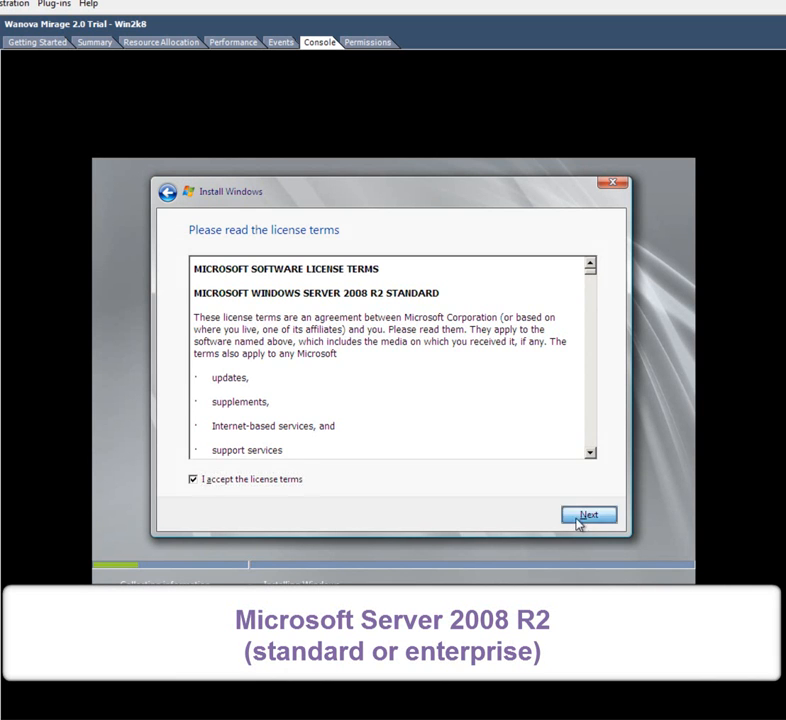
{"action": "left_click", "coordinate": [576, 515]}
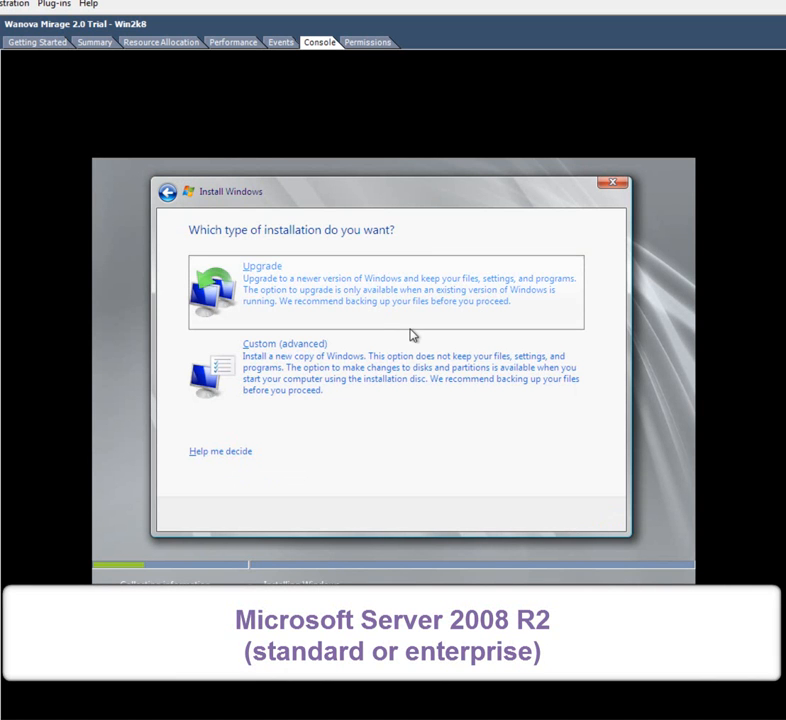
{"action": "left_click", "coordinate": [409, 362]}
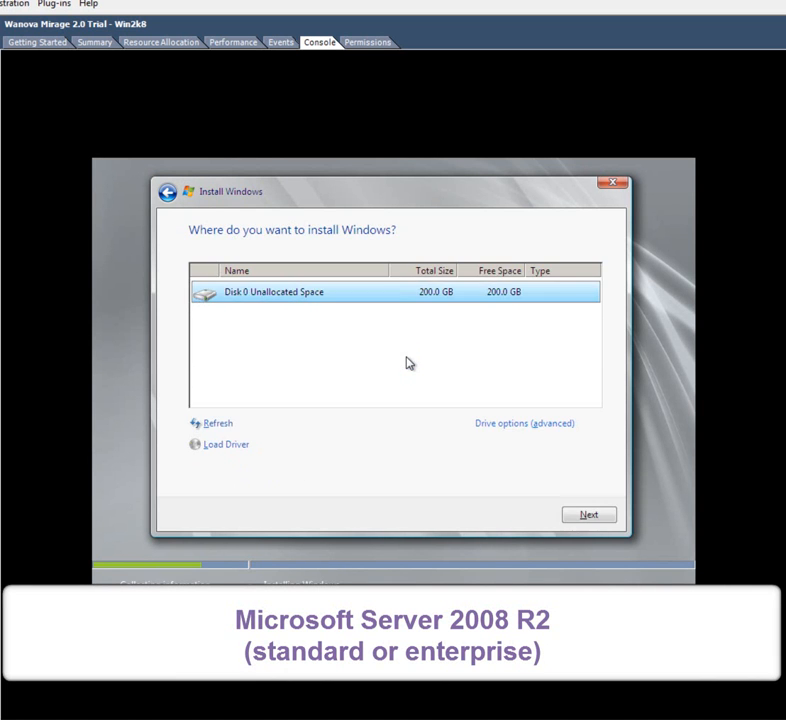
Step: Create a 204800 MB partition on Disk 0, allowing additional system partitions, and install Windows on the primary partition
{"action": "left_click", "coordinate": [571, 432]}
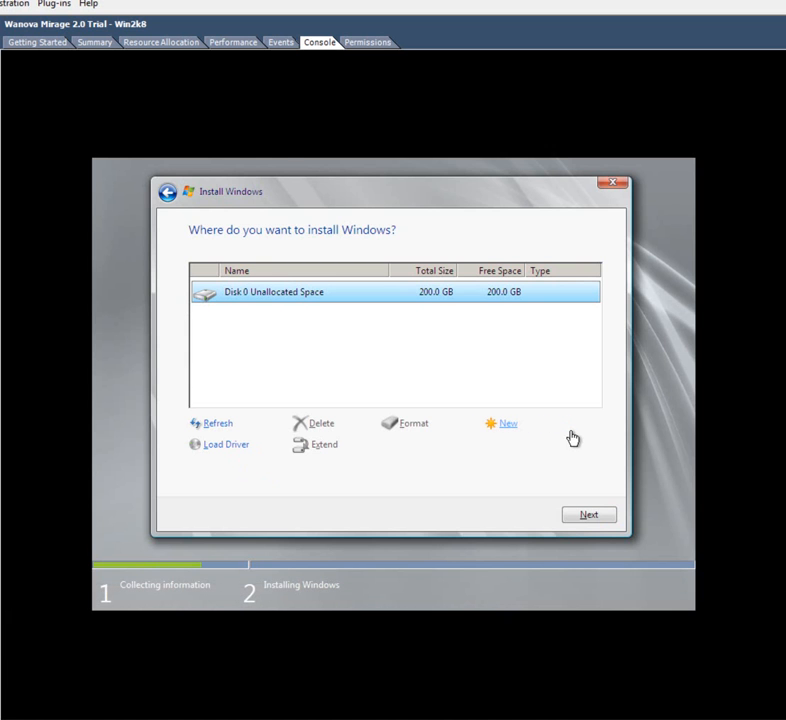
{"action": "left_click", "coordinate": [507, 428]}
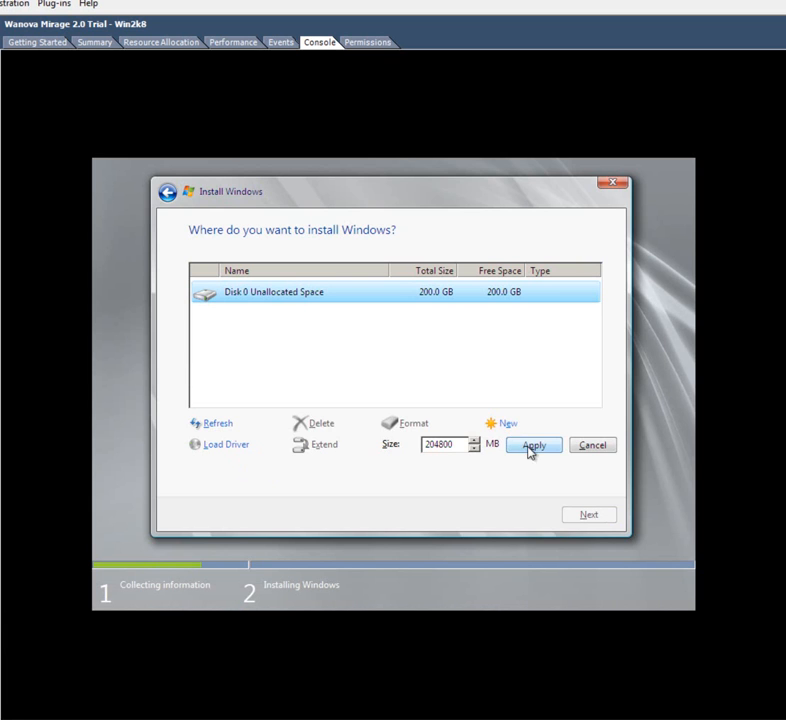
{"action": "left_click", "coordinate": [530, 447]}
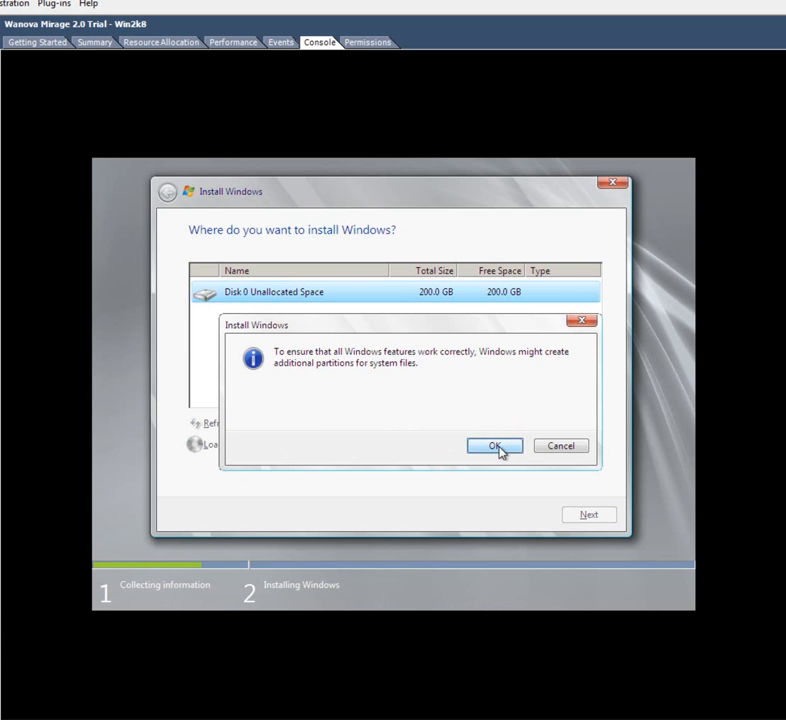
{"action": "left_click", "coordinate": [496, 446]}
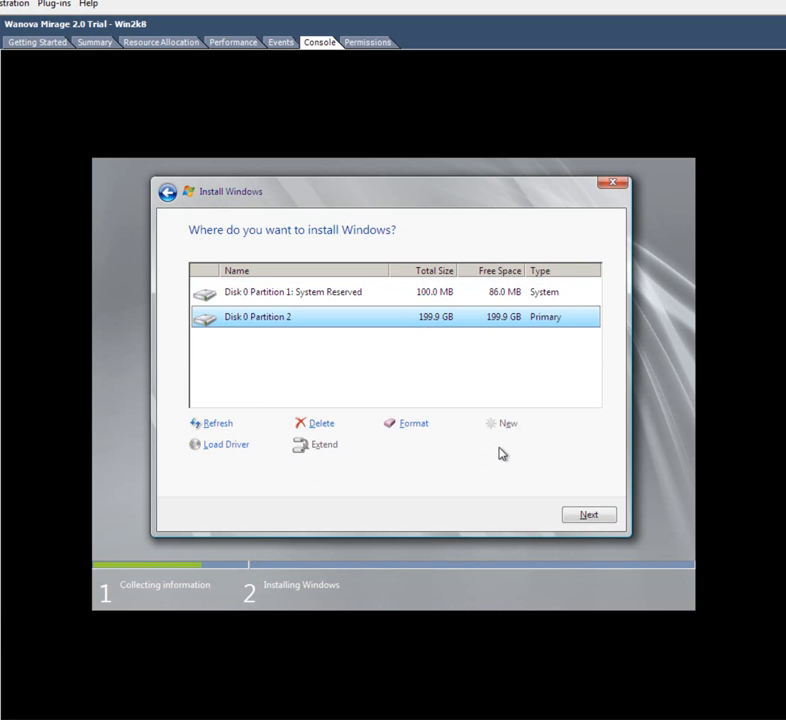
{"action": "left_click", "coordinate": [580, 516]}
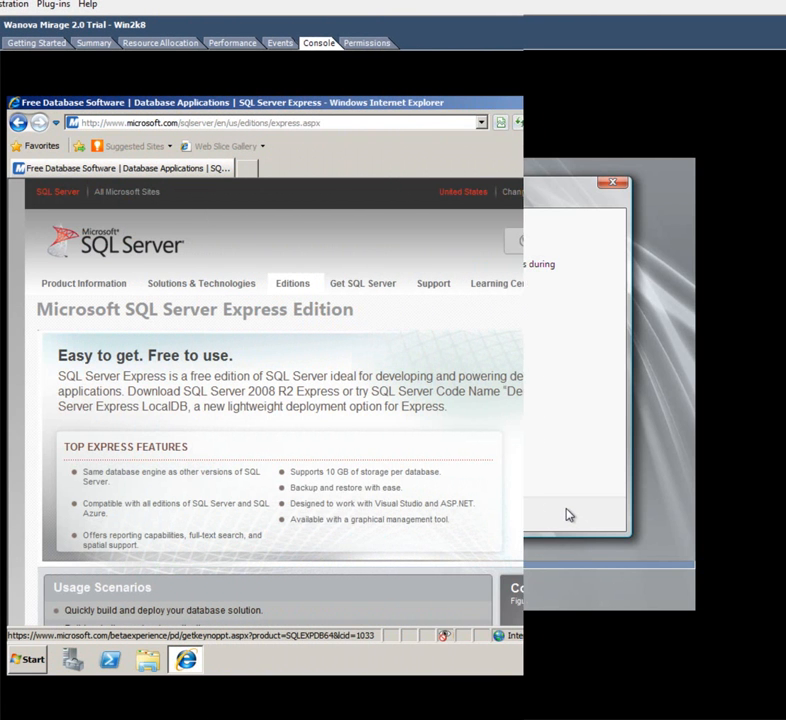
Step: Download the 64-bit SQL Server 2008 R2 Express installer, allowing the blocked download, and save SQLEXPR_x64_ENU to the Downloads folder
{"action": "left_click", "coordinate": [598, 460]}
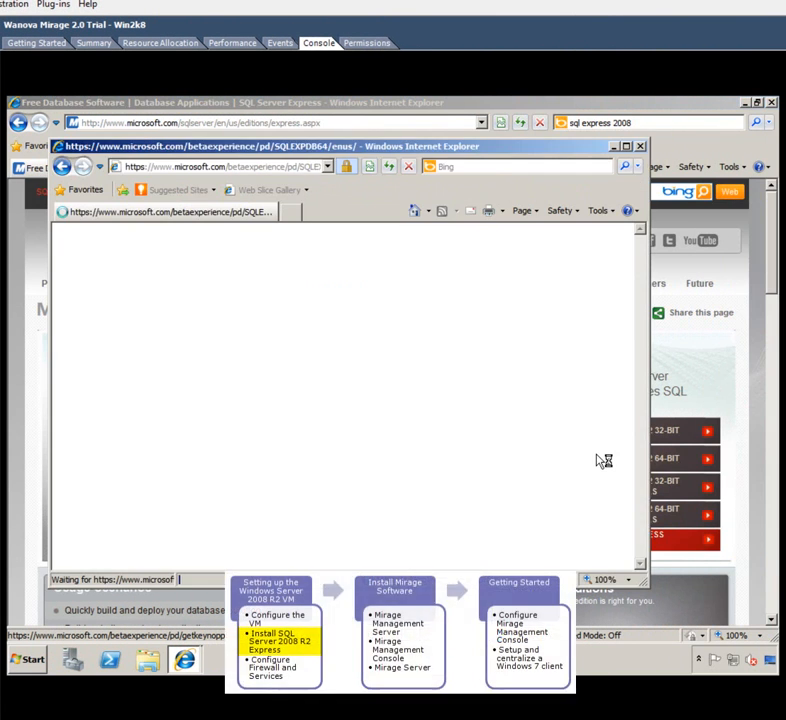
{"action": "left_click", "coordinate": [376, 464]}
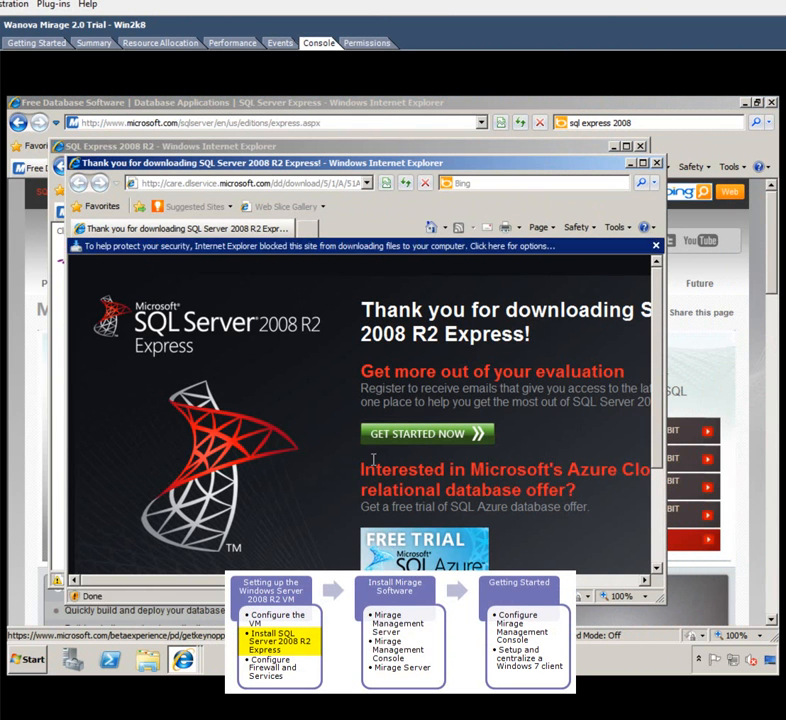
{"action": "left_click", "coordinate": [322, 246]}
{"action": "left_click", "coordinate": [330, 255]}
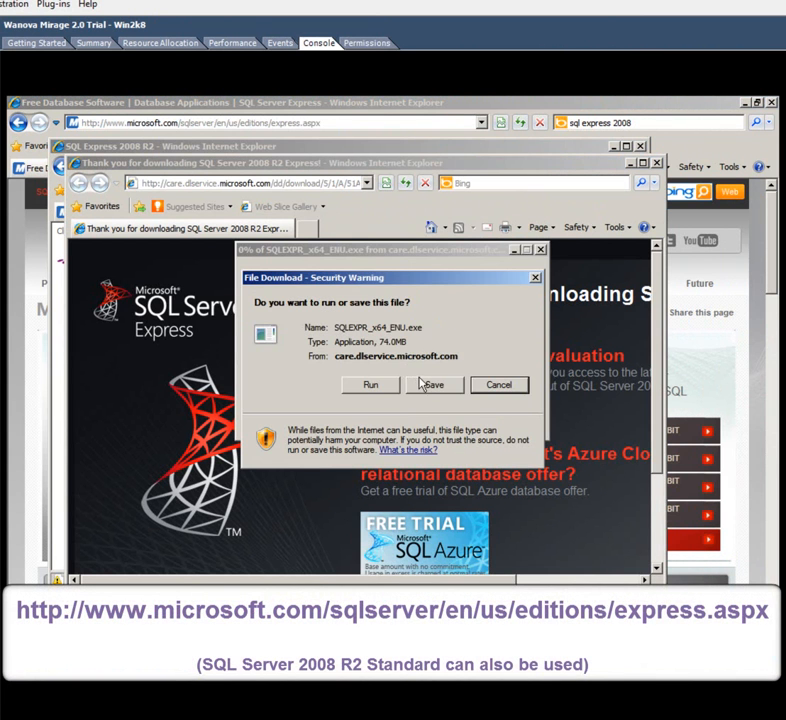
{"action": "left_click", "coordinate": [427, 386]}
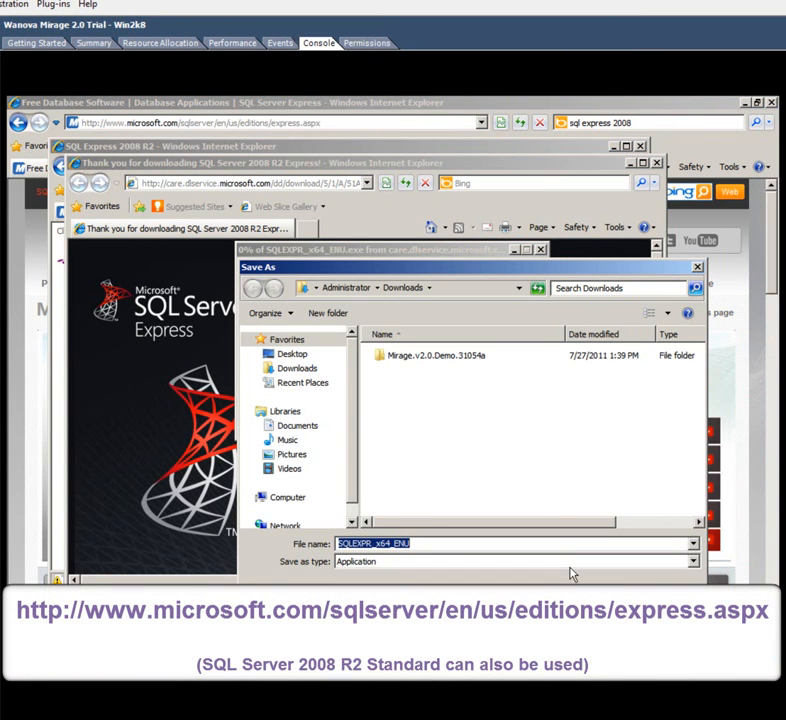
{"action": "left_click", "coordinate": [574, 600]}
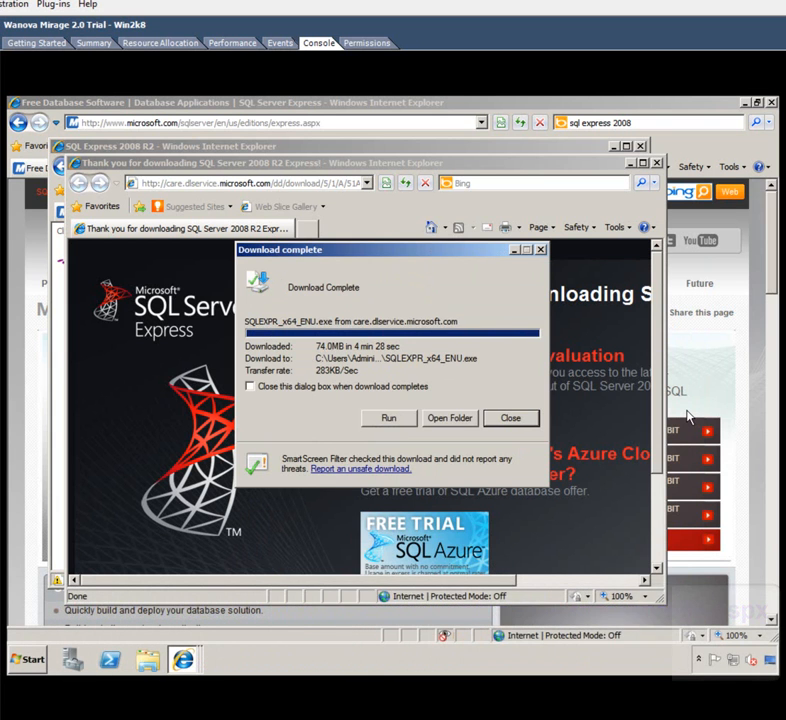
Step: Run the downloaded SQL Server installer, close the browser windows, and agree to enable the .NET Framework Core role
{"action": "left_click", "coordinate": [405, 420]}
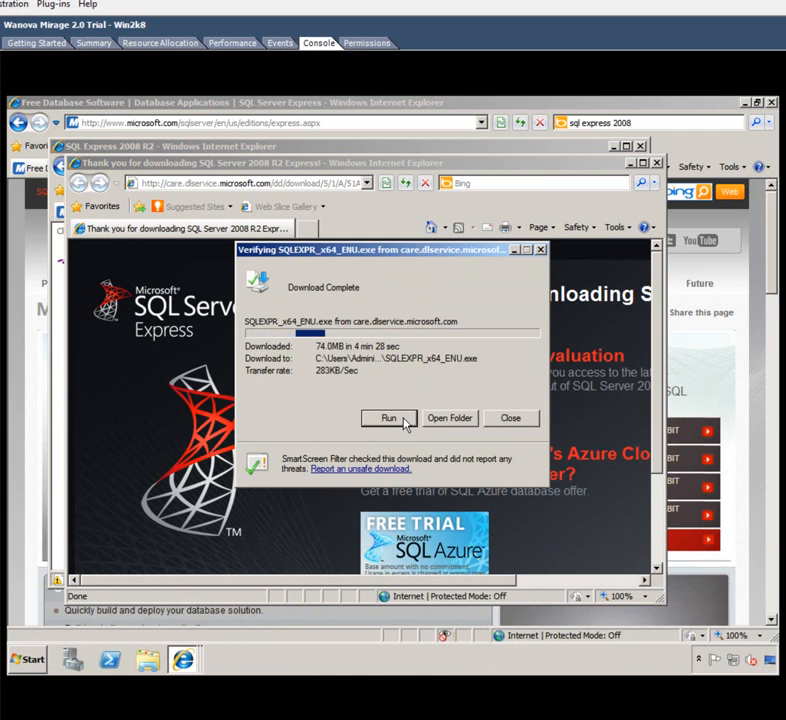
{"action": "left_click", "coordinate": [428, 345]}
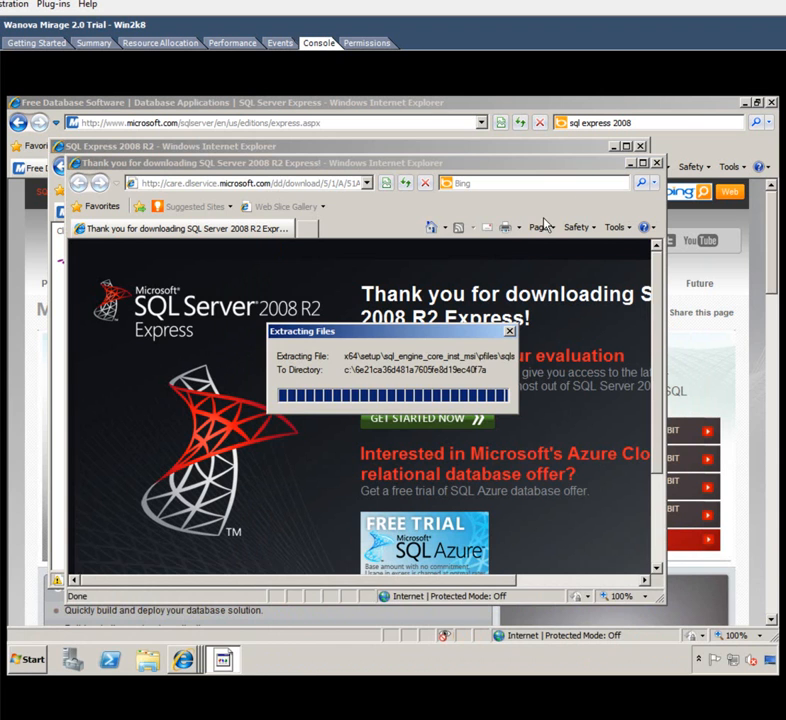
{"action": "left_click", "coordinate": [655, 162]}
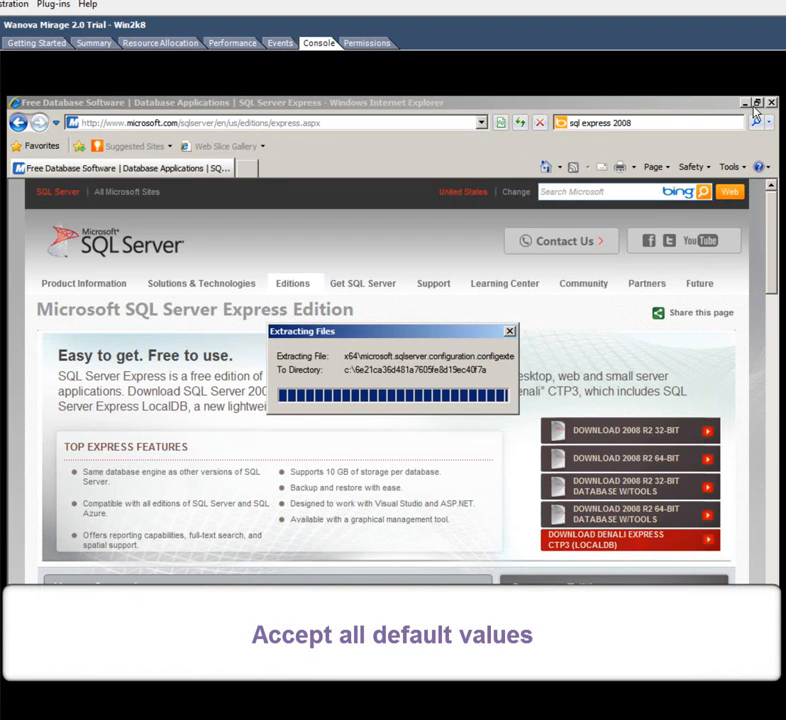
{"action": "left_click", "coordinate": [770, 102]}
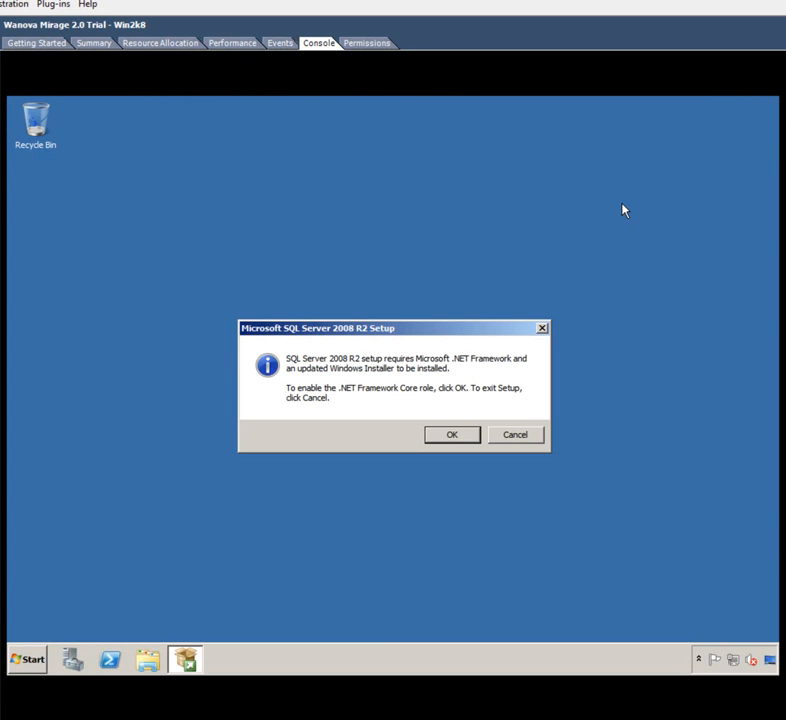
{"action": "left_click", "coordinate": [455, 433]}
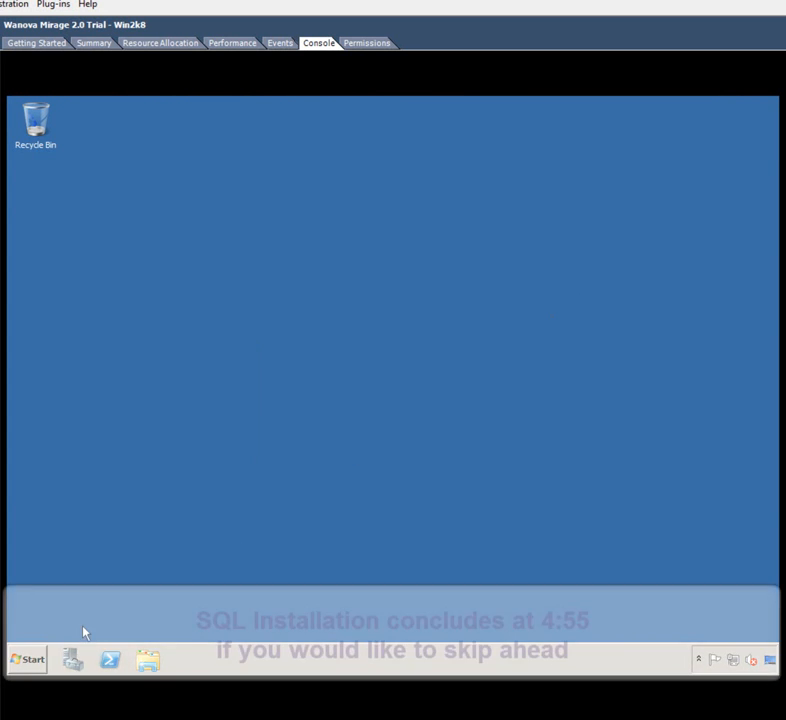
Step: Open Server Manager from the administrative tools to view the server's roles, and minimize its window
{"action": "left_click", "coordinate": [28, 659]}
{"action": "mouse_move", "coordinate": [240, 527]}
{"action": "left_click", "coordinate": [365, 423]}
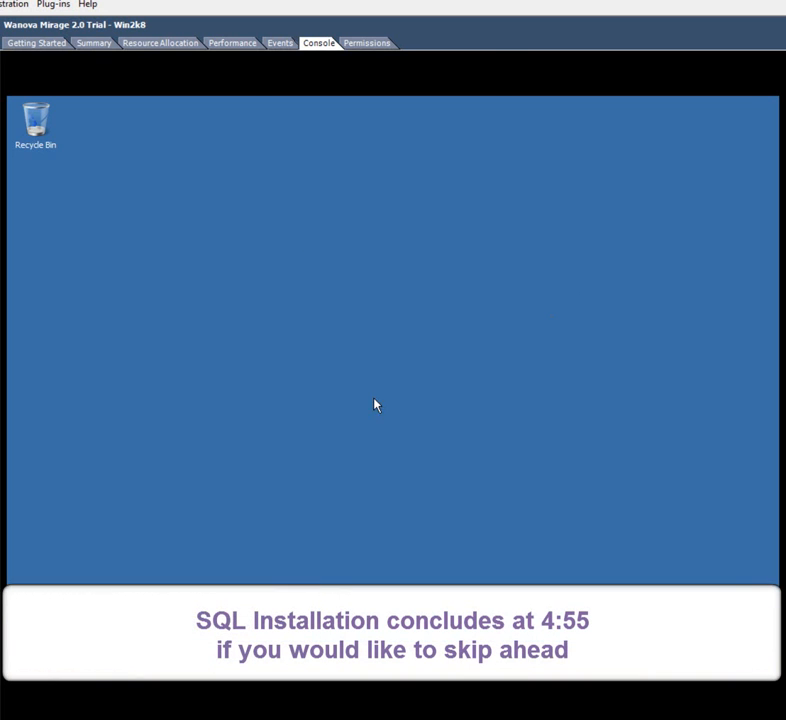
{"action": "left_click", "coordinate": [49, 169]}
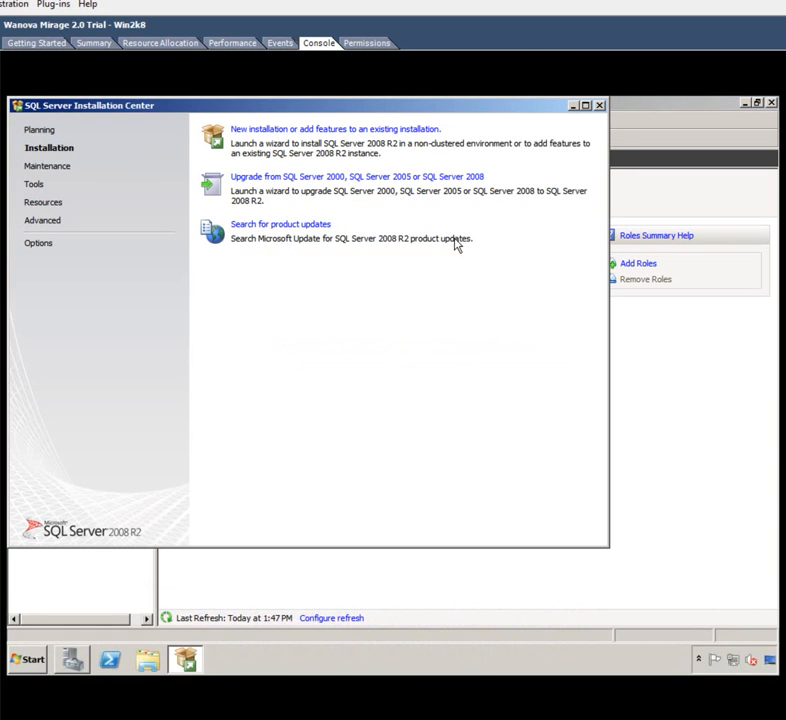
{"action": "left_click", "coordinate": [660, 115]}
{"action": "left_click", "coordinate": [745, 104]}
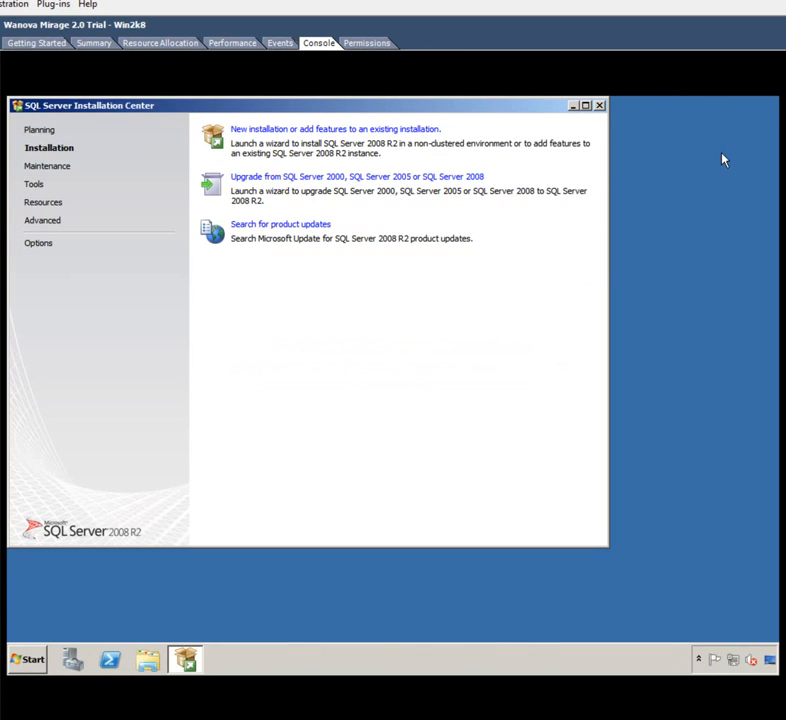
Step: Start a new SQL Server installation from the Installation Center and accept the license terms without sending feature usage data
{"action": "left_click", "coordinate": [382, 131]}
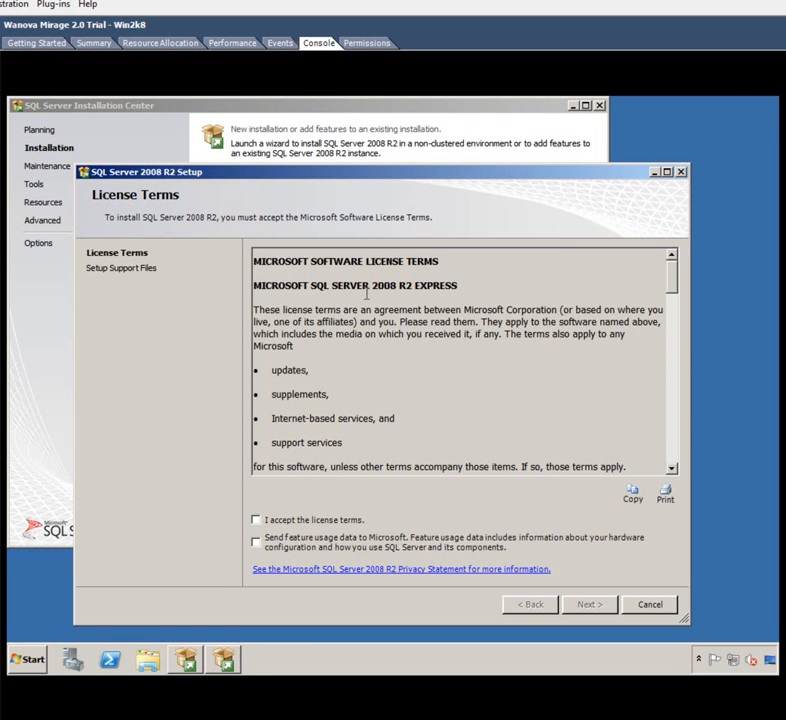
{"action": "left_click", "coordinate": [318, 522]}
{"action": "left_click", "coordinate": [585, 606]}
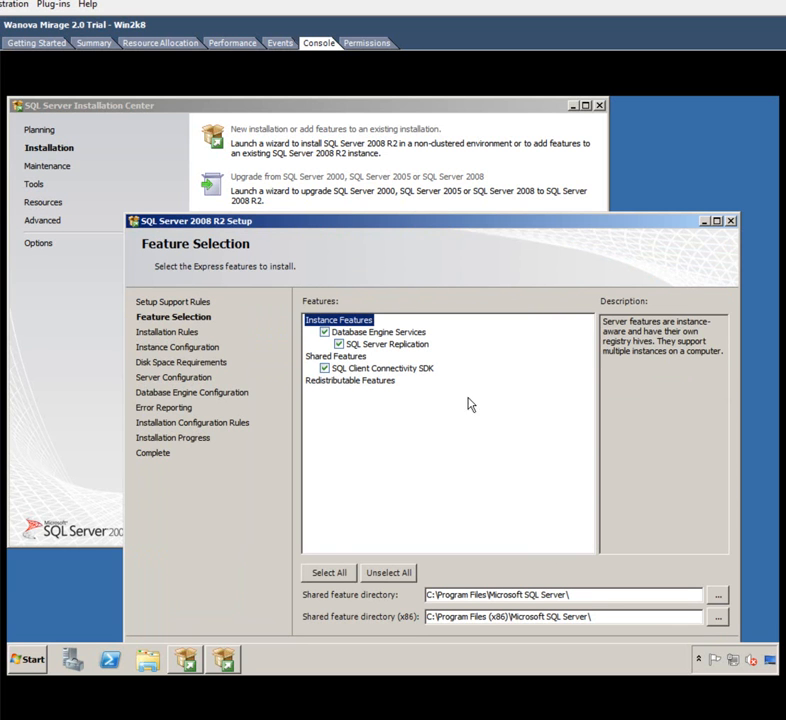
Step: Accept the default Express features, instance configuration and service accounts in SQL Server 2008 R2 Setup
{"action": "left_click_drag", "start_coordinate": [434, 228], "coordinate": [400, 143]}
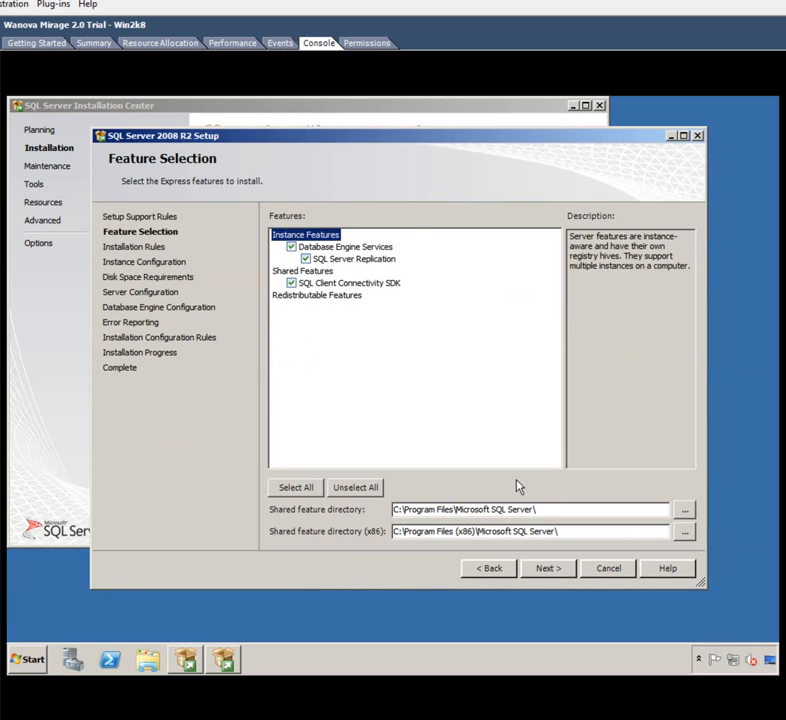
{"action": "left_click", "coordinate": [550, 570]}
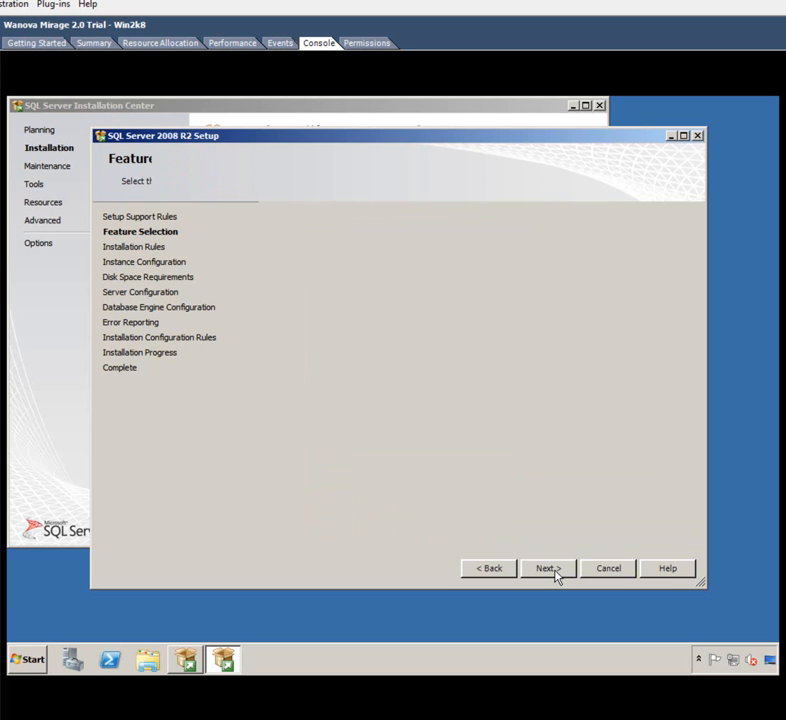
{"action": "left_click", "coordinate": [552, 569]}
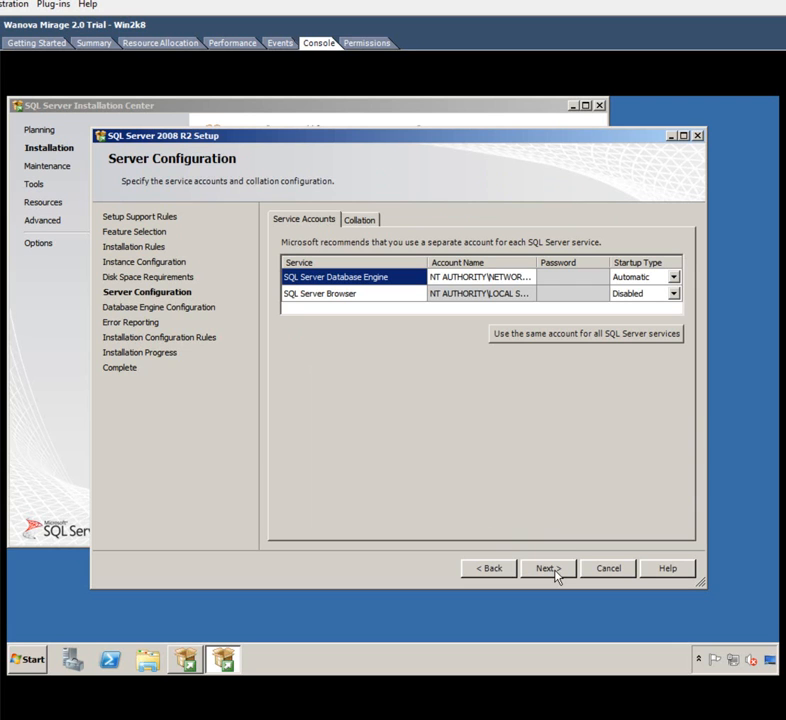
{"action": "left_click", "coordinate": [555, 571]}
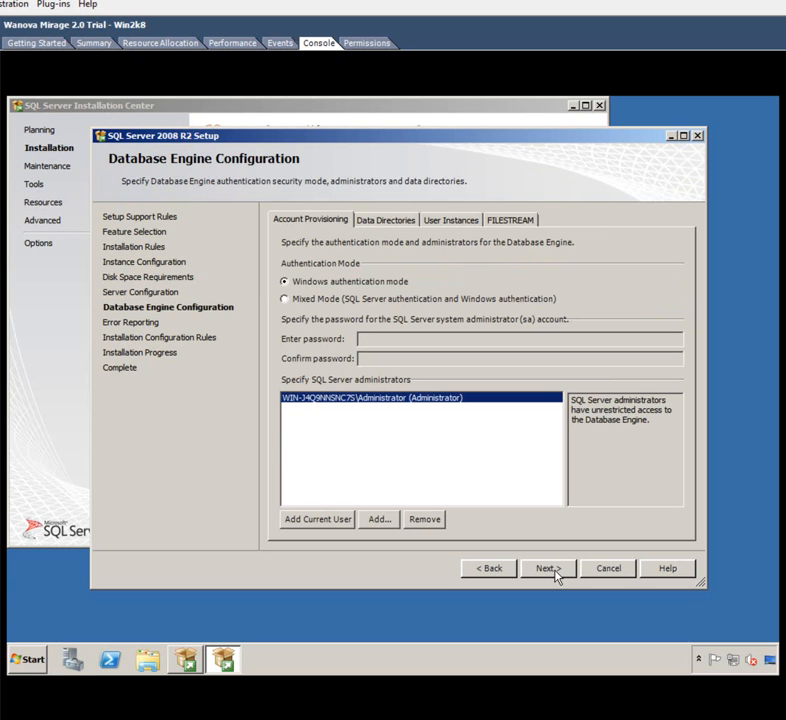
Step: Keep Windows authentication mode and error reporting off, complete the SQL Server installation, and close Setup and the Installation Center
{"action": "left_click", "coordinate": [555, 571]}
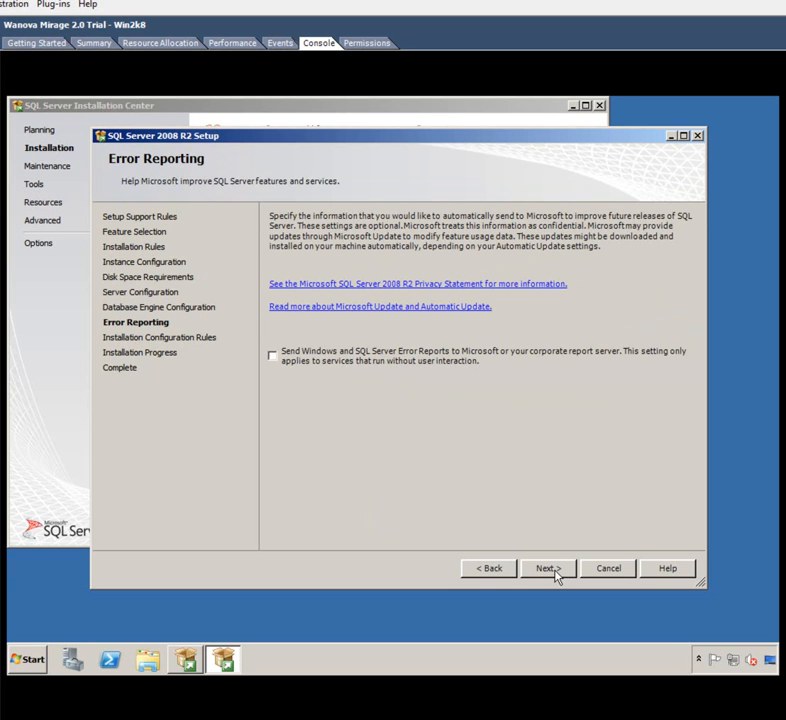
{"action": "left_click", "coordinate": [556, 573]}
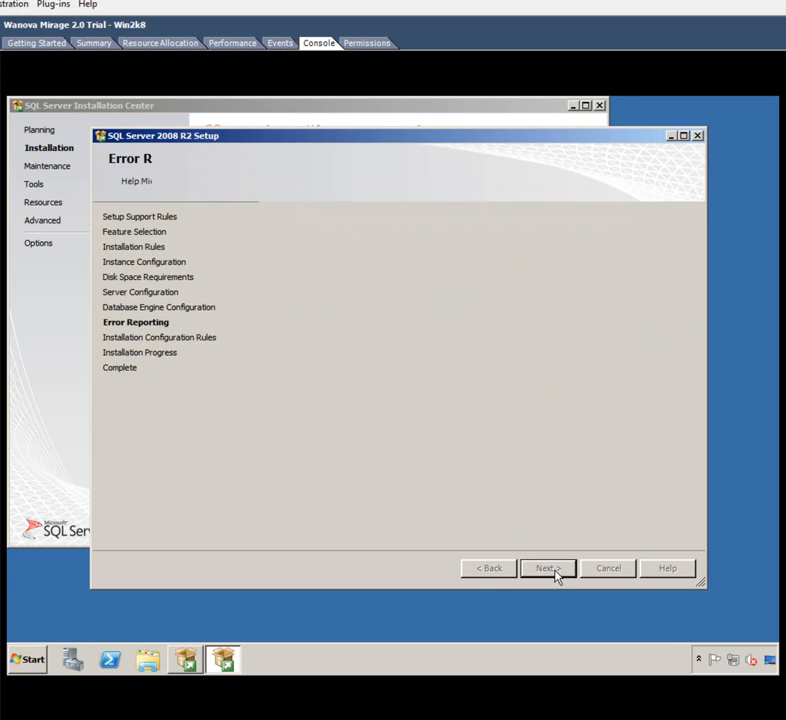
{"action": "left_click", "coordinate": [556, 573]}
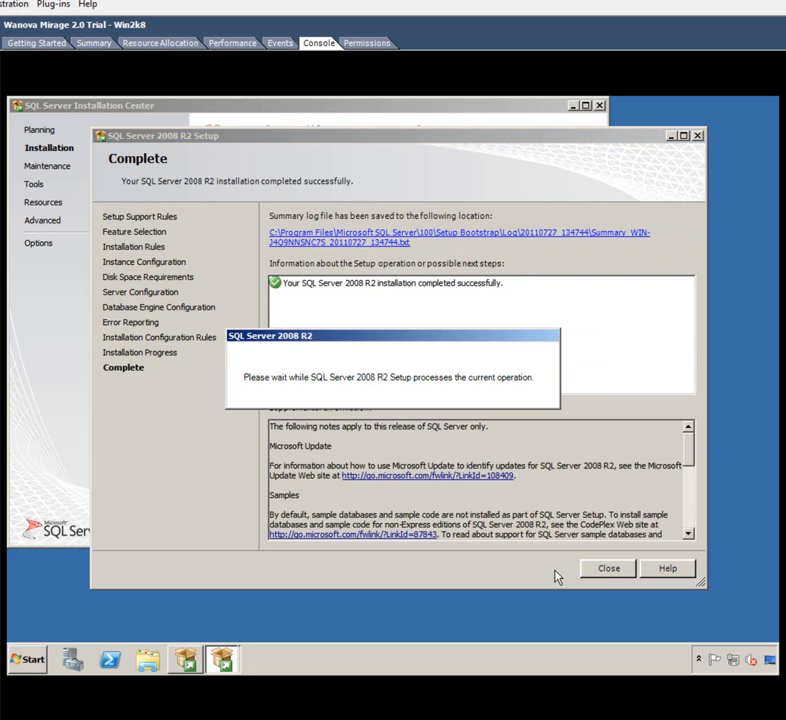
{"action": "left_click", "coordinate": [586, 572]}
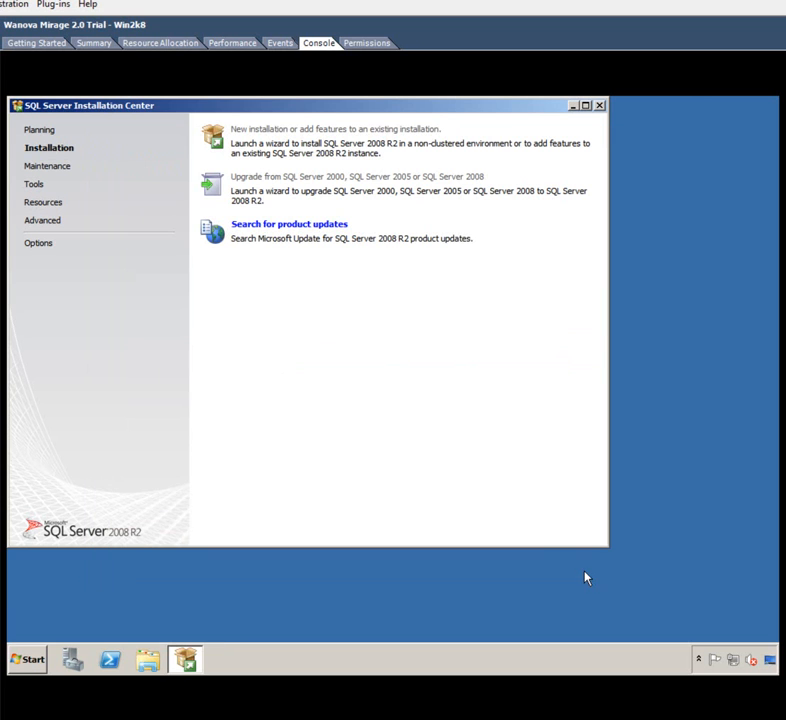
{"action": "left_click", "coordinate": [599, 105]}
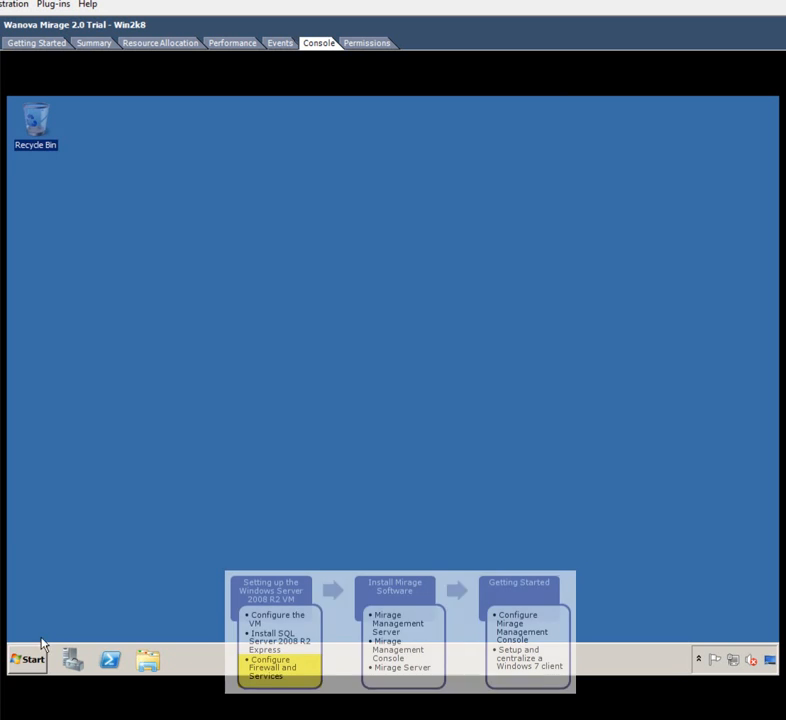
Step: Open Windows Firewall with Advanced Security from the administrative tools and display its inbound rules
{"action": "left_click", "coordinate": [32, 660]}
{"action": "mouse_move", "coordinate": [265, 533]}
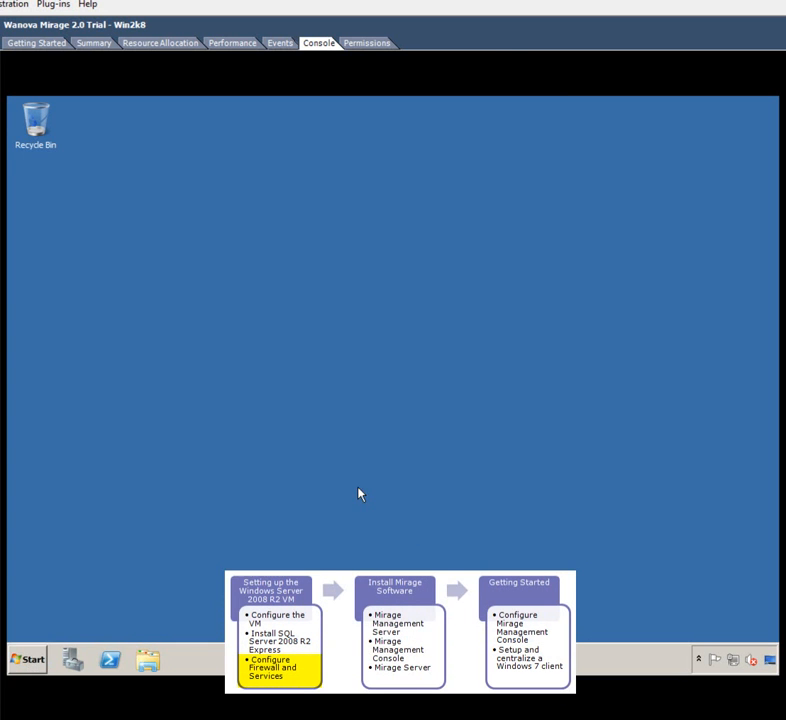
{"action": "left_click", "coordinate": [360, 487]}
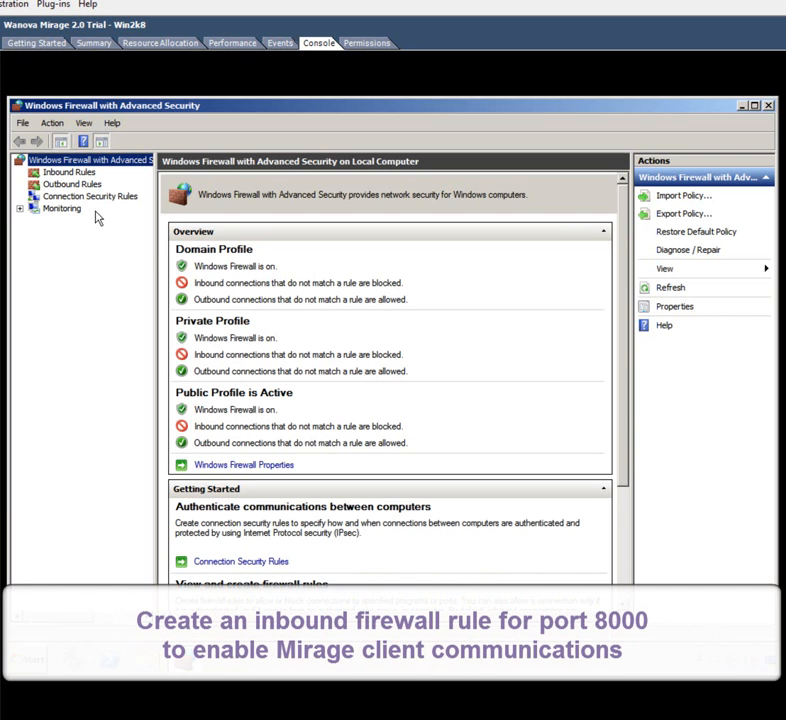
{"action": "left_click", "coordinate": [75, 173]}
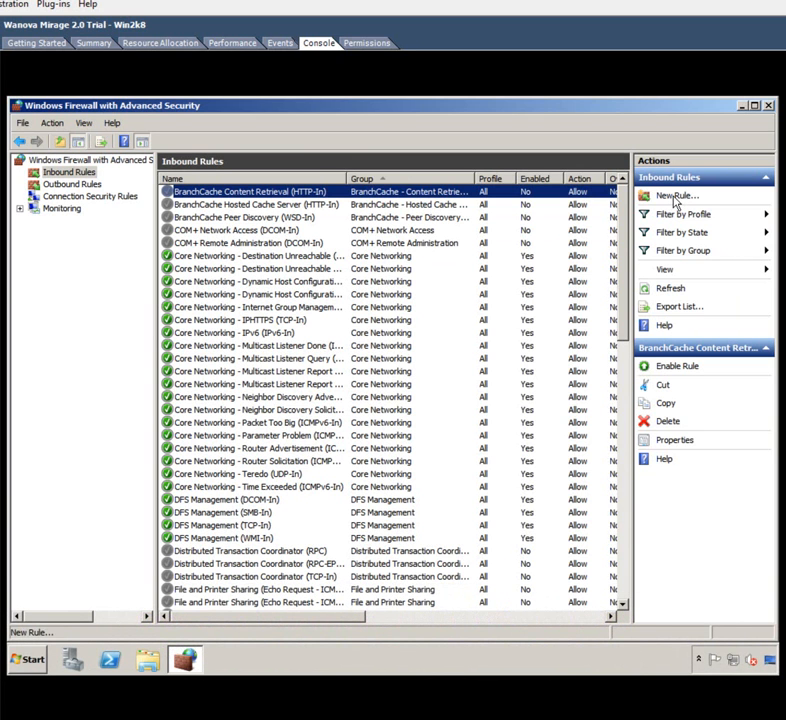
Step: Start a new inbound rule of type Port for TCP and specify local port 8000
{"action": "left_click", "coordinate": [669, 198]}
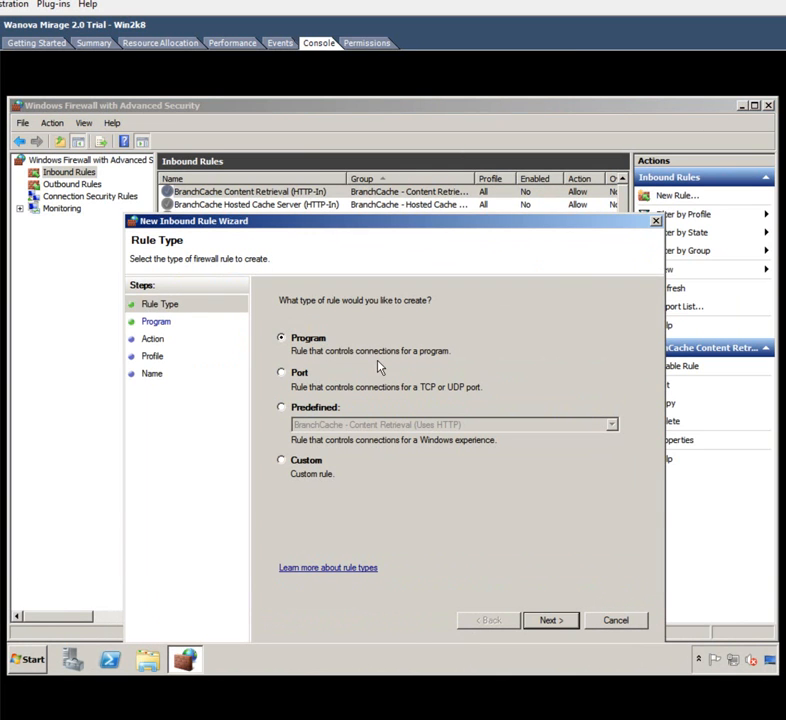
{"action": "left_click", "coordinate": [300, 373]}
{"action": "left_click", "coordinate": [551, 620]}
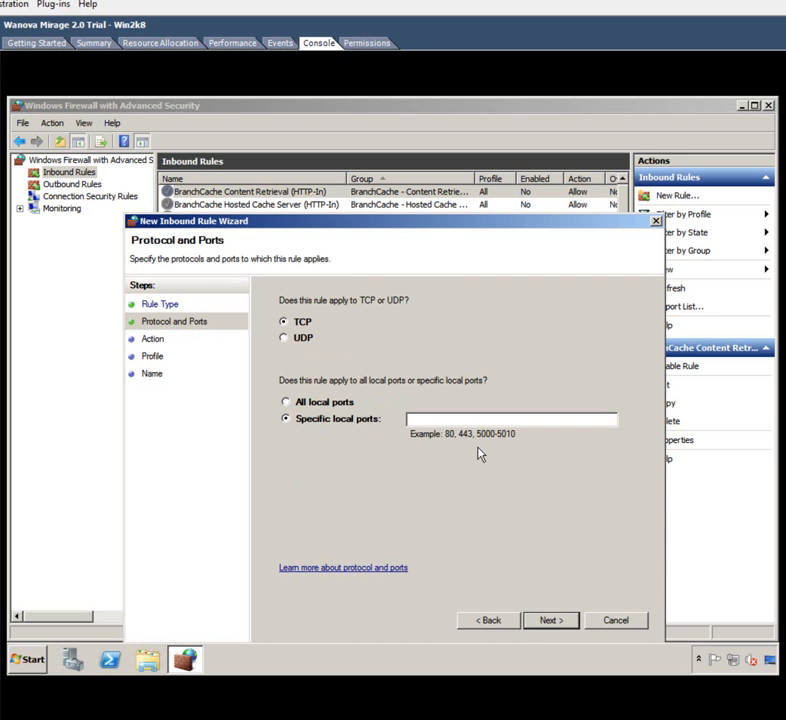
{"action": "left_click", "coordinate": [509, 414]}
{"action": "type", "text": "8000"}
{"action": "left_click", "coordinate": [555, 622]}
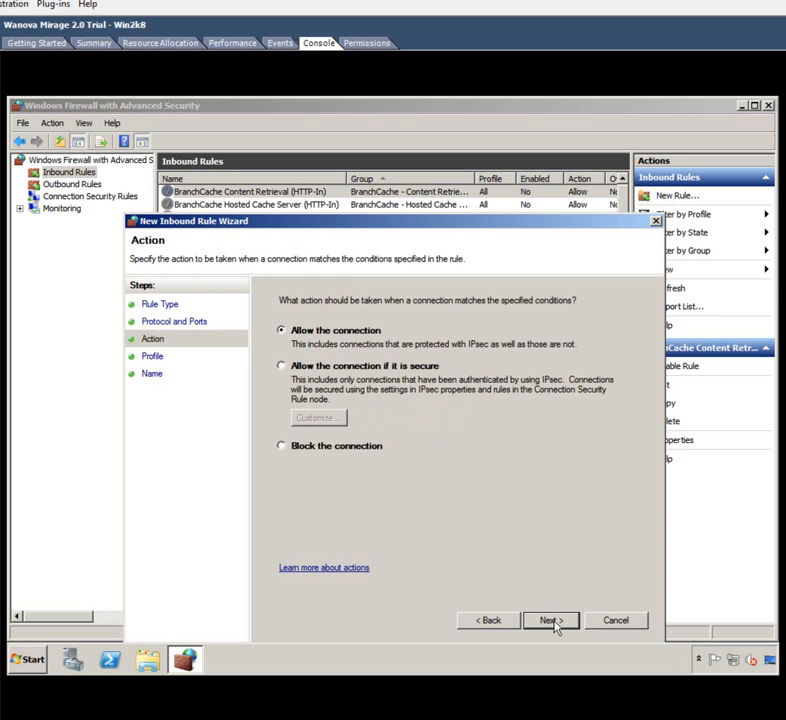
Step: Allow the connection for all profiles, finish the rule as "Mirage Client Communications", and close the firewall console
{"action": "left_click", "coordinate": [553, 621]}
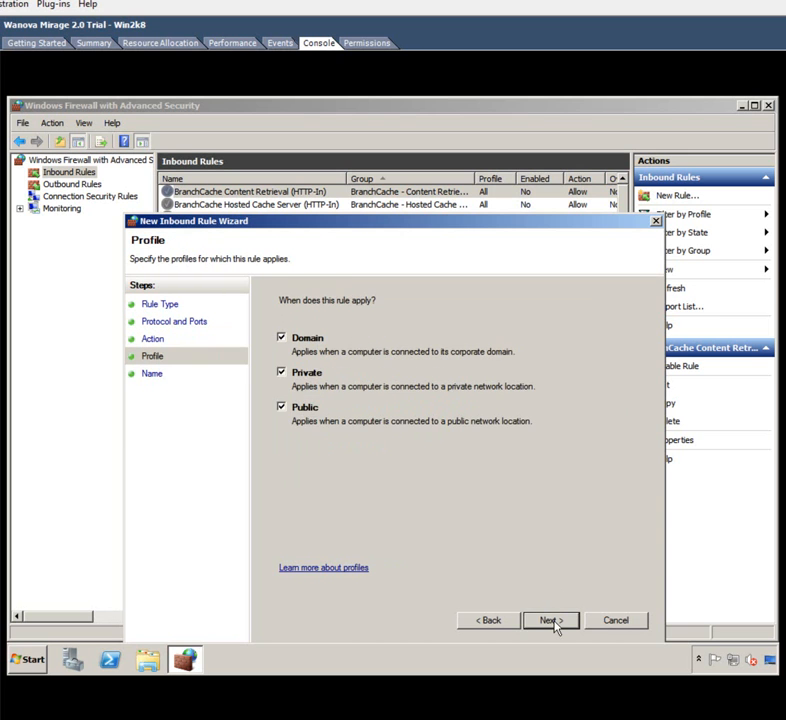
{"action": "left_click", "coordinate": [553, 621]}
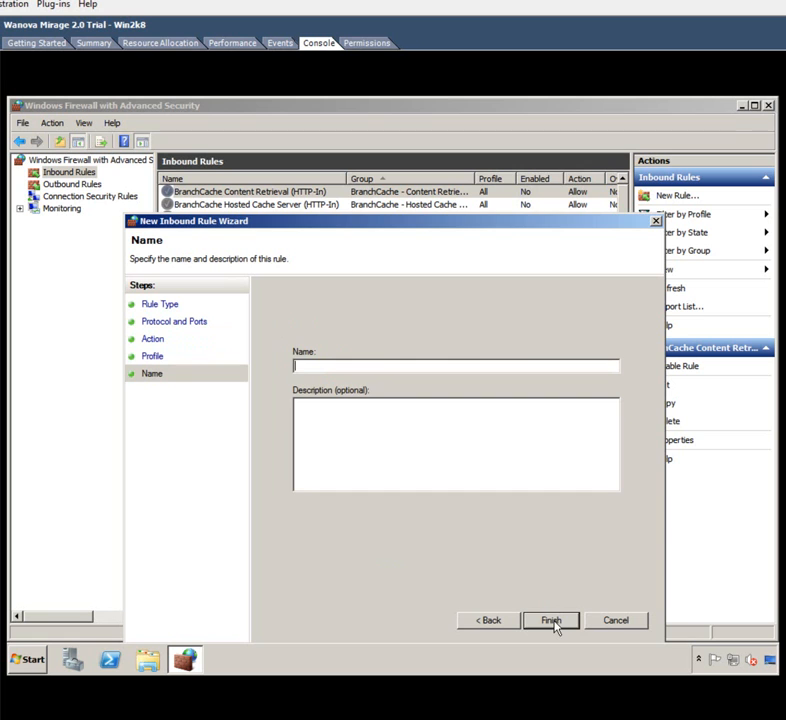
{"action": "type", "text": "Mirage Client Communications"}
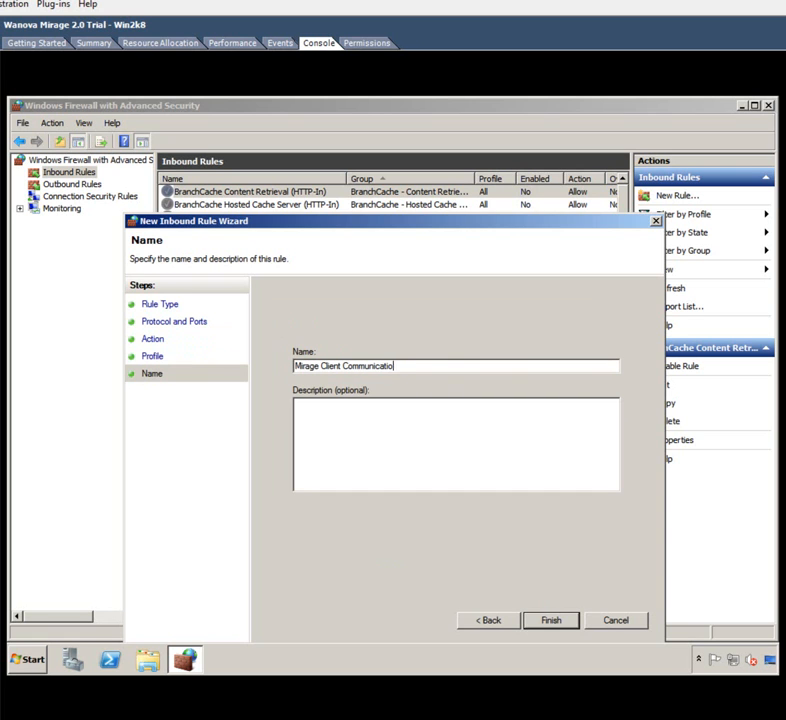
{"action": "left_click", "coordinate": [555, 621]}
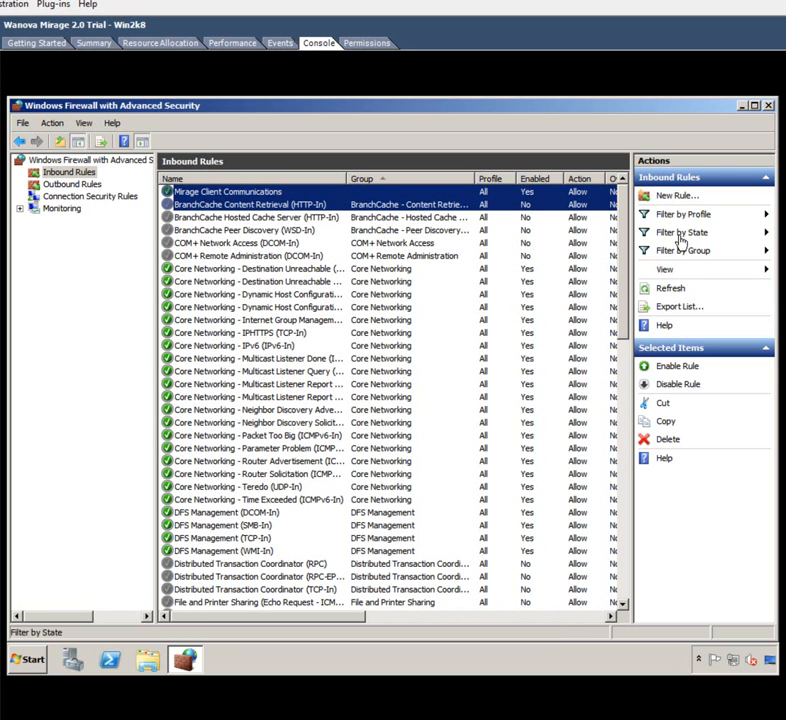
{"action": "left_click", "coordinate": [768, 106]}
{"action": "left_click", "coordinate": [364, 243]}
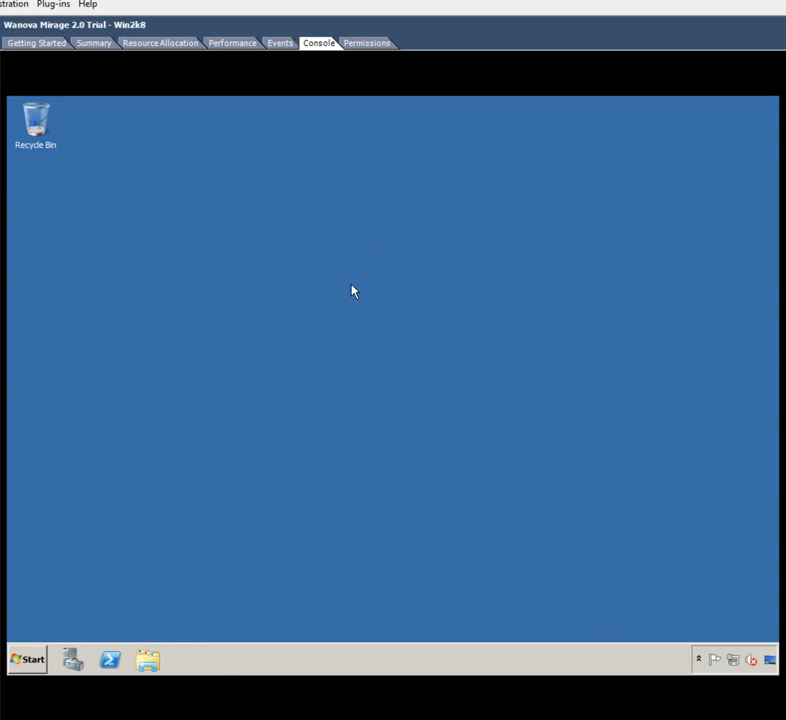
Step: Search the installed programs for "serv", open Component Services, and display the local services list
{"action": "left_click", "coordinate": [30, 660]}
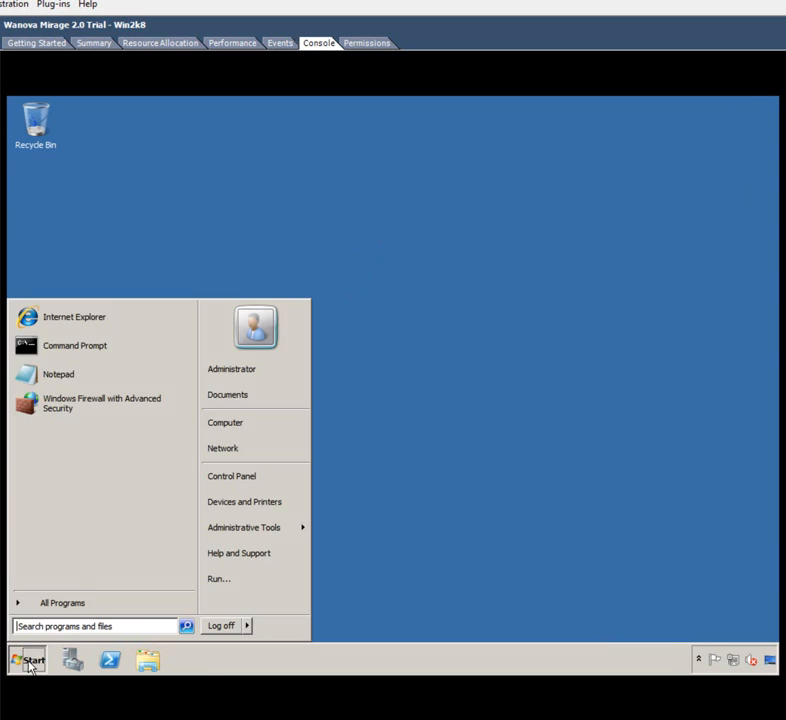
{"action": "type", "text": "serv"}
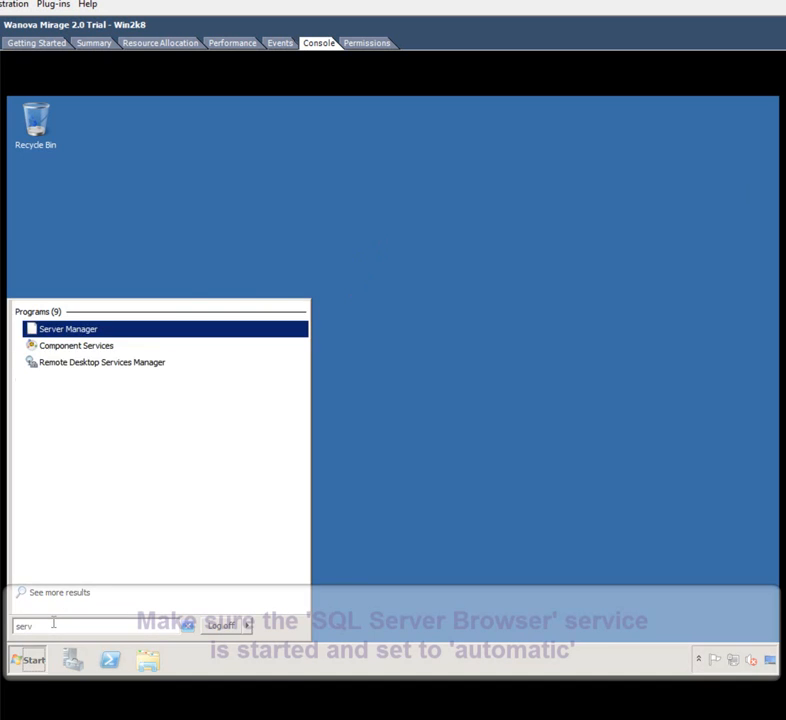
{"action": "key", "text": "Return"}
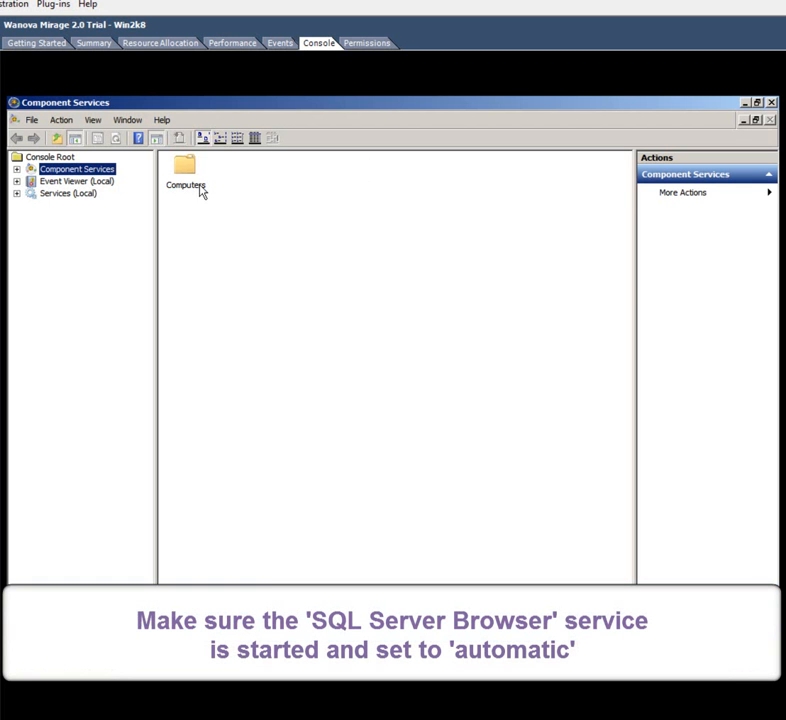
{"action": "left_click", "coordinate": [52, 196]}
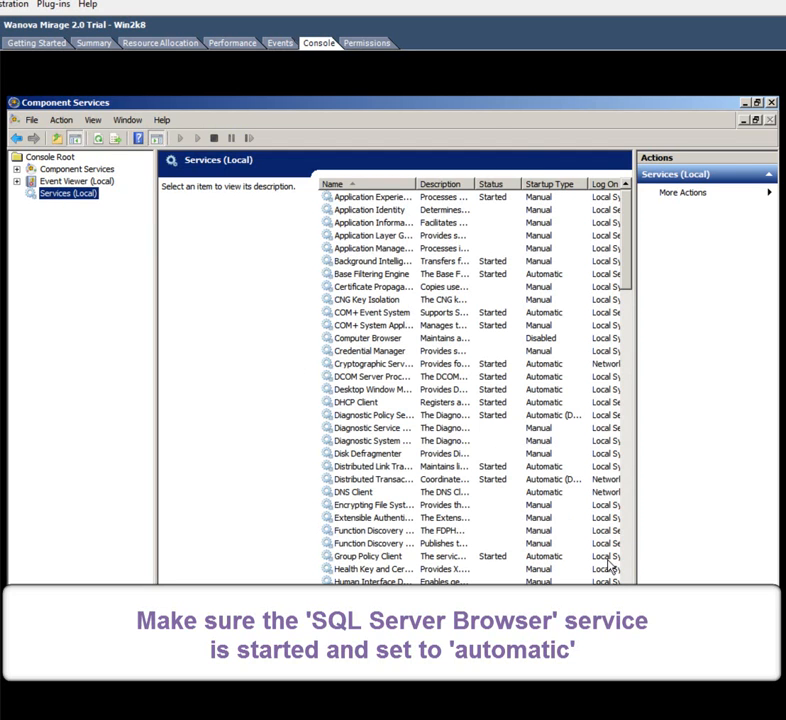
Step: Find the SQL Server Browser service in the local services list and open its properties
{"action": "scroll", "coordinate": [627, 565], "scroll_direction": "down", "scroll_amount": 11}
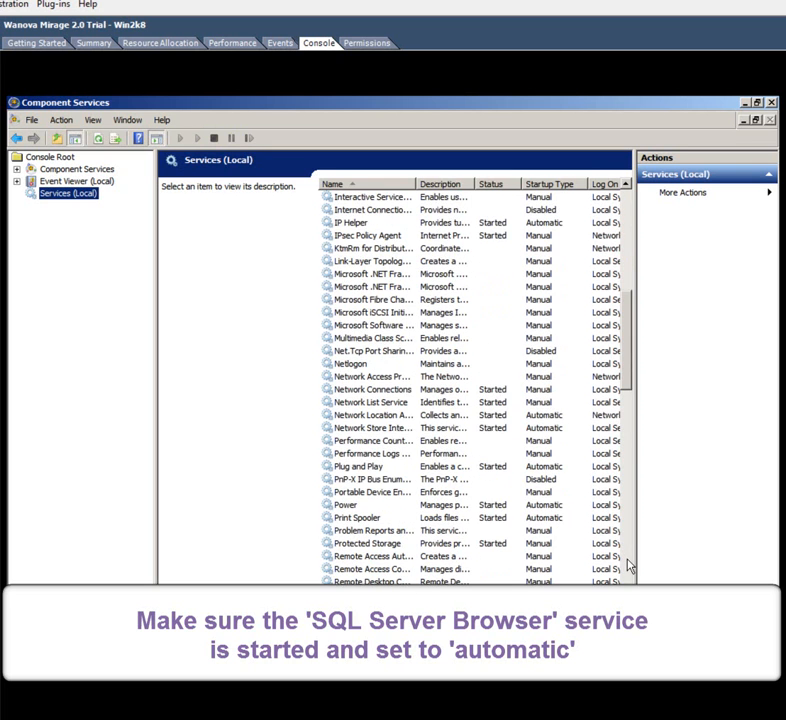
{"action": "scroll", "coordinate": [628, 566], "scroll_direction": "down", "scroll_amount": 10}
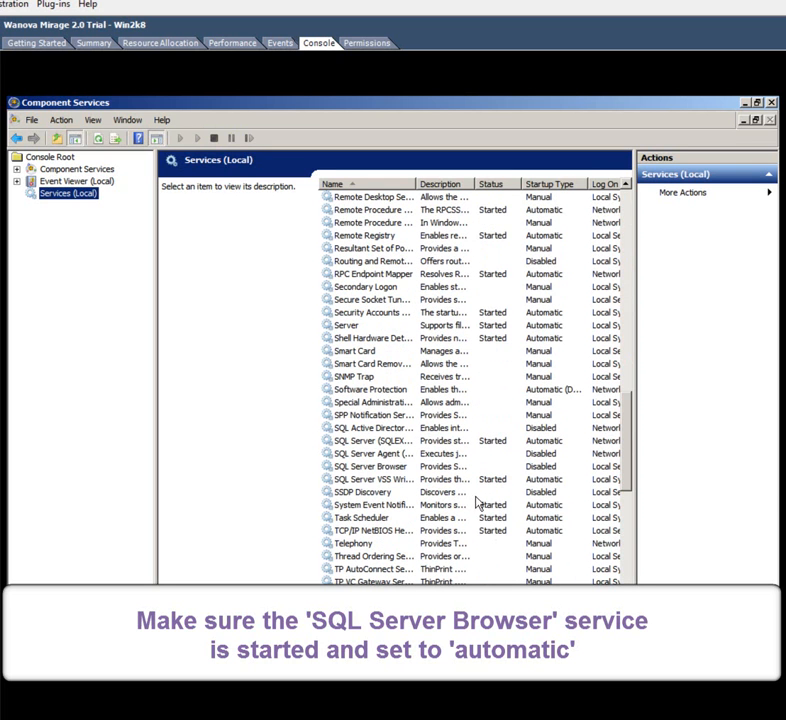
{"action": "left_click", "coordinate": [342, 467]}
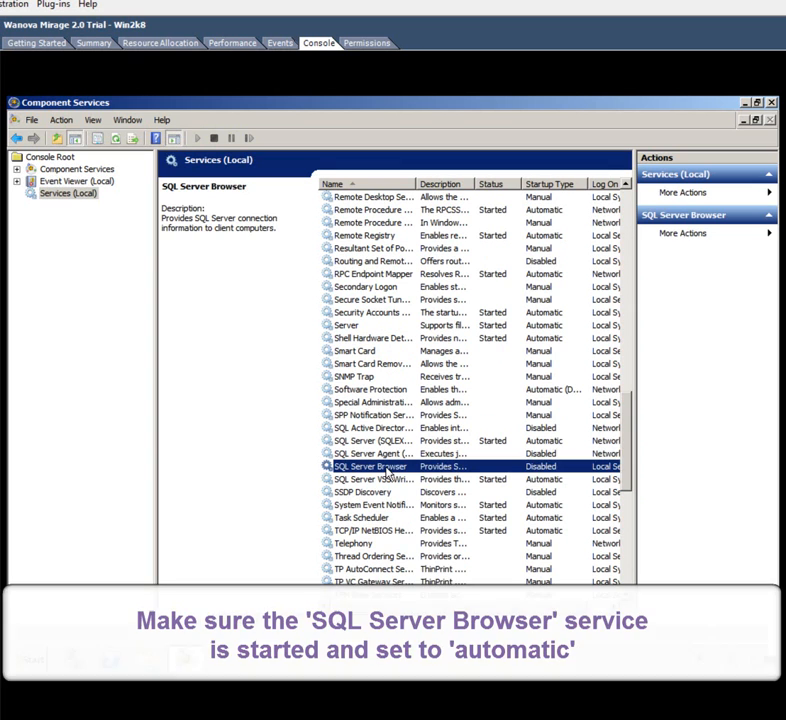
{"action": "right_click", "coordinate": [390, 468]}
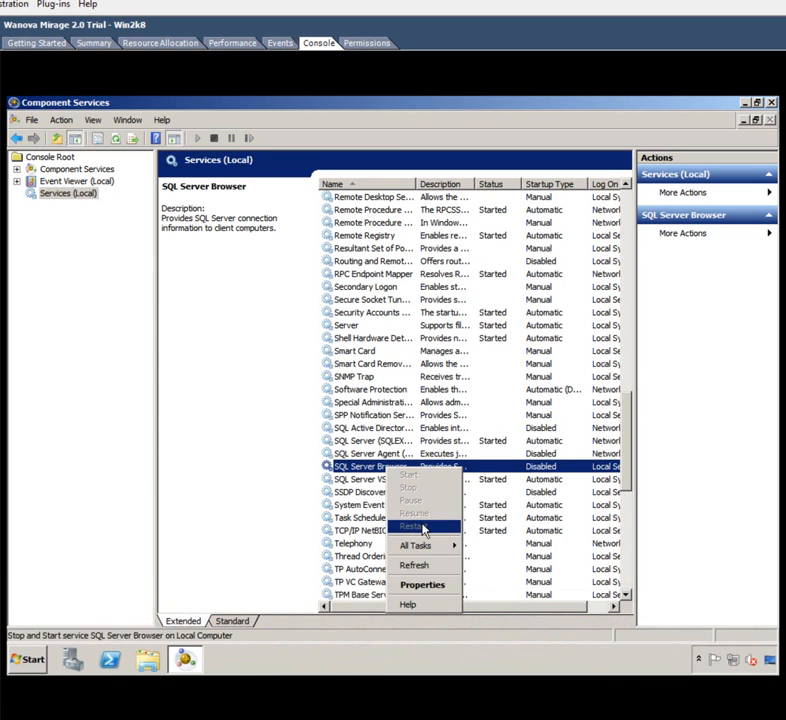
{"action": "mouse_move", "coordinate": [432, 548]}
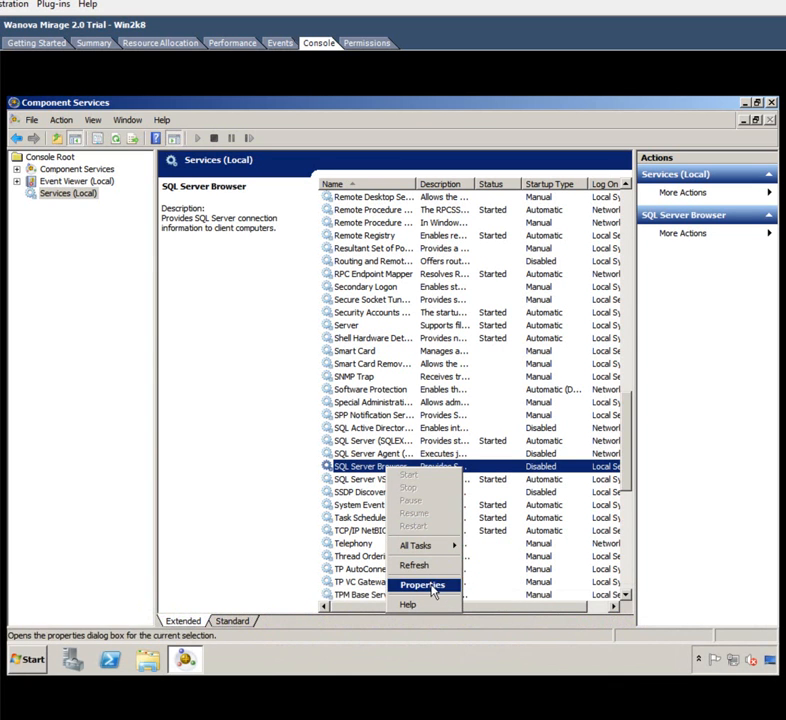
{"action": "left_click", "coordinate": [434, 586]}
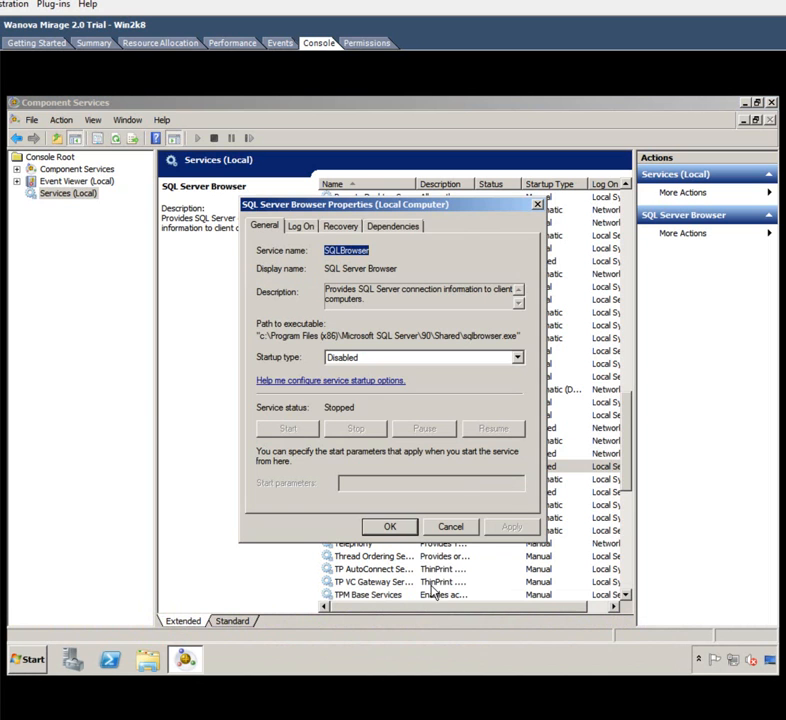
Step: Set the SQL Server Browser startup type to Automatic, start the service, and close its properties and Component Services
{"action": "left_click", "coordinate": [392, 360]}
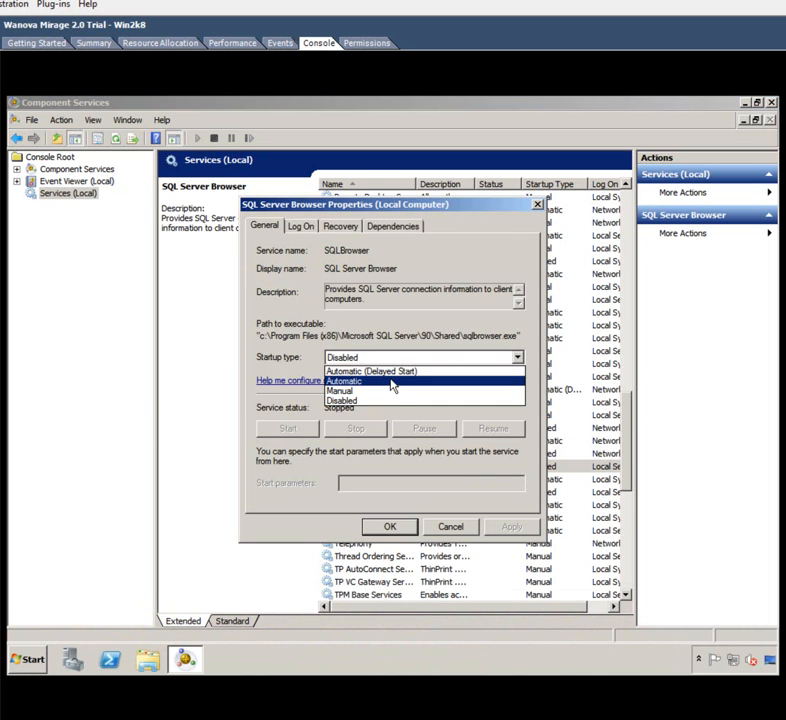
{"action": "left_click", "coordinate": [392, 382]}
{"action": "left_click", "coordinate": [496, 526]}
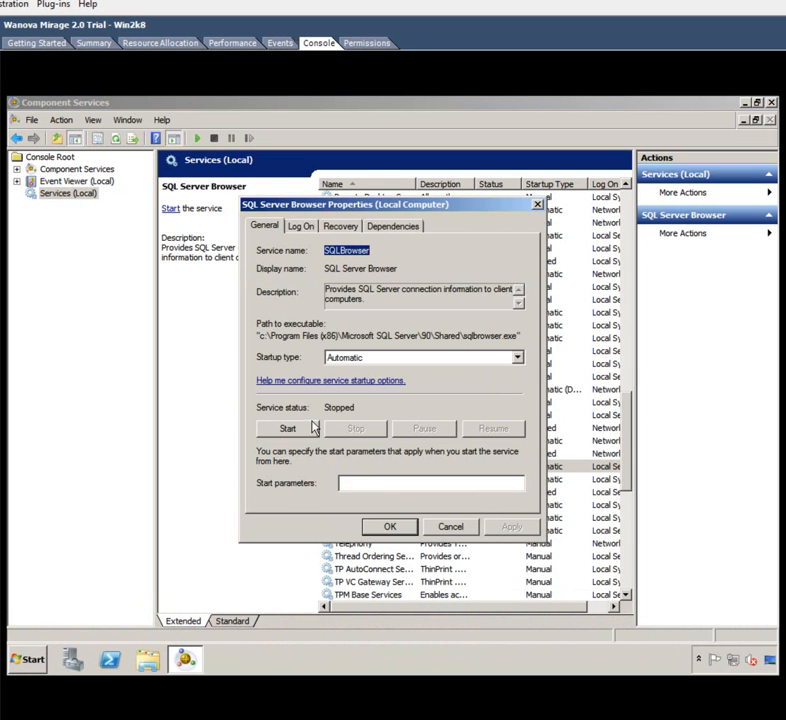
{"action": "left_click", "coordinate": [309, 424]}
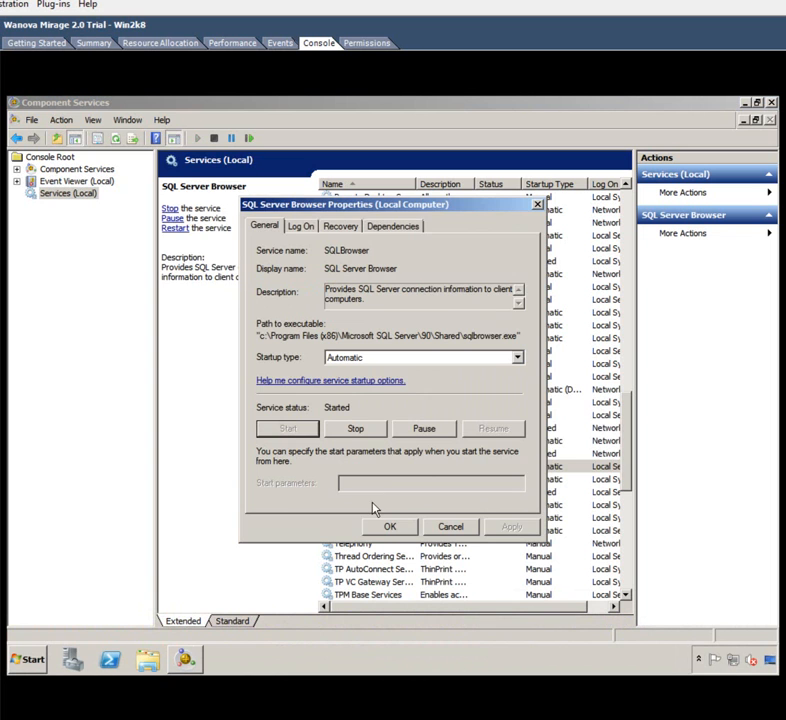
{"action": "left_click", "coordinate": [388, 526]}
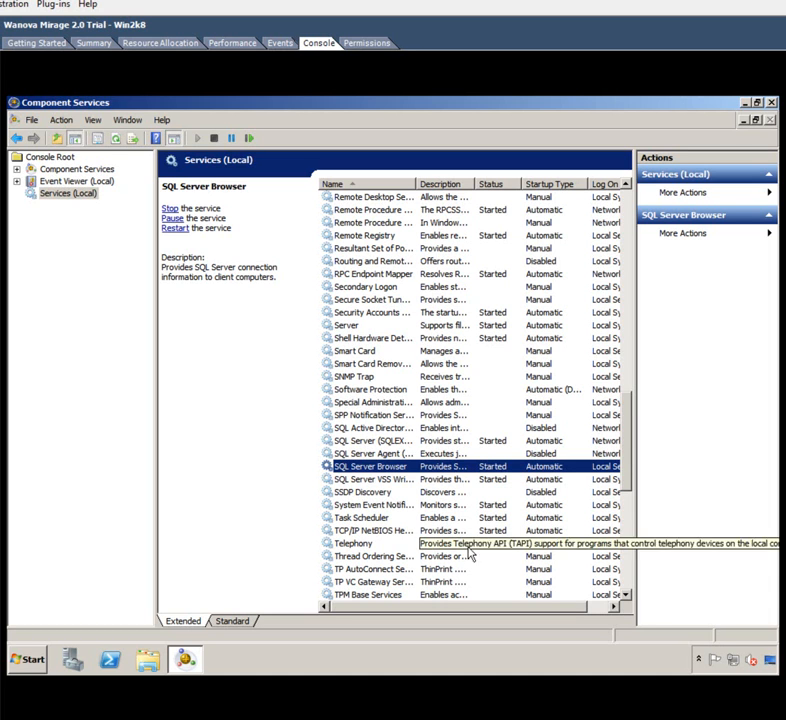
{"action": "left_click", "coordinate": [772, 104]}
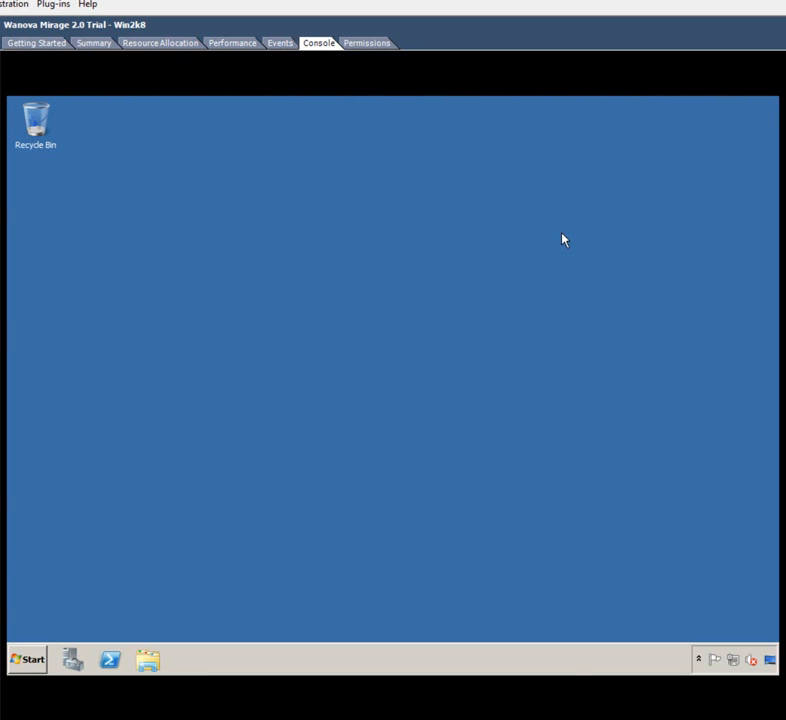
Step: Open the Setup folder inside Mirage.v2.0.Demo.31054a in Downloads and launch the mirage.management.server.x64.31054 installer
{"action": "left_click", "coordinate": [152, 660]}
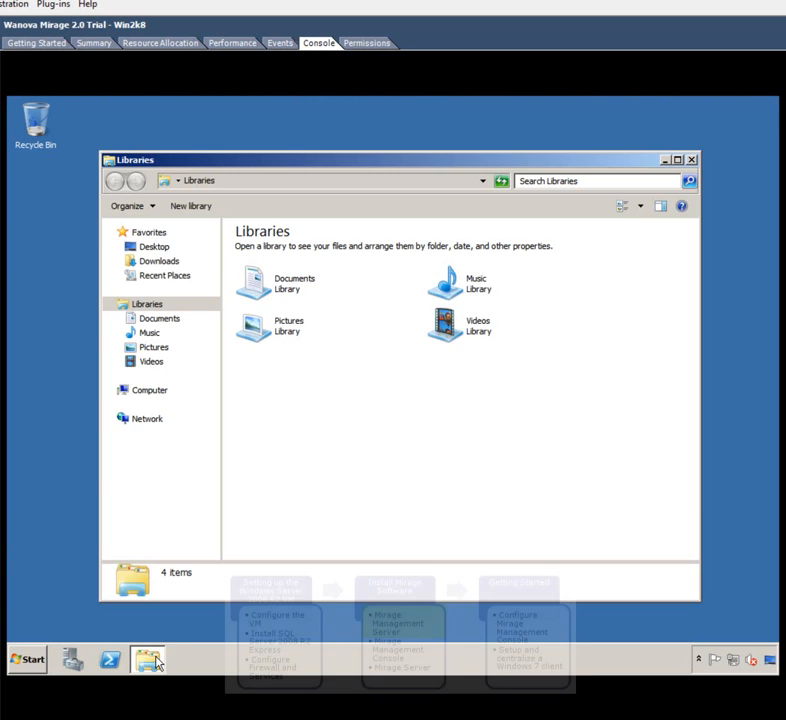
{"action": "left_click", "coordinate": [172, 265]}
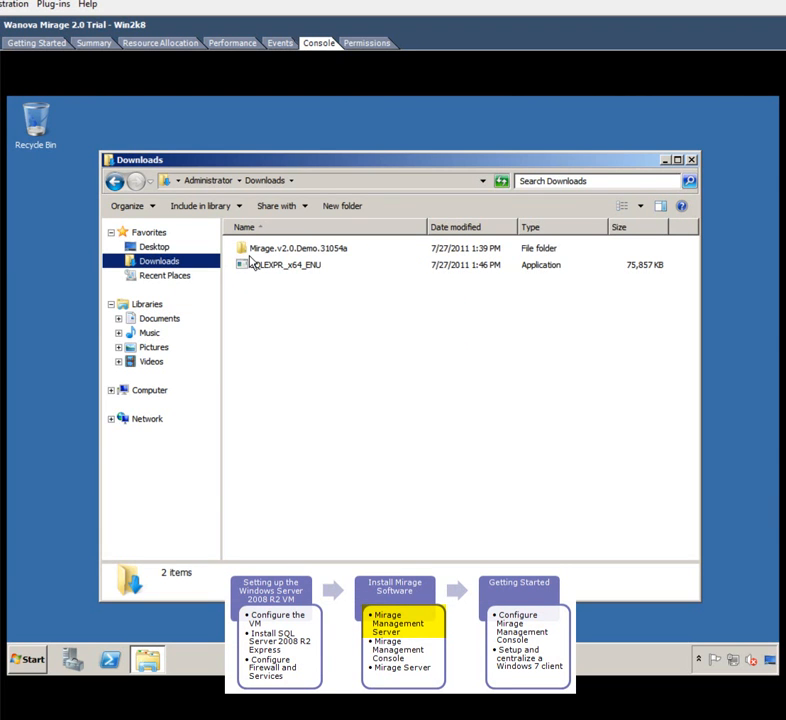
{"action": "double_click", "coordinate": [249, 252]}
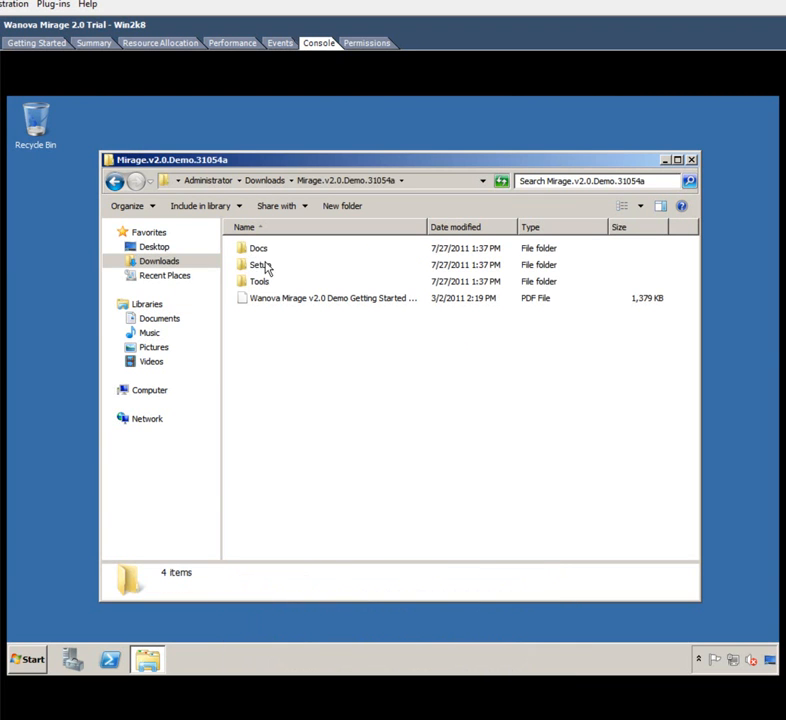
{"action": "double_click", "coordinate": [270, 271]}
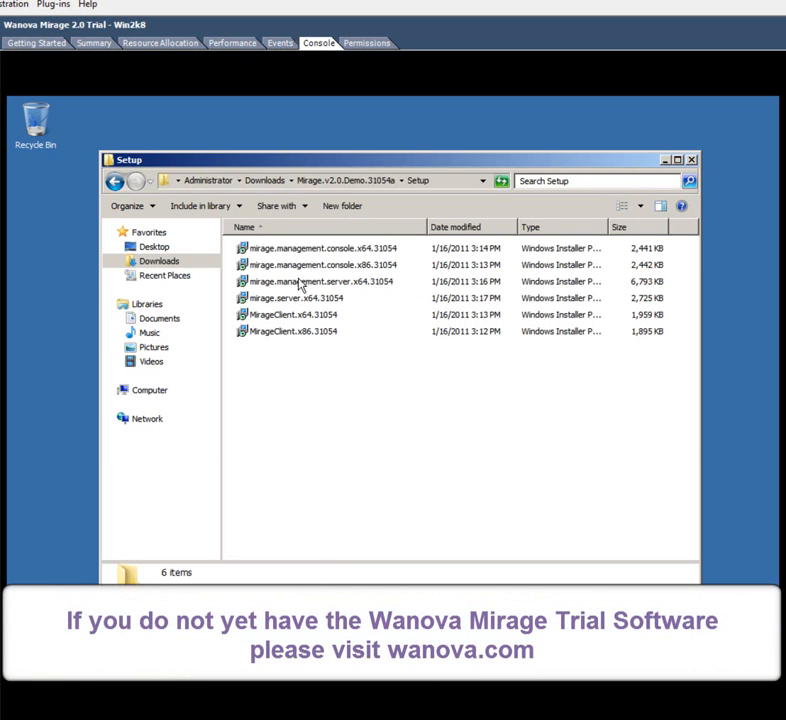
{"action": "left_click", "coordinate": [307, 286]}
{"action": "double_click", "coordinate": [307, 286]}
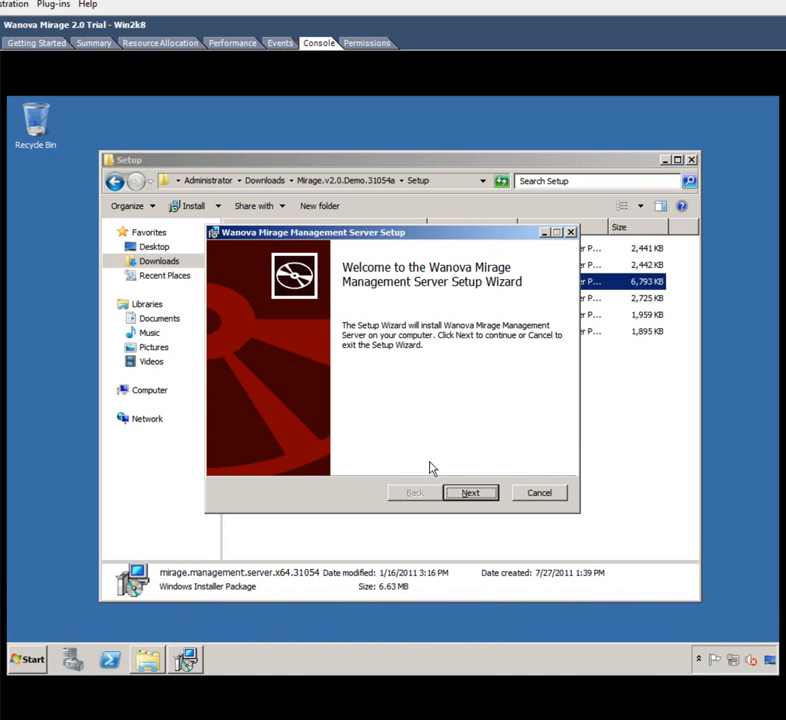
Step: Accept the license agreement in the Mirage Management Server setup and continue to the server configuration
{"action": "left_click", "coordinate": [457, 497]}
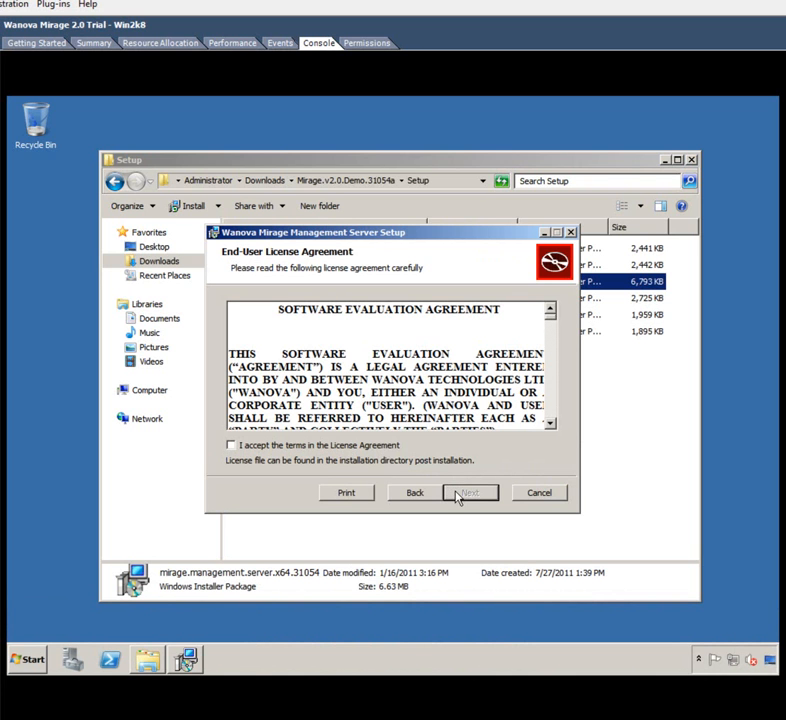
{"action": "left_click", "coordinate": [388, 448]}
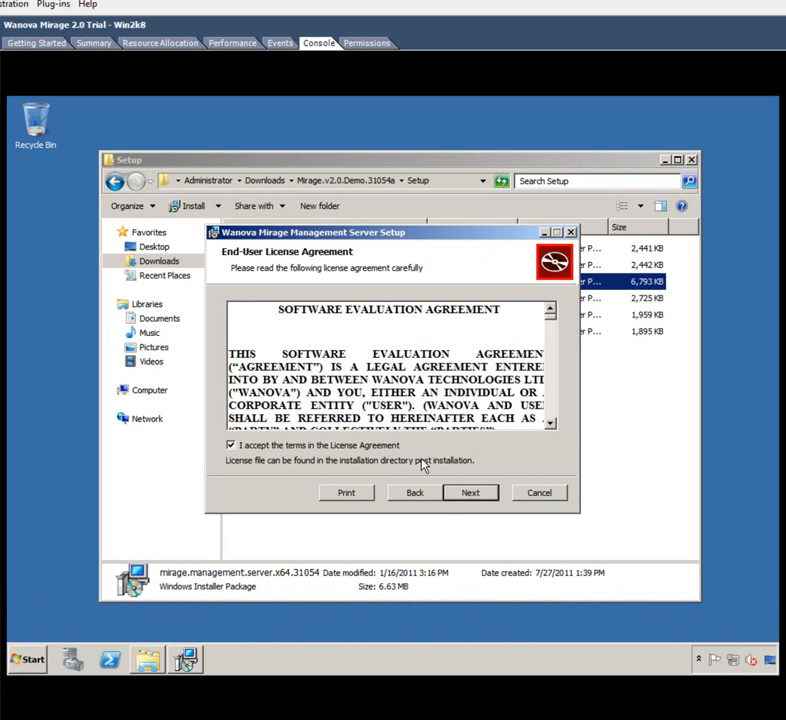
{"action": "left_click", "coordinate": [470, 493]}
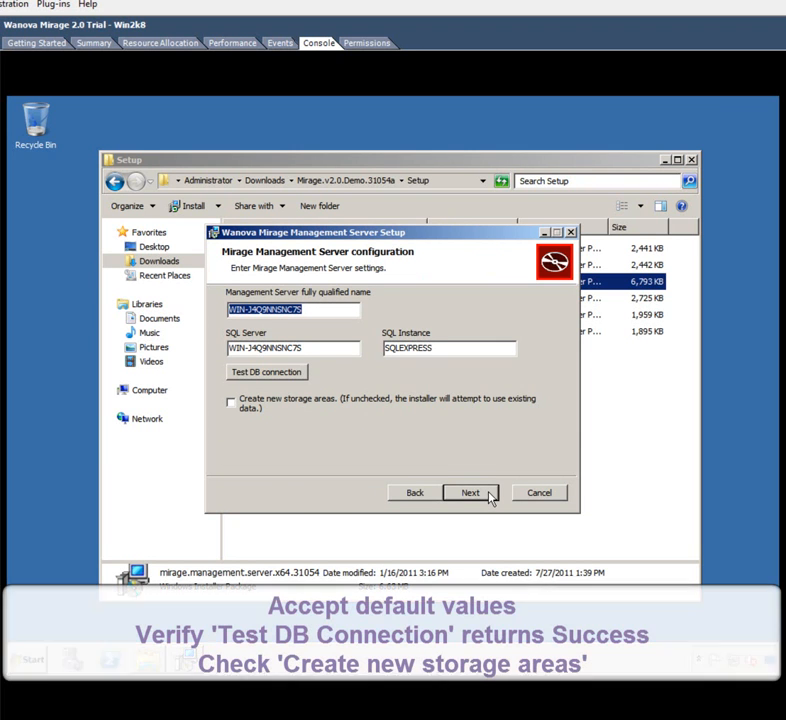
Step: Test the database connection with the default SQL settings and enable creating new storage areas in C:\MirageStorage\
{"action": "left_click", "coordinate": [296, 378]}
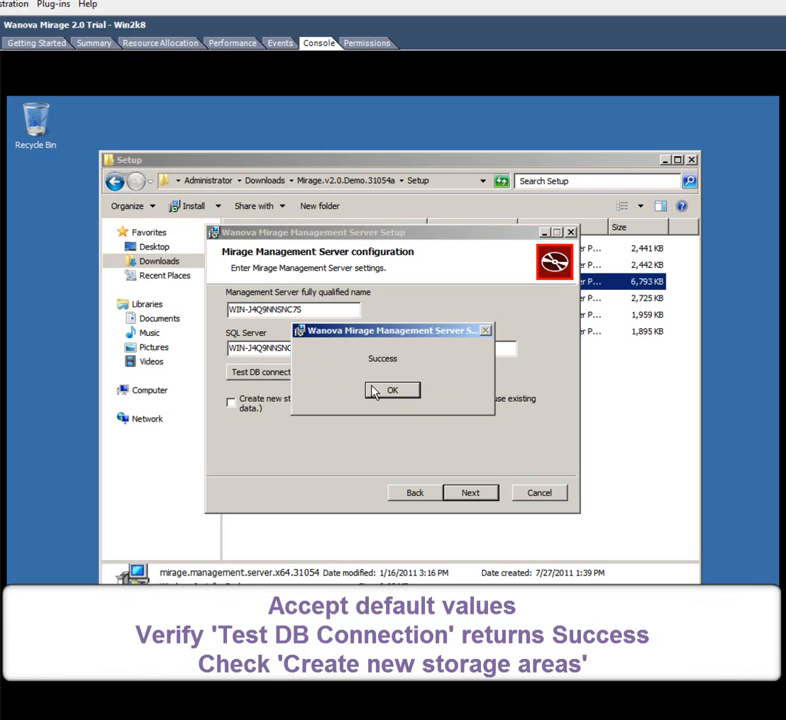
{"action": "left_click", "coordinate": [380, 390]}
{"action": "left_click", "coordinate": [290, 400]}
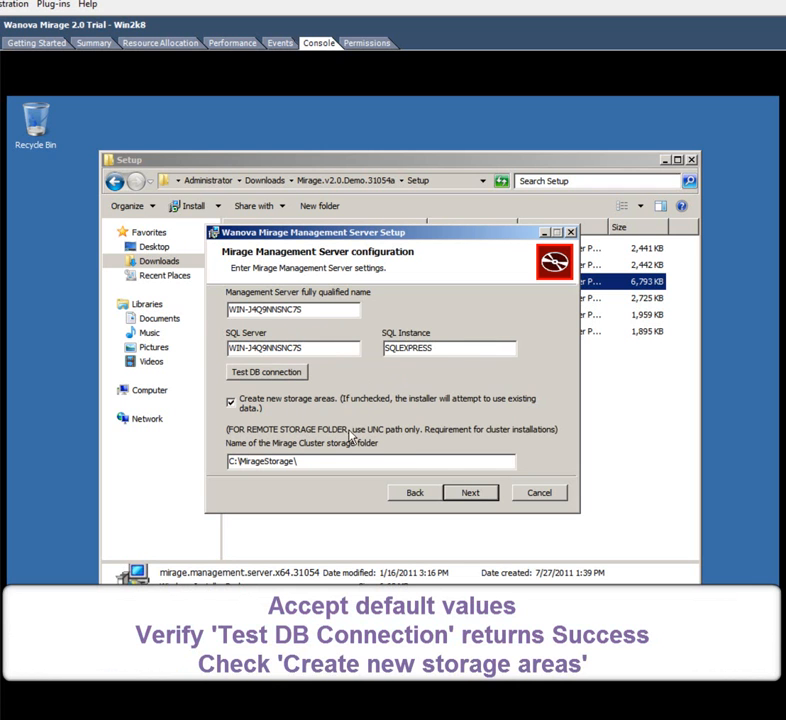
{"action": "left_click", "coordinate": [470, 493]}
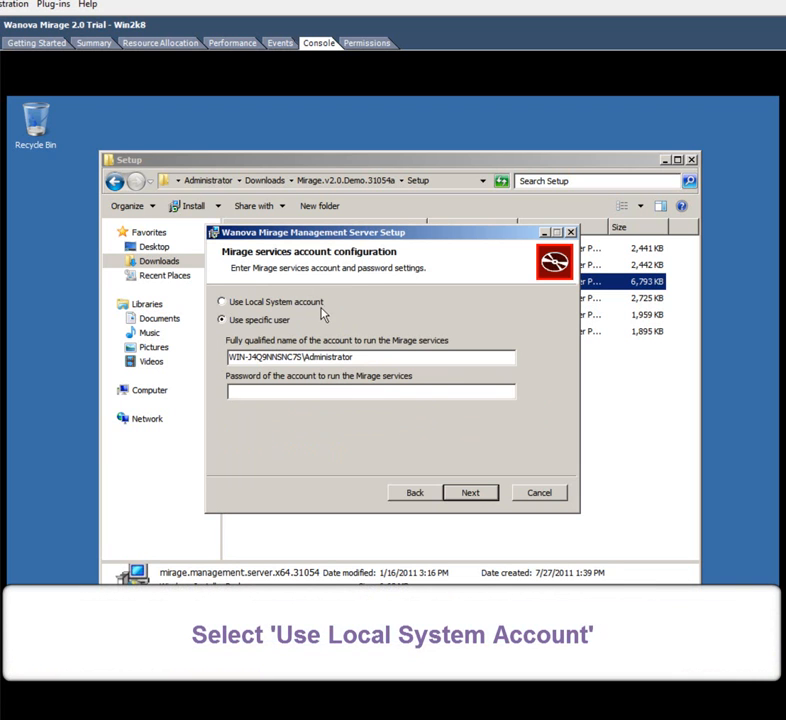
Step: Set the Mirage services to use the Local System account, then install the Management Server and finish the wizard
{"action": "left_click", "coordinate": [317, 304]}
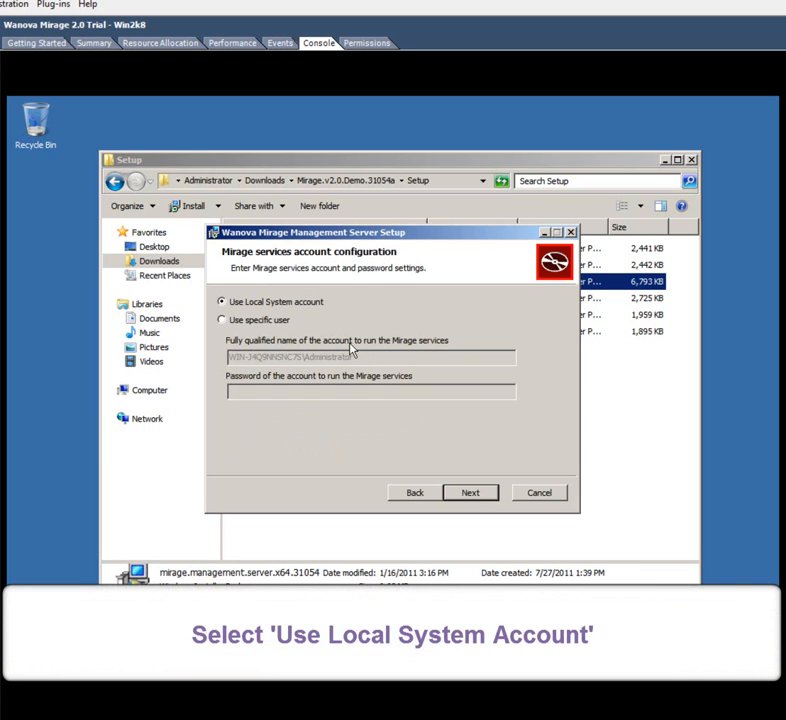
{"action": "left_click", "coordinate": [480, 494]}
{"action": "left_click", "coordinate": [481, 497]}
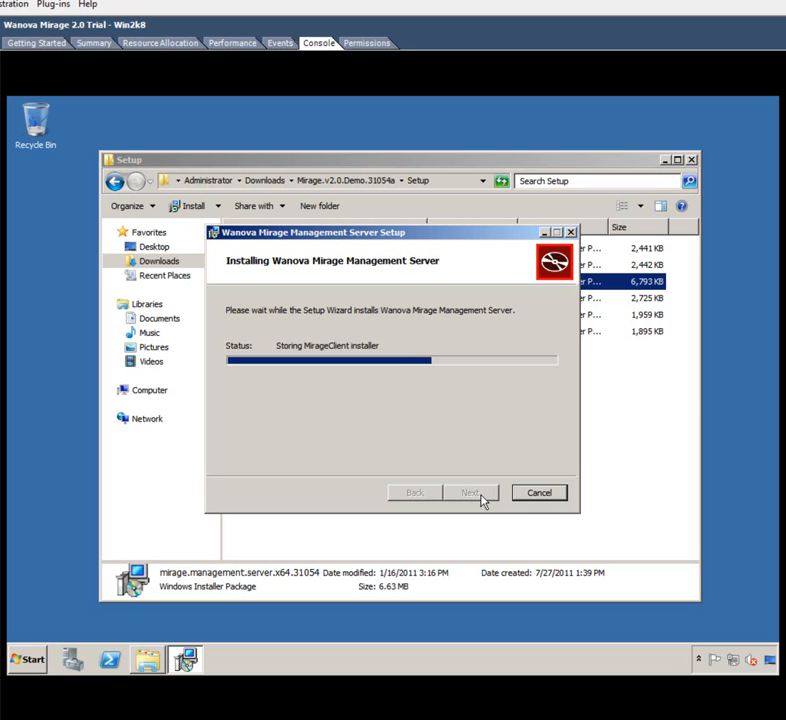
{"action": "left_click", "coordinate": [482, 496]}
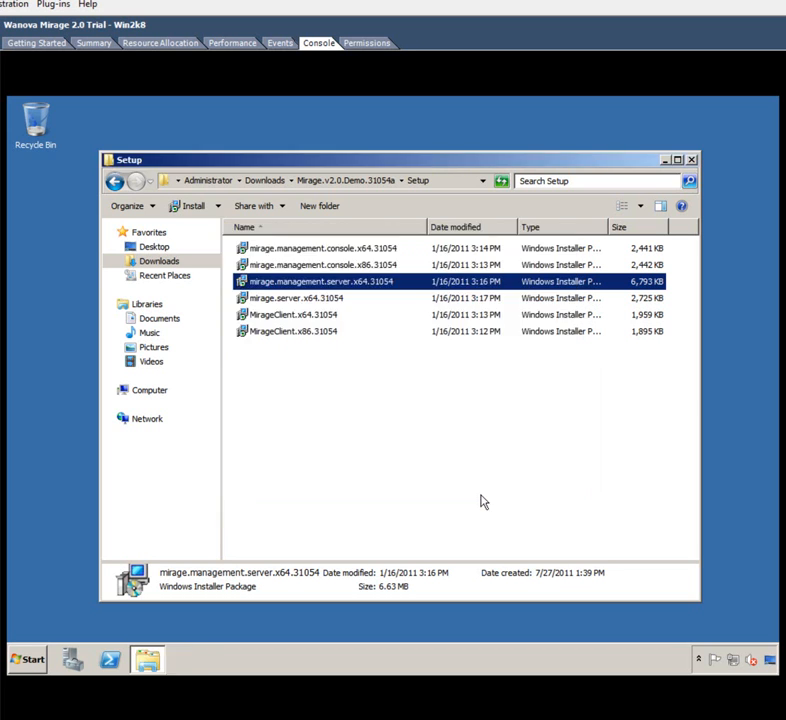
Step: Install the Mirage Management Console from mirage.management.console.x64.31054, accepting the license agreement, and finish the wizard
{"action": "left_click", "coordinate": [374, 252]}
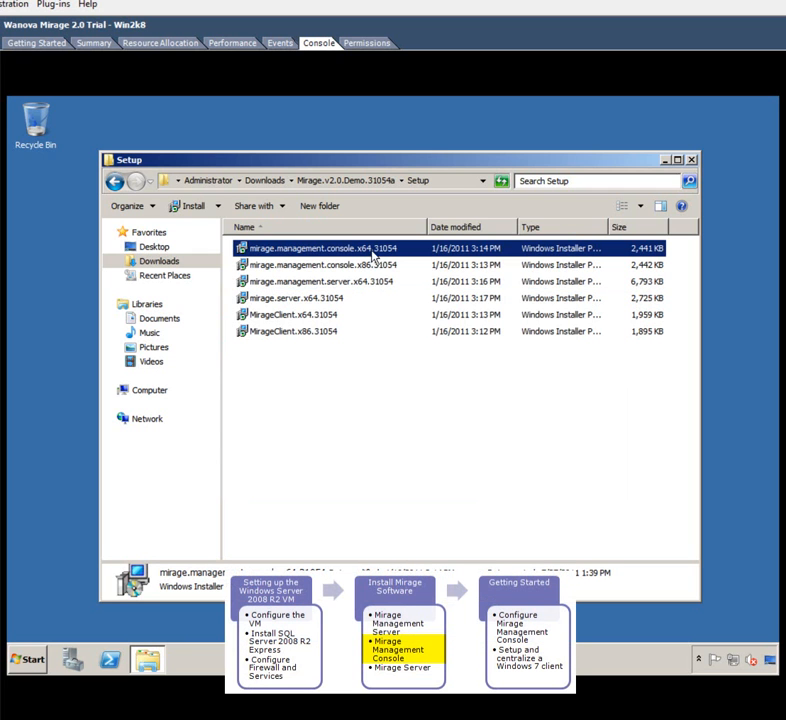
{"action": "double_click", "coordinate": [407, 258]}
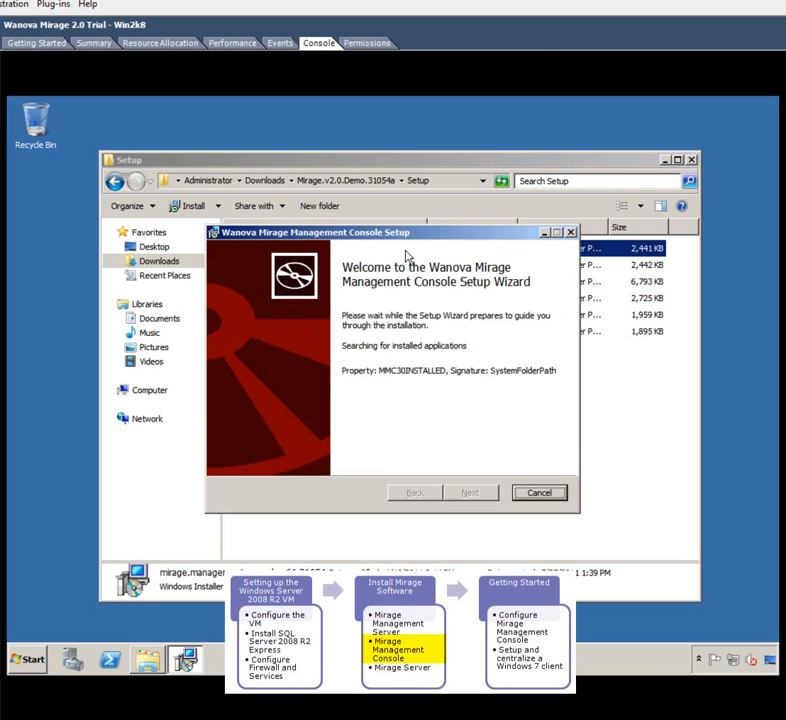
{"action": "left_click", "coordinate": [489, 493]}
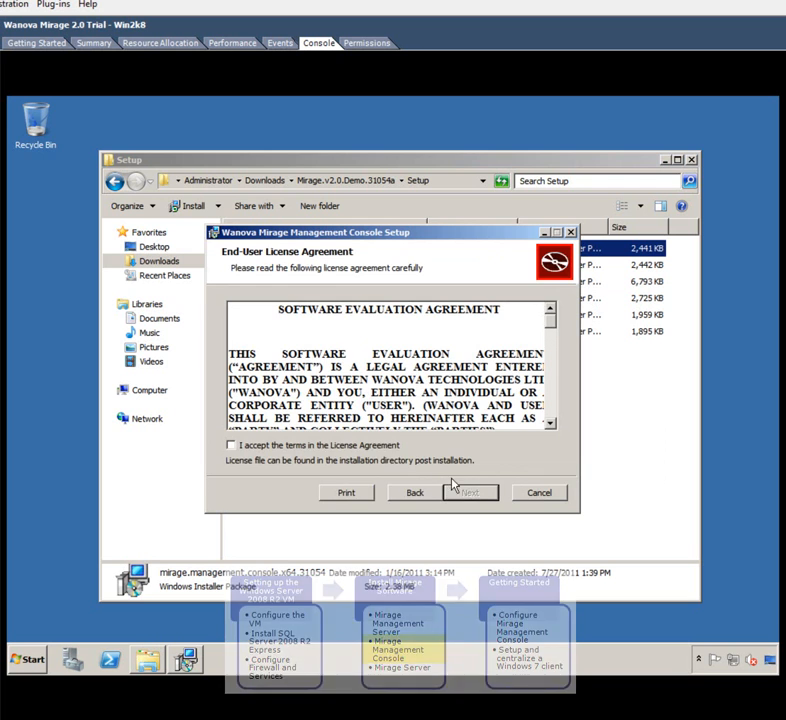
{"action": "left_click", "coordinate": [393, 446]}
{"action": "left_click", "coordinate": [486, 495]}
{"action": "left_click", "coordinate": [488, 495]}
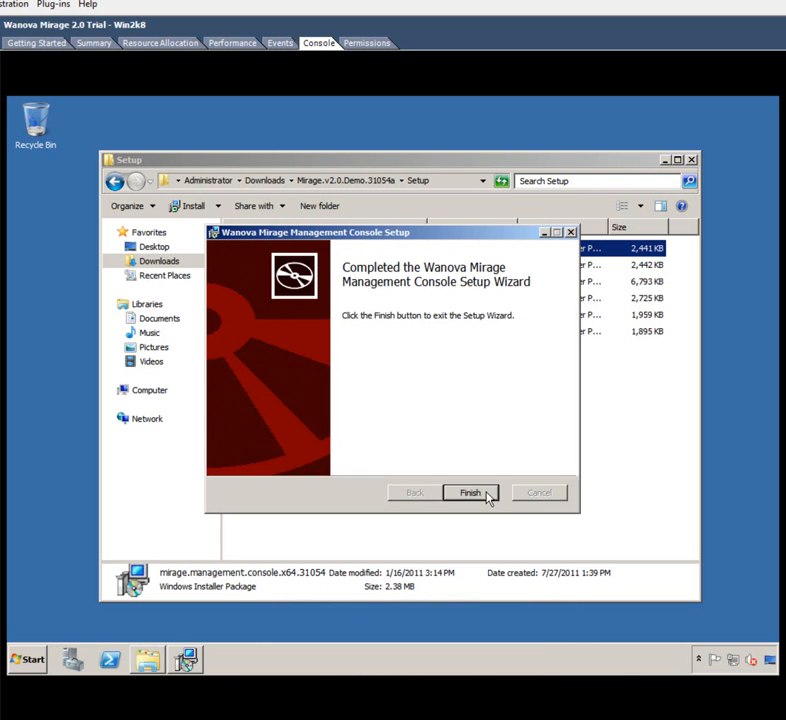
{"action": "left_click", "coordinate": [470, 493]}
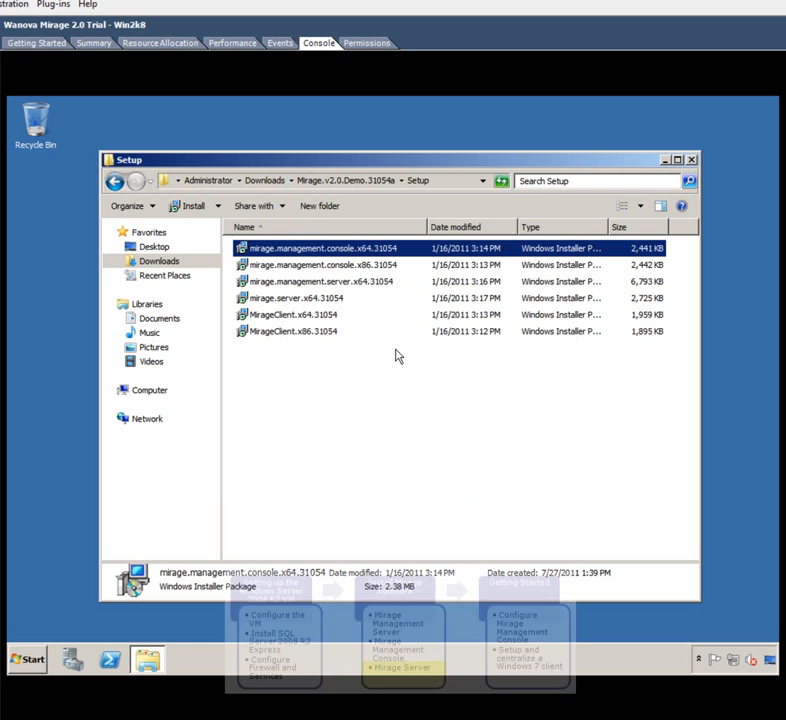
Step: Start the Mirage Server setup from mirage.server.x64.31054 and accept the license agreement to reach the server configuration
{"action": "left_click", "coordinate": [389, 300]}
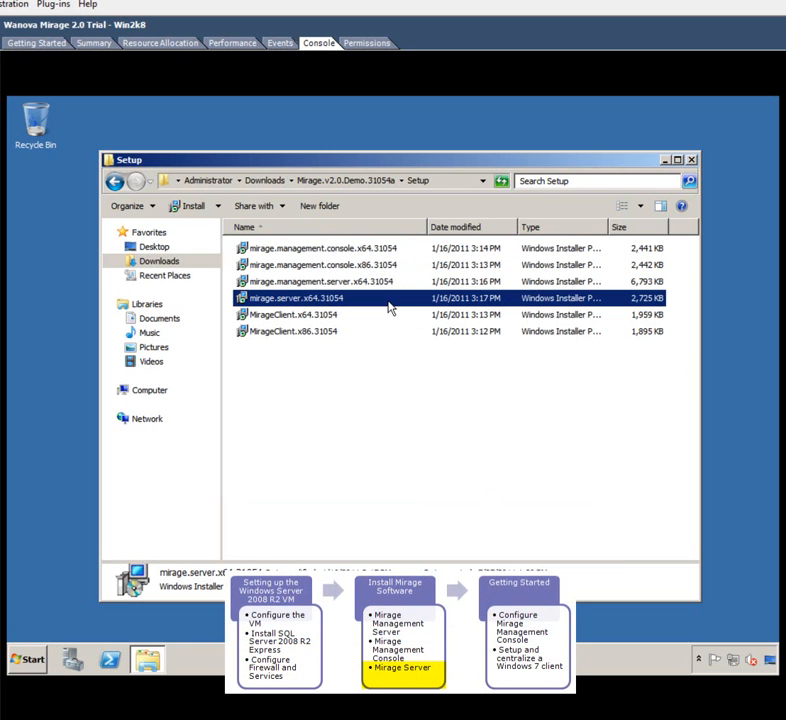
{"action": "double_click", "coordinate": [389, 300]}
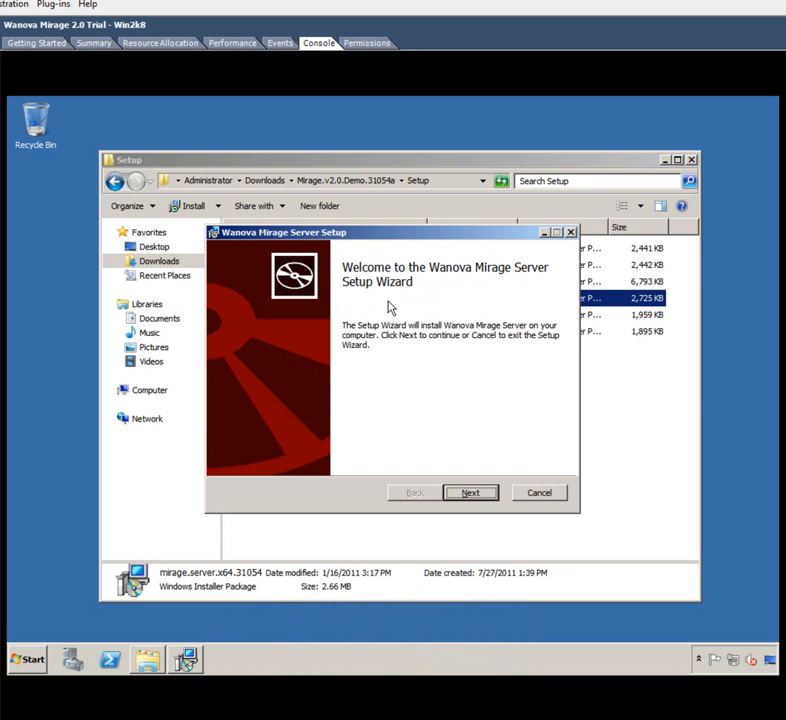
{"action": "left_click", "coordinate": [485, 497]}
{"action": "left_click", "coordinate": [396, 447]}
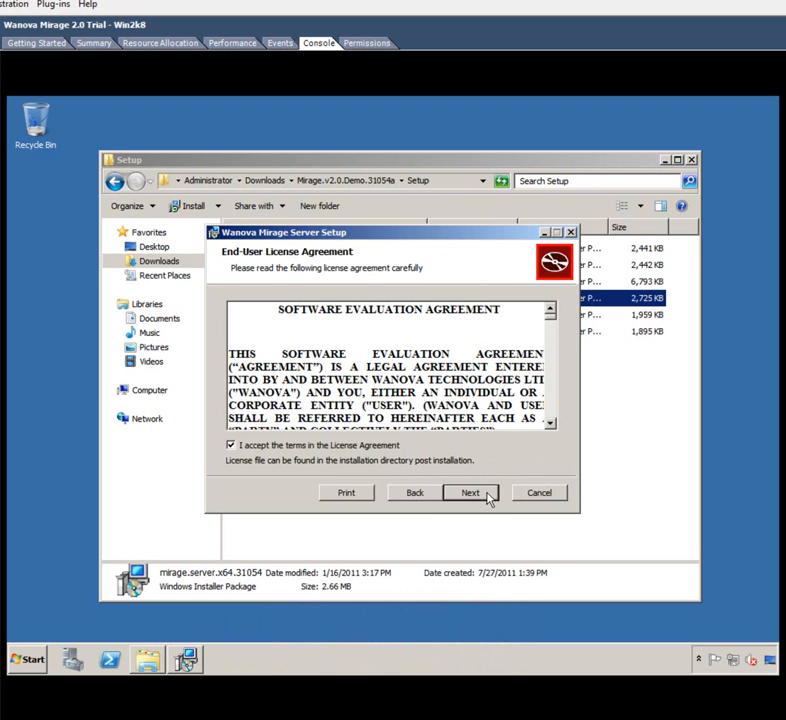
{"action": "left_click", "coordinate": [470, 493]}
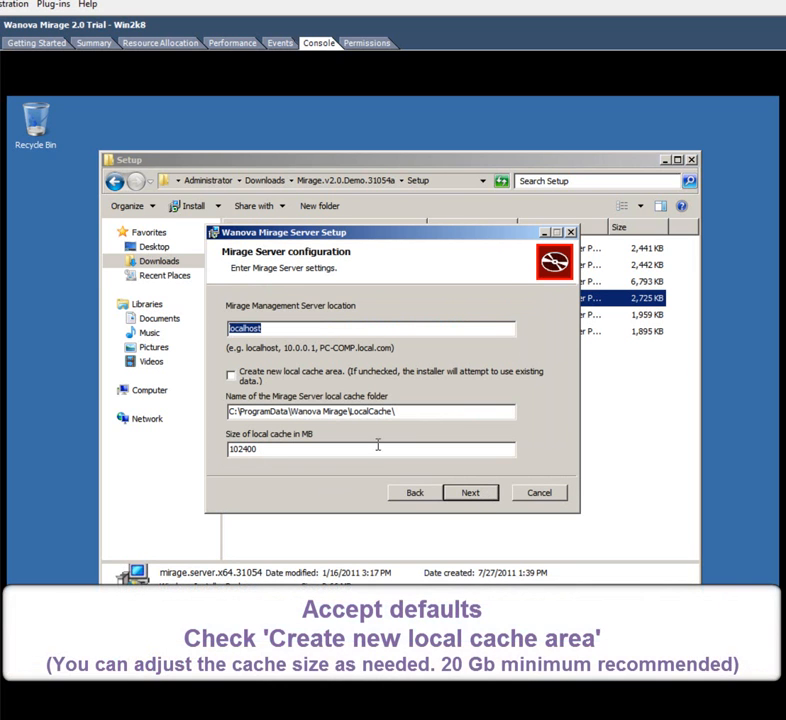
Step: Enable creating a new local cache area with the default server settings and set the Mirage services to use the Local System account
{"action": "left_click", "coordinate": [236, 377]}
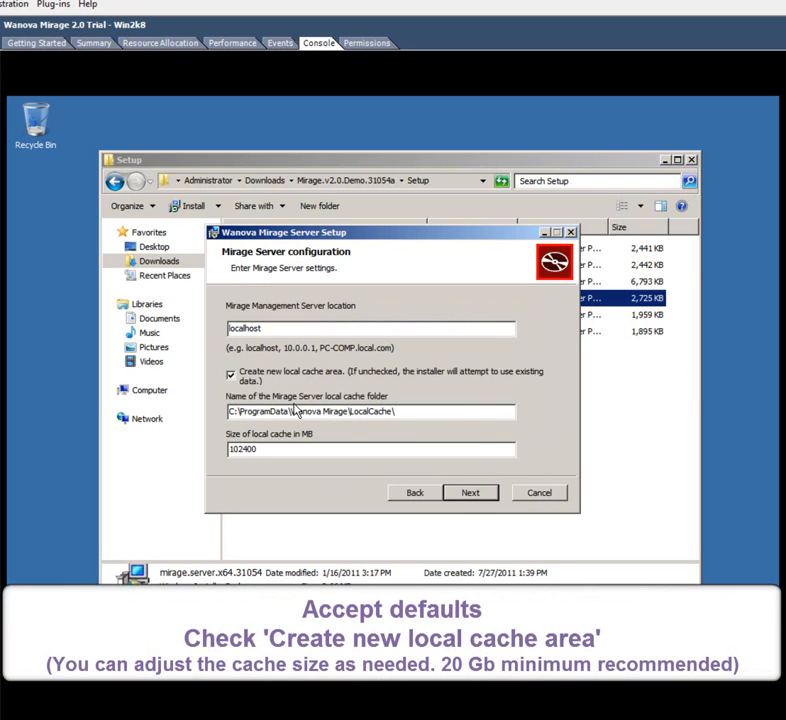
{"action": "left_click", "coordinate": [470, 493]}
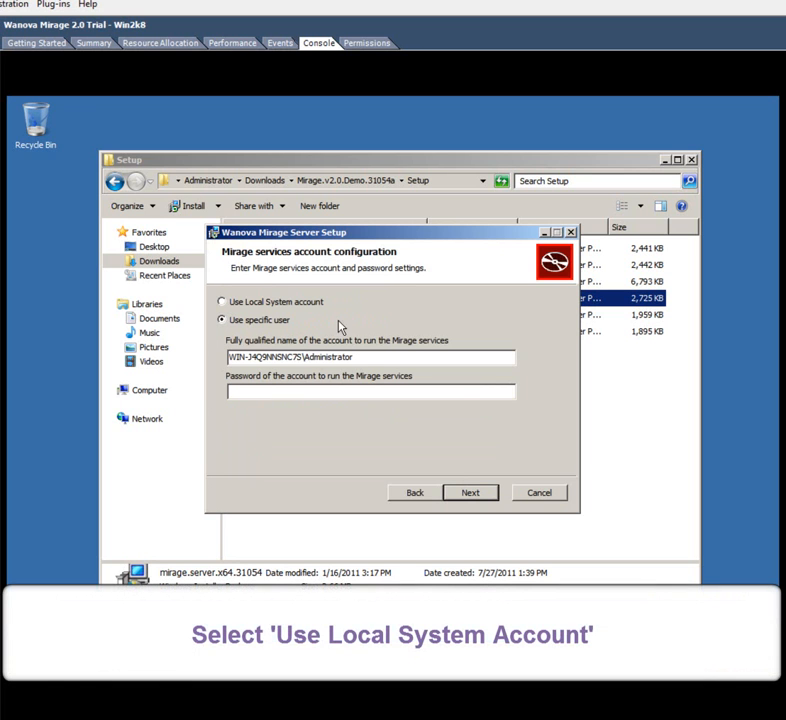
{"action": "left_click", "coordinate": [318, 303]}
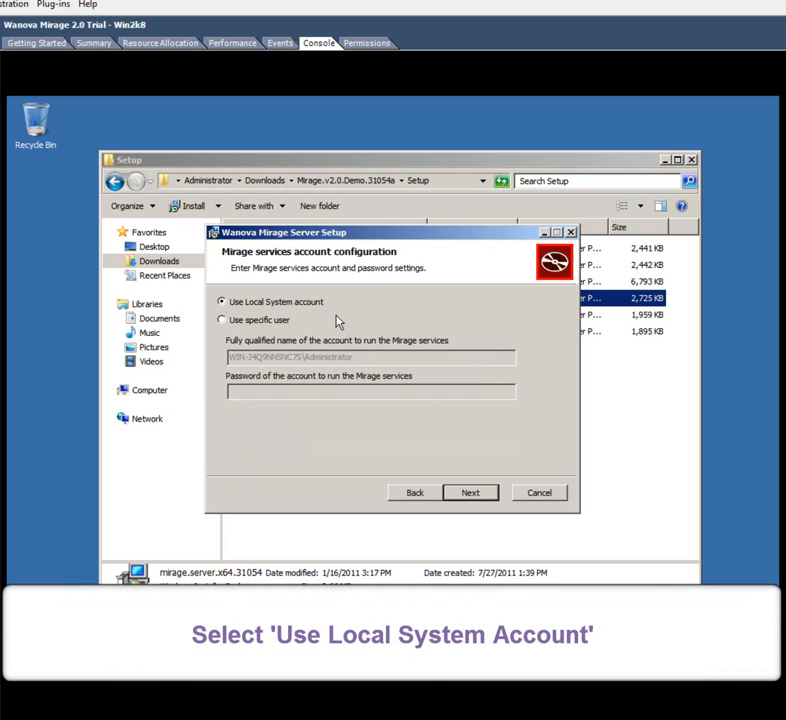
{"action": "left_click", "coordinate": [470, 493]}
Step: Install the Mirage Server, finish the setup wizard and close the Setup folder
{"action": "left_click", "coordinate": [470, 493]}
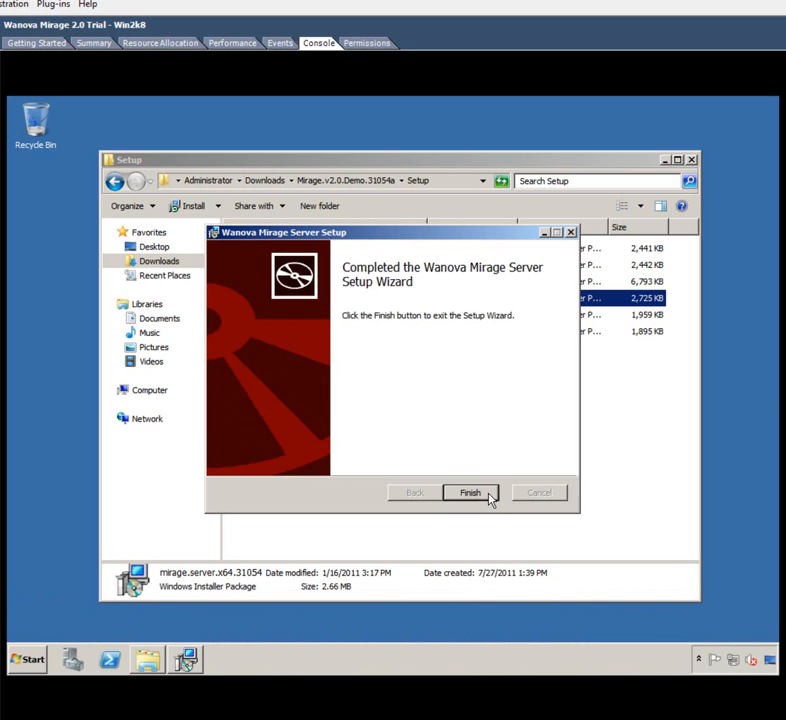
{"action": "left_click", "coordinate": [489, 495]}
{"action": "left_click", "coordinate": [352, 413]}
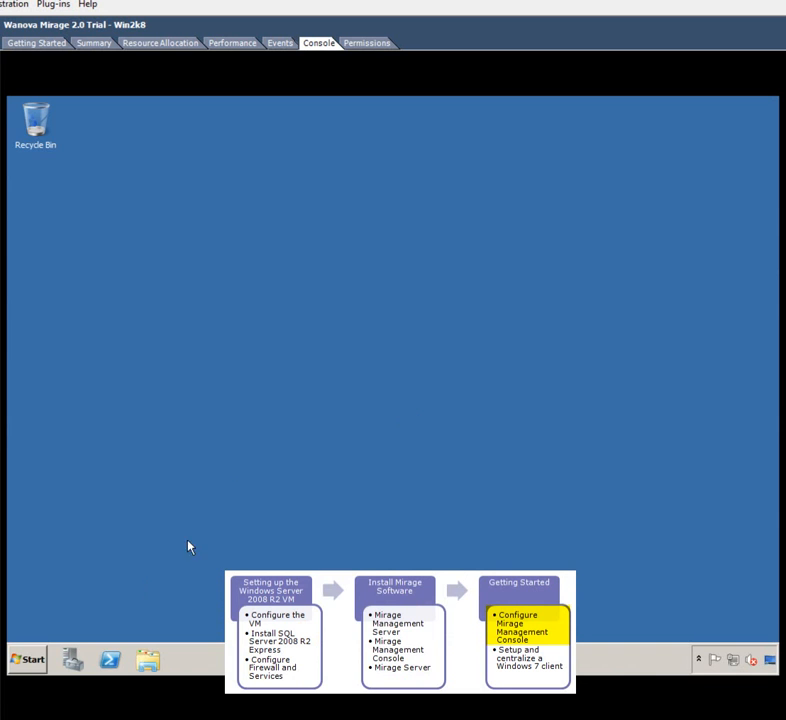
Step: Launch an empty Microsoft Management Console with mmc
{"action": "left_click", "coordinate": [30, 659]}
{"action": "type", "text": "mmc"}
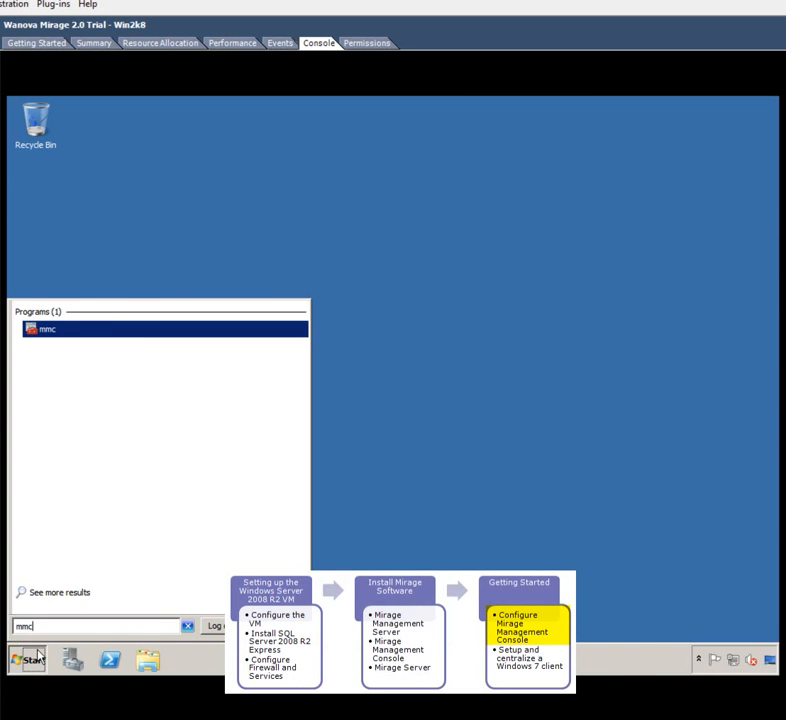
{"action": "key", "text": "Return"}
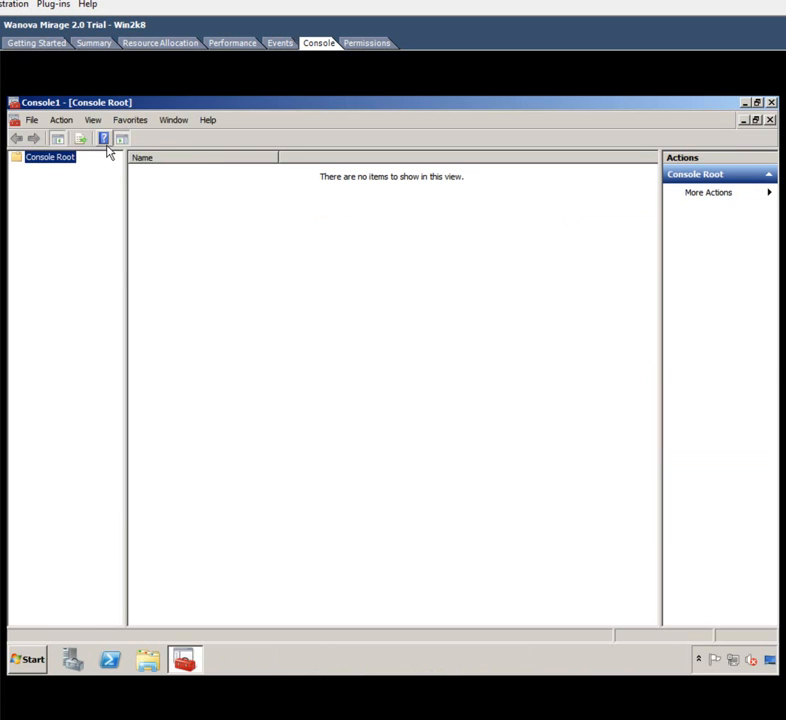
Step: Add the Wanova Mirage Management Console snap-in to the console root
{"action": "left_click", "coordinate": [37, 121]}
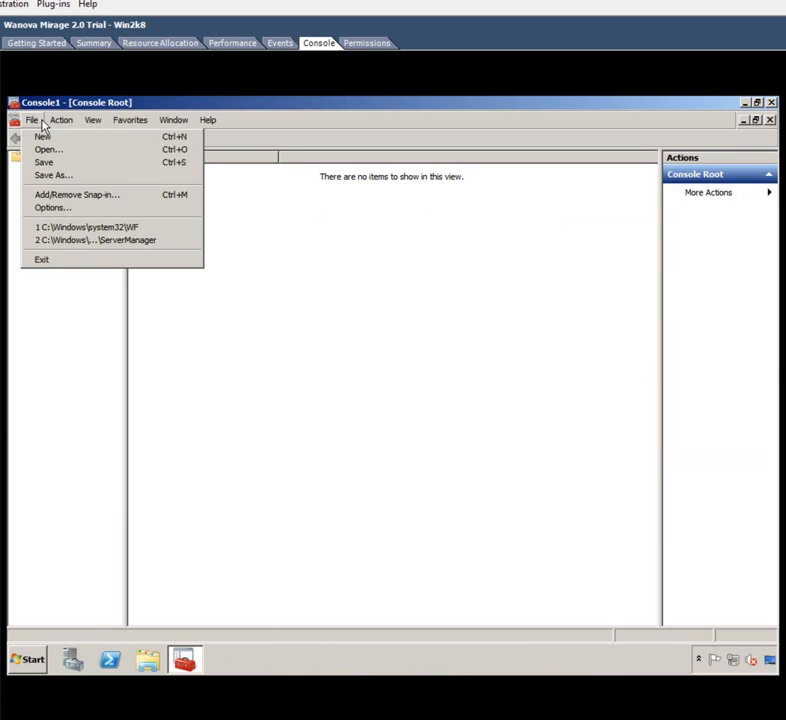
{"action": "left_click", "coordinate": [139, 199]}
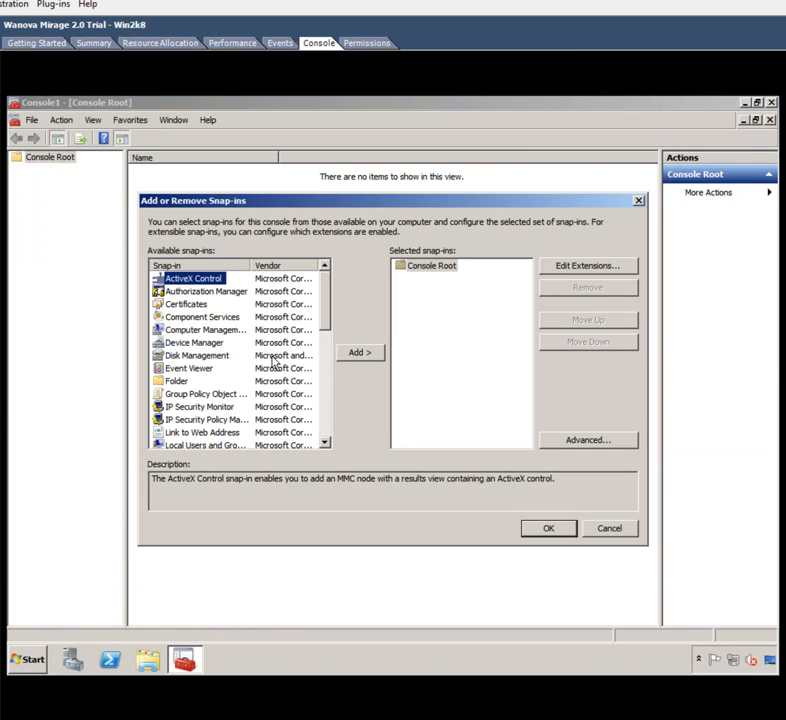
{"action": "scroll", "coordinate": [323, 428], "scroll_direction": "down", "scroll_amount": 8}
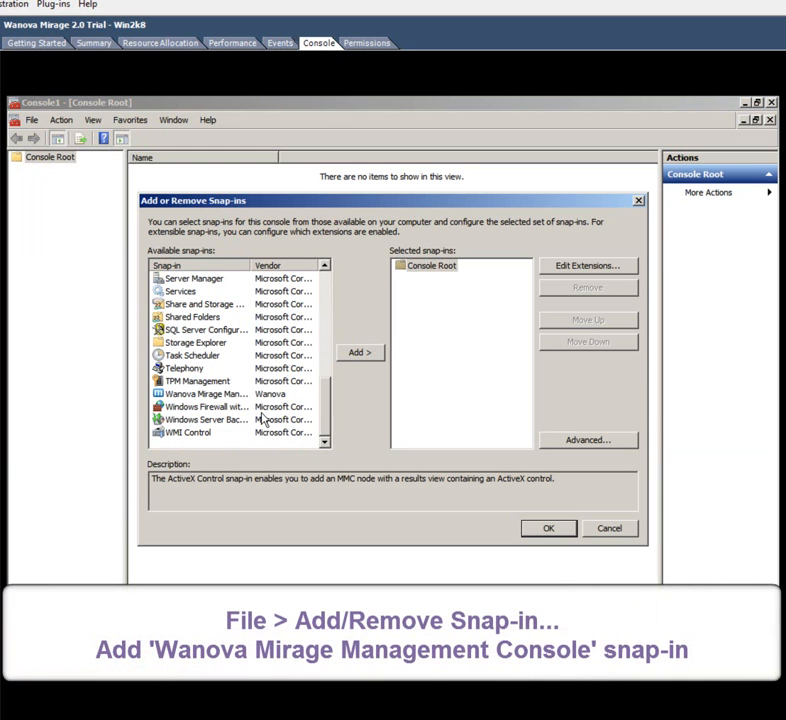
{"action": "left_click", "coordinate": [230, 396]}
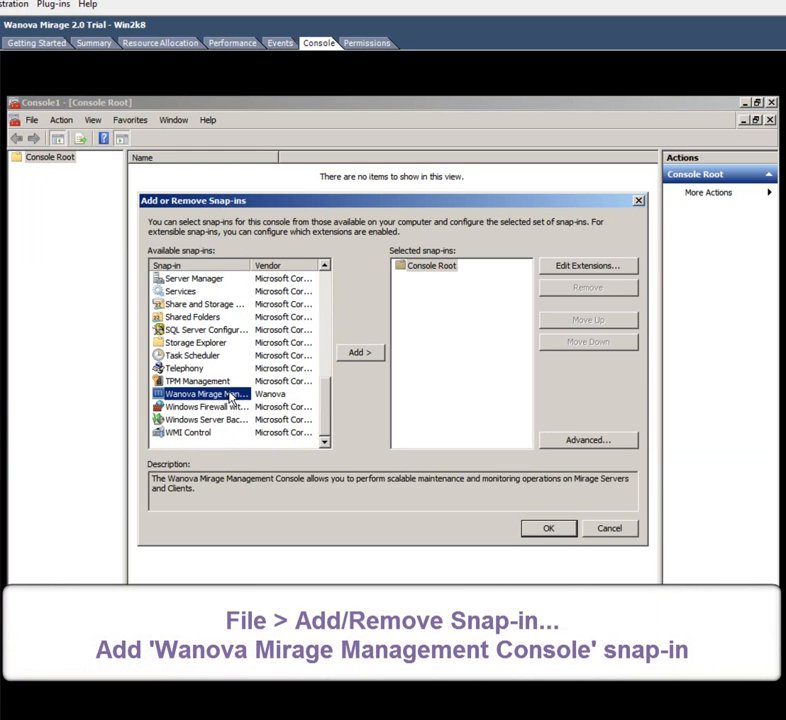
{"action": "left_click", "coordinate": [352, 357]}
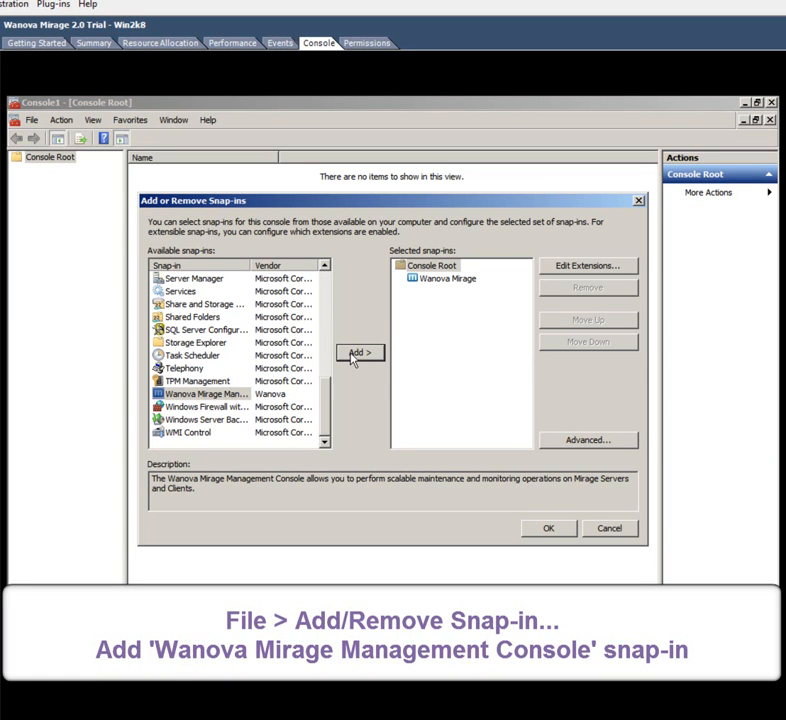
{"action": "left_click", "coordinate": [545, 530]}
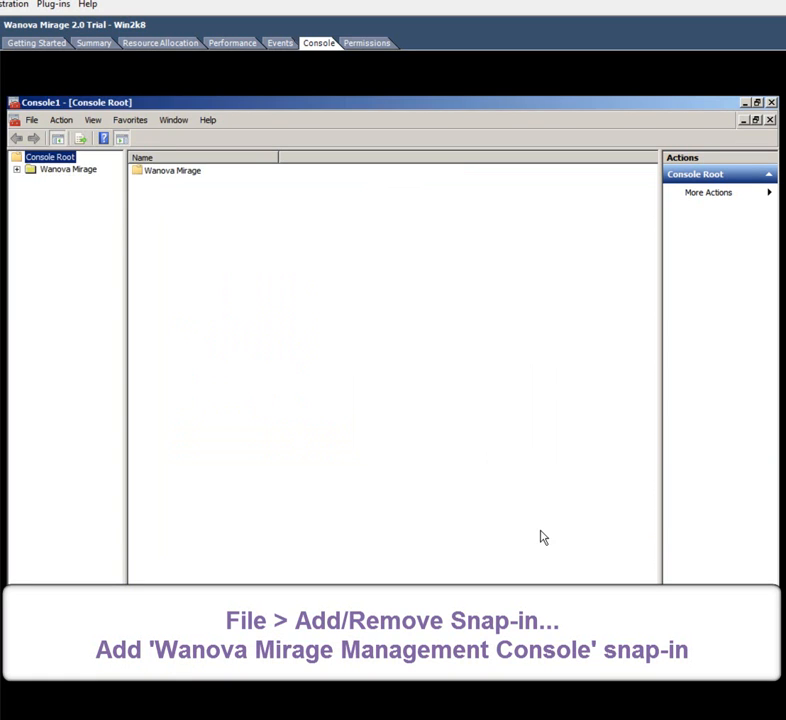
Step: Add the localhost system under the Wanova Mirage node and expand the new system's entries in a widened console tree
{"action": "left_click", "coordinate": [16, 169]}
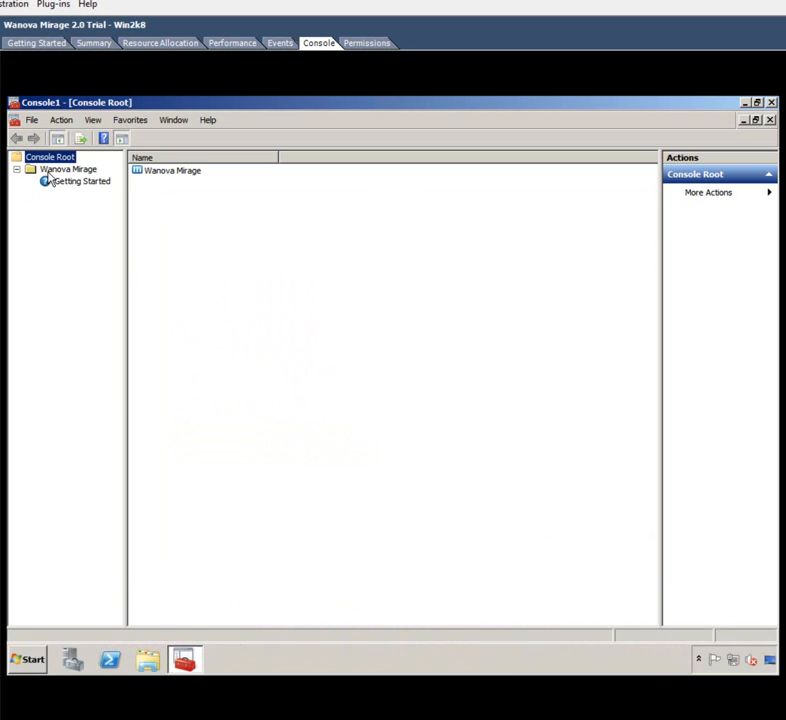
{"action": "left_click", "coordinate": [60, 173]}
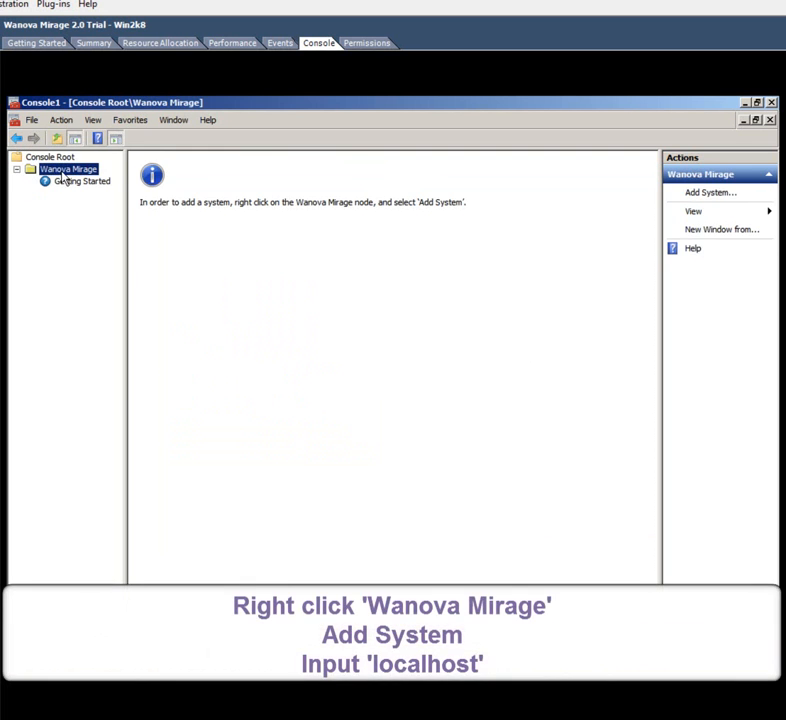
{"action": "right_click", "coordinate": [62, 172]}
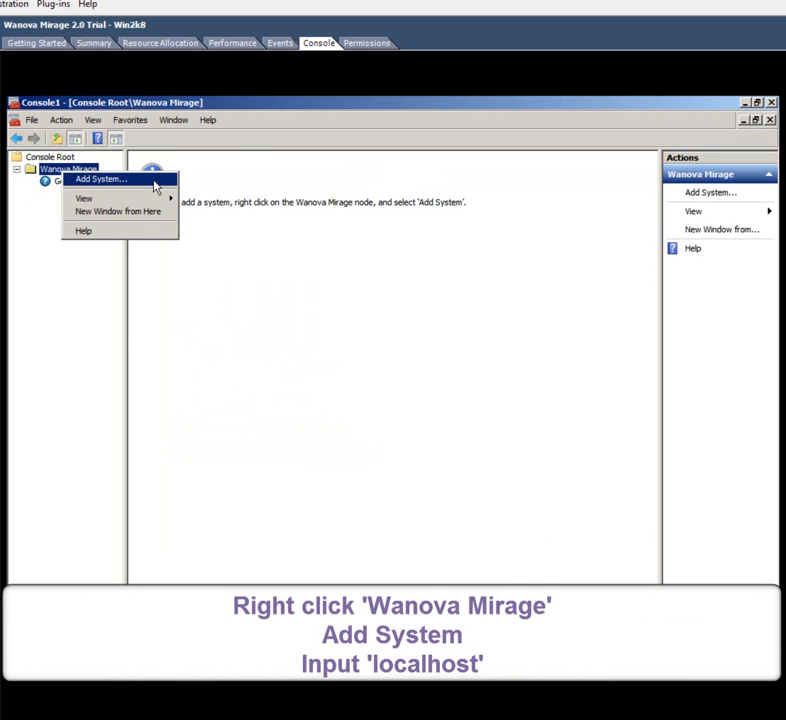
{"action": "left_click", "coordinate": [101, 179]}
{"action": "type", "text": "localhost"}
{"action": "key", "text": "Return"}
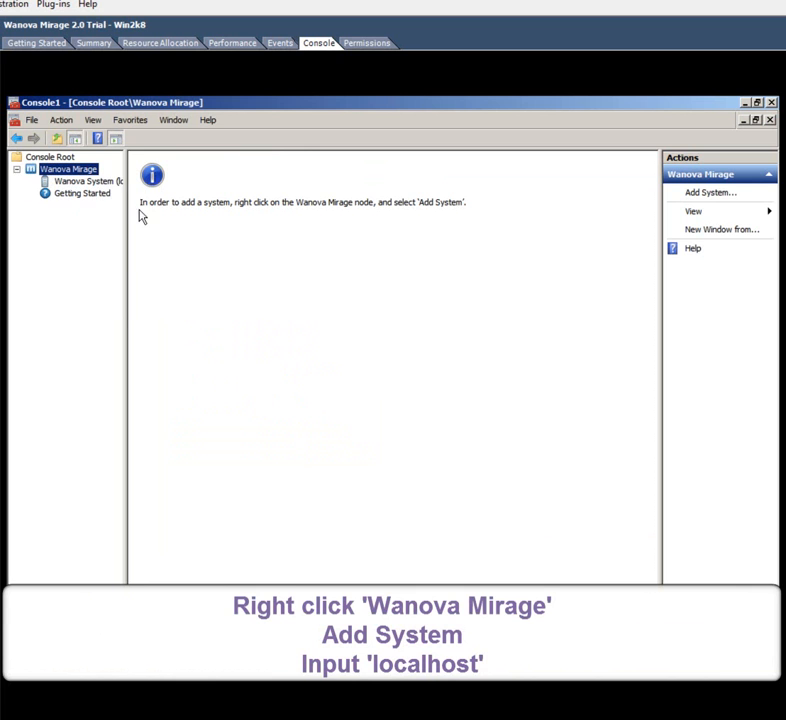
{"action": "left_click_drag", "start_coordinate": [127, 218], "coordinate": [209, 211]}
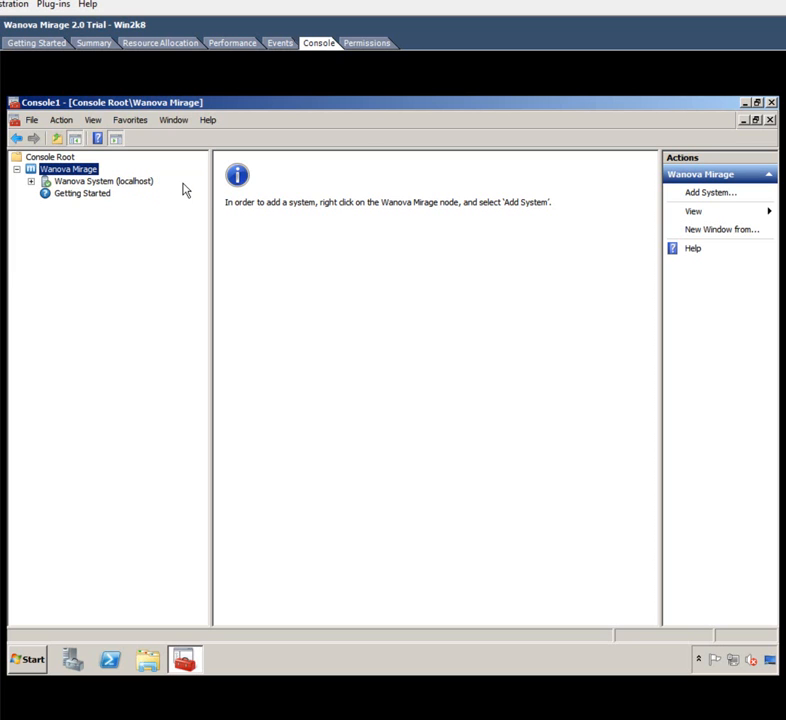
{"action": "left_click", "coordinate": [32, 181]}
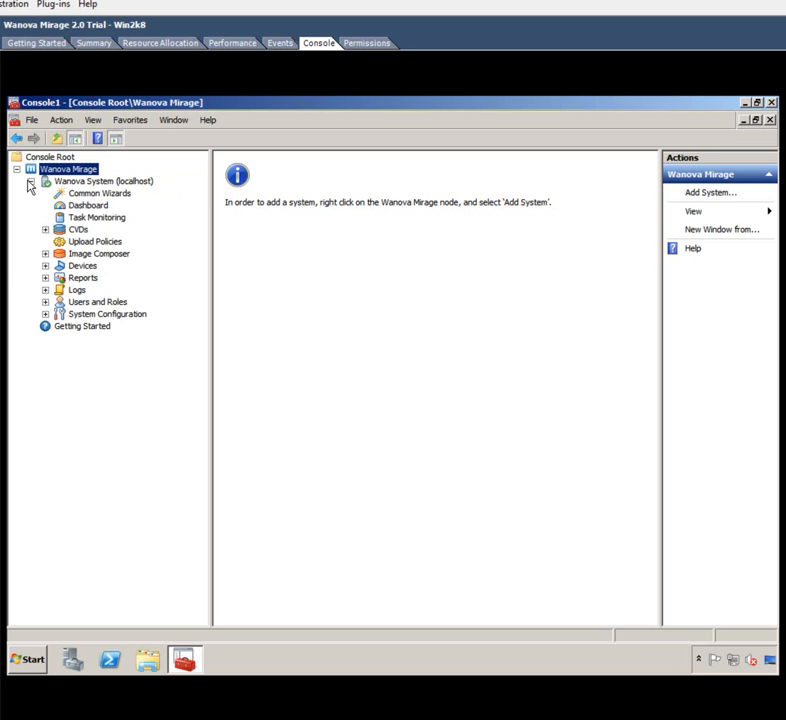
Step: Save the console to the Desktop as Mirage Management Console and close it
{"action": "left_click", "coordinate": [36, 120]}
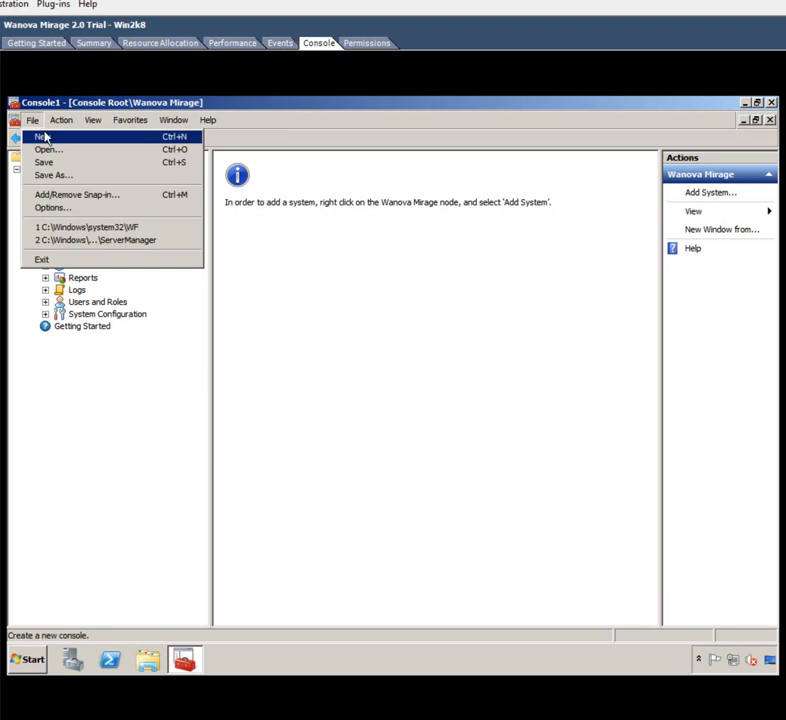
{"action": "left_click", "coordinate": [97, 177]}
{"action": "left_click", "coordinate": [223, 316]}
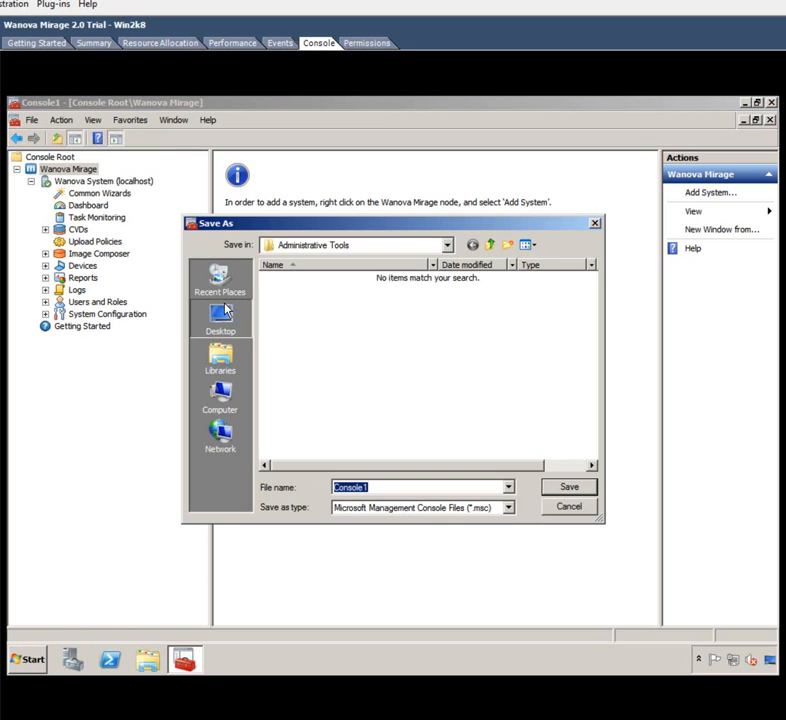
{"action": "type", "text": "Mirage Management"}
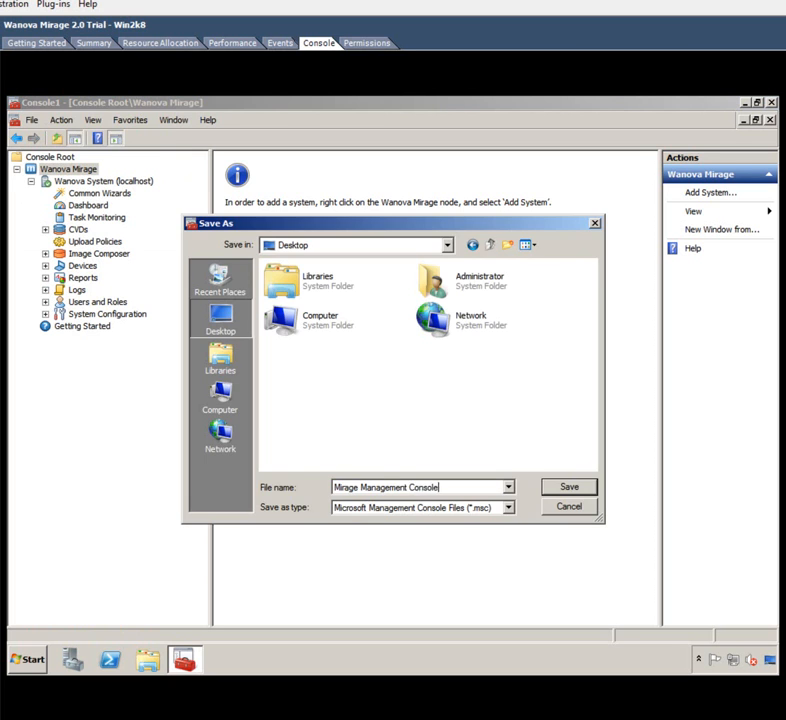
{"action": "key", "text": "Return"}
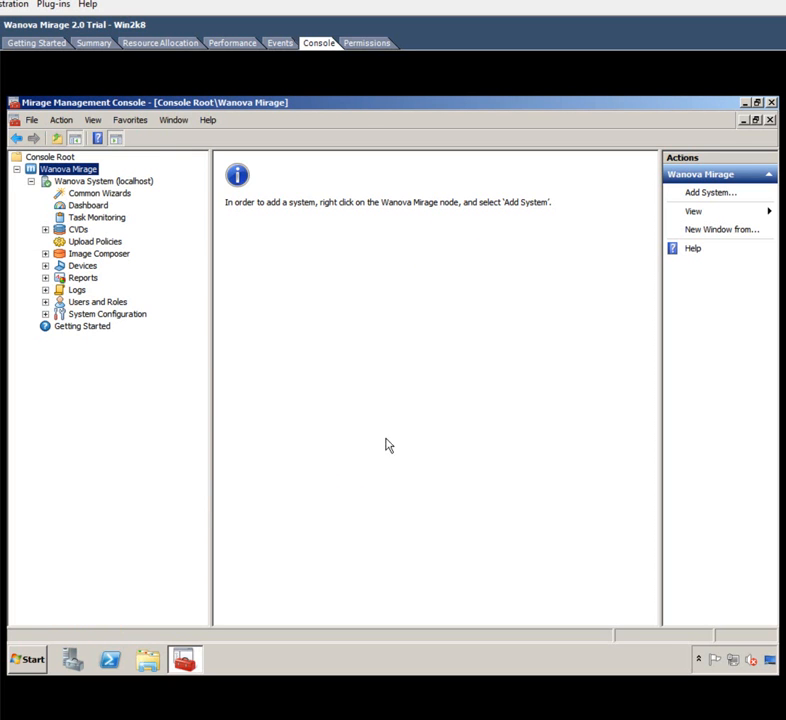
{"action": "left_click", "coordinate": [771, 103]}
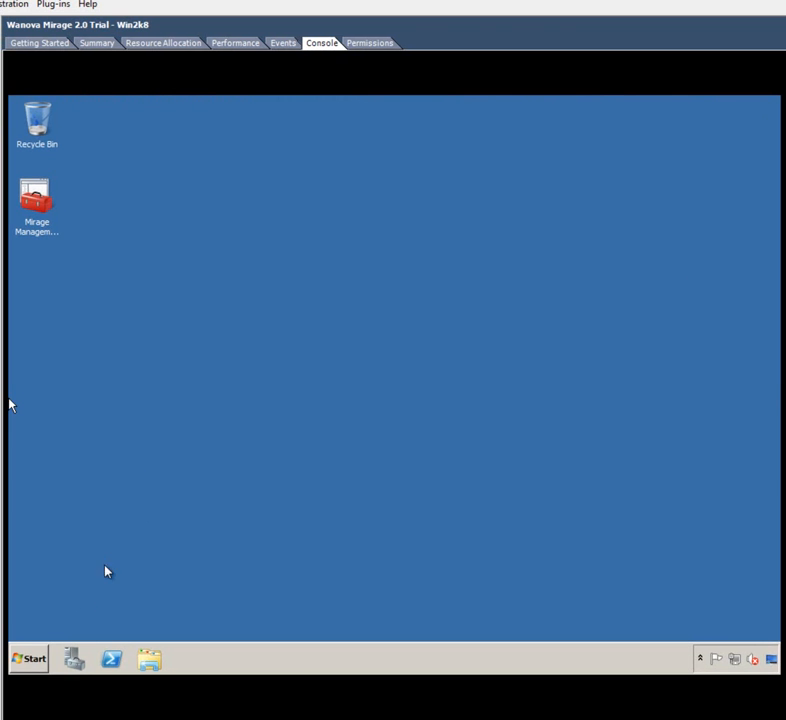
Step: Run ipconfig in a command prompt to look up the server's IP address for the client installation
{"action": "left_click", "coordinate": [34, 656]}
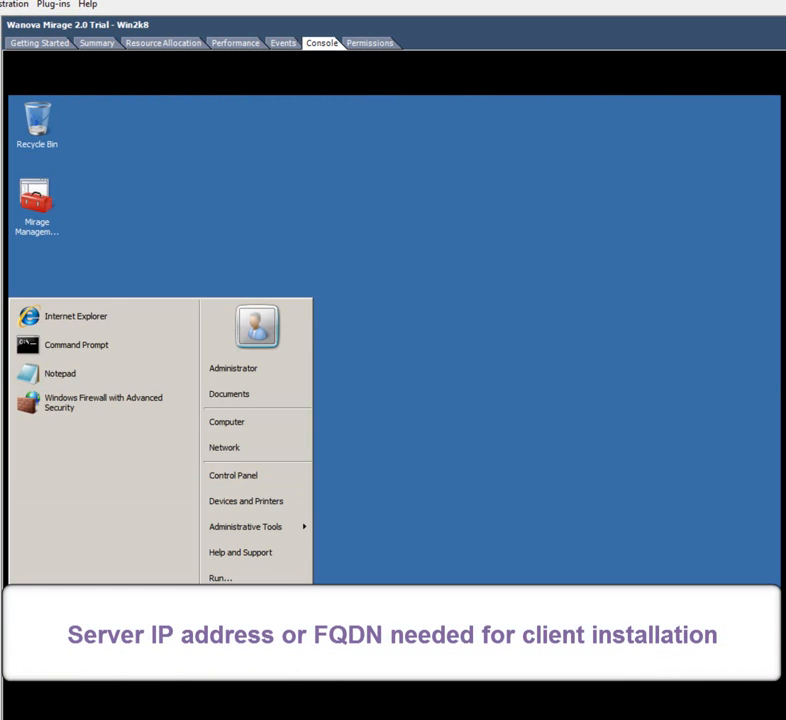
{"action": "type", "text": "cmd"}
{"action": "key", "text": "Return"}
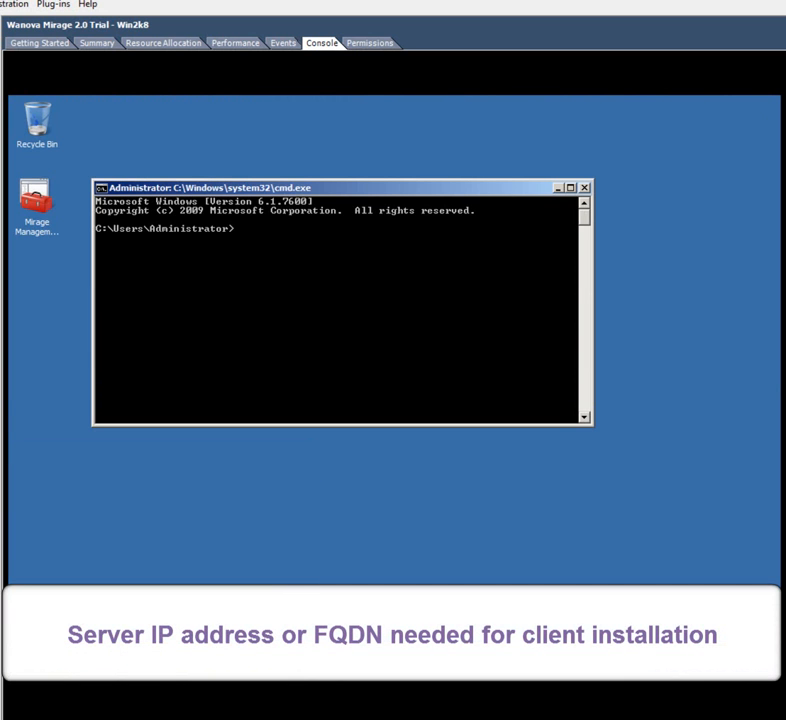
{"action": "type", "text": "ipconfig"}
{"action": "key", "text": "Return"}
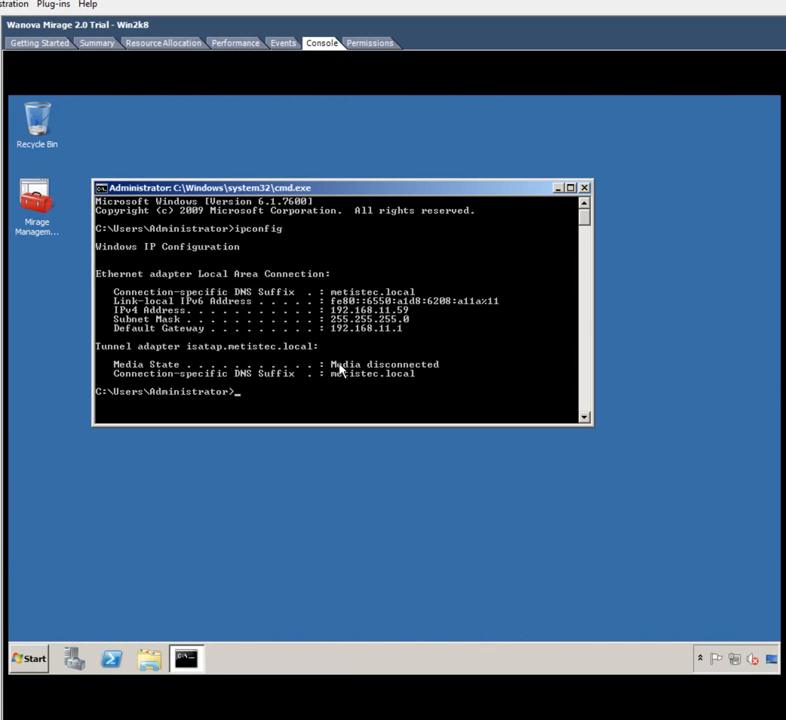
{"action": "type", "text": "cd.."}
{"action": "key", "text": "Return"}
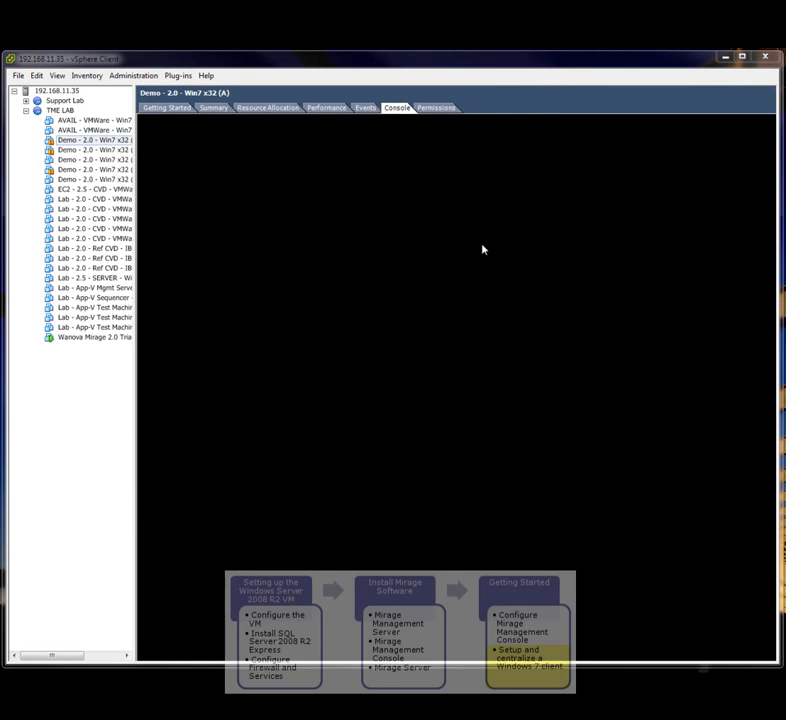
Step: Power on the Demo - 2.0 - Win7 x32 (A) virtual machine in the vSphere Client
{"action": "right_click", "coordinate": [109, 143]}
{"action": "mouse_move", "coordinate": [216, 151]}
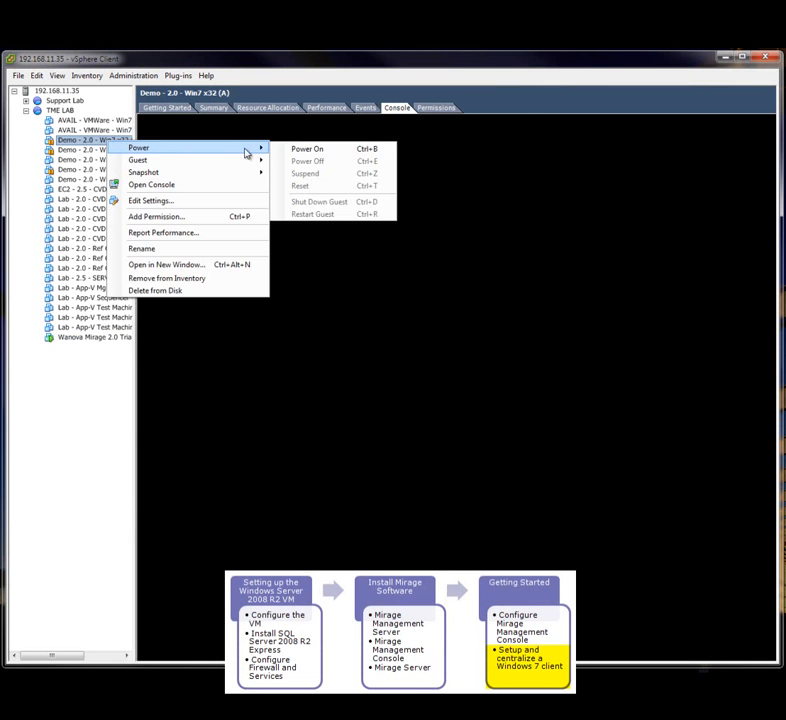
{"action": "left_click", "coordinate": [329, 152]}
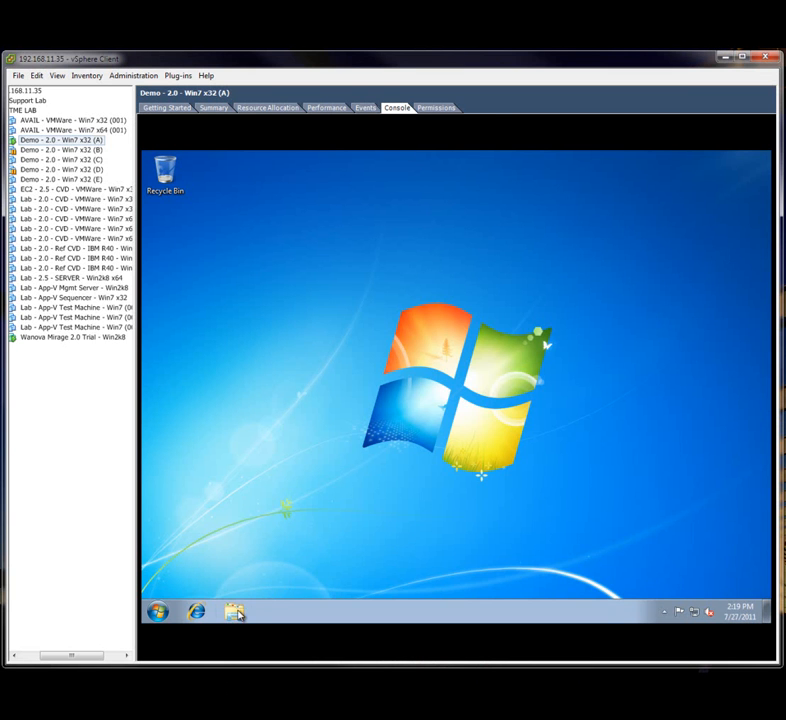
Step: Open the Setup folder inside Mirage.v2.0.Demo.31054a in Downloads on the Windows 7 machine
{"action": "left_click", "coordinate": [233, 610]}
{"action": "left_click", "coordinate": [270, 297]}
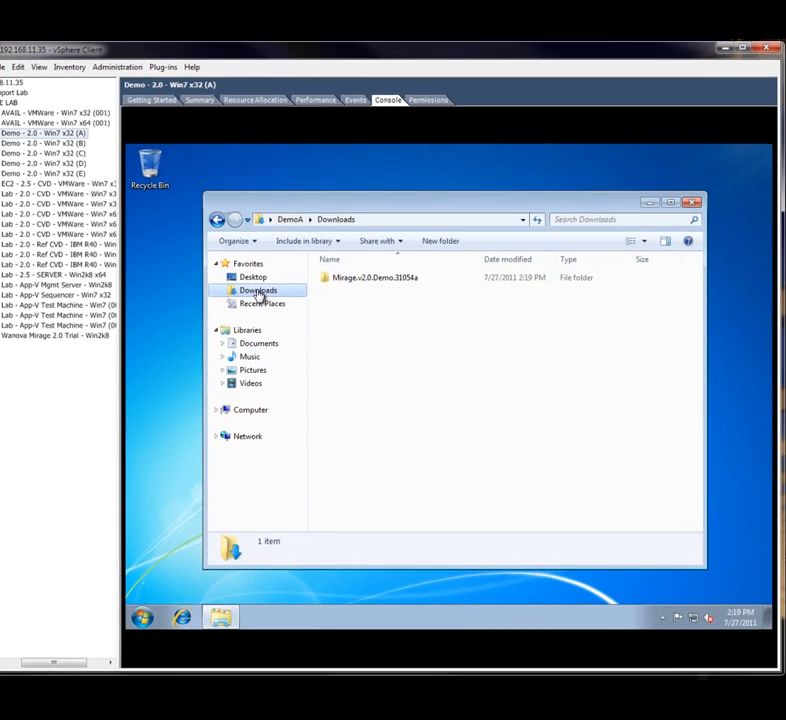
{"action": "double_click", "coordinate": [390, 279]}
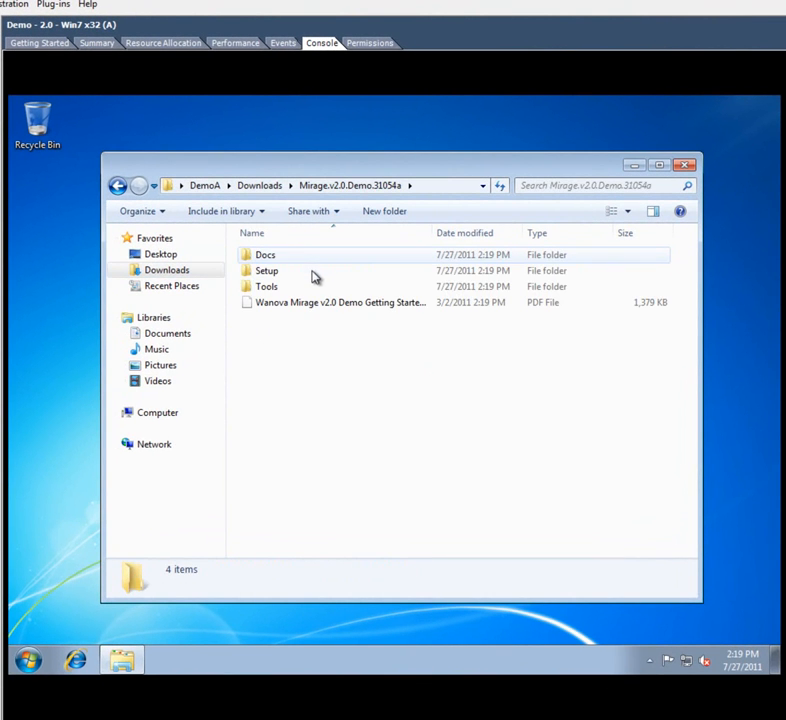
{"action": "double_click", "coordinate": [313, 272]}
Step: In a command prompt, change to the Downloads folder and list its contents
{"action": "left_click", "coordinate": [29, 665]}
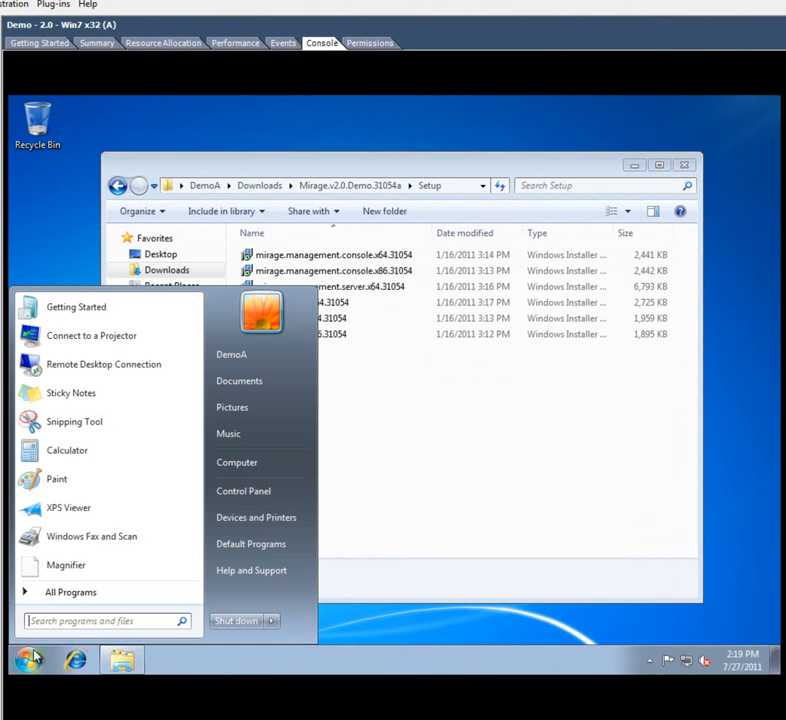
{"action": "type", "text": "cmd"}
{"action": "key", "text": "Return"}
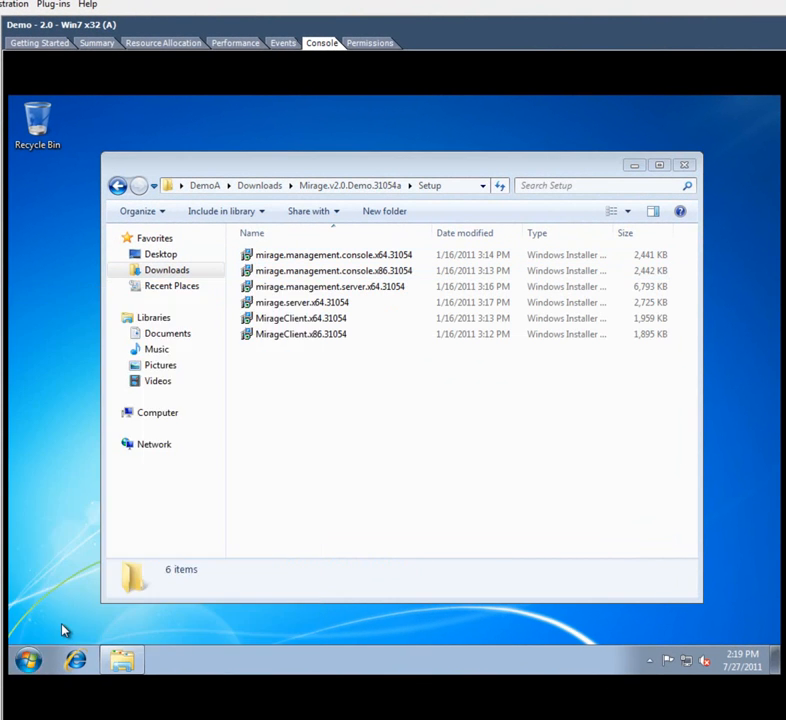
{"action": "type", "text": "cd do"}
{"action": "key", "text": "Tab"}
{"action": "key", "text": "Return"}
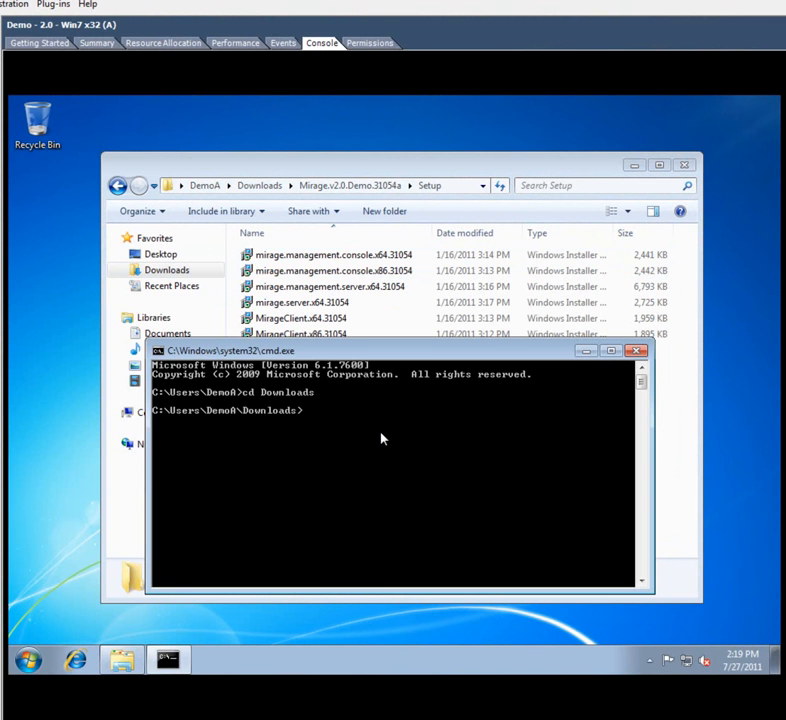
{"action": "type", "text": "dir"}
{"action": "key", "text": "Return"}
Step: Change to the Mirage.v2.0.Demo.31054a directory in the command prompt and list its contents
{"action": "type", "text": "cd mir"}
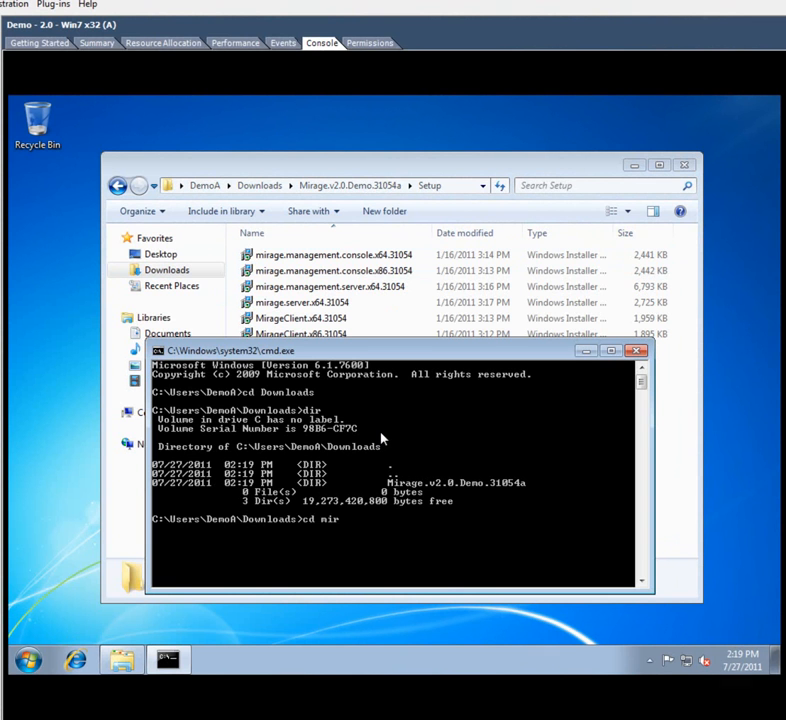
{"action": "key", "text": "Tab"}
{"action": "key", "text": "Return"}
{"action": "type", "text": "dir"}
{"action": "key", "text": "Return"}
Step: Change to the Setup subdirectory and list its installer packages
{"action": "type", "text": "cd set"}
{"action": "key", "text": "Tab"}
{"action": "key", "text": "Return"}
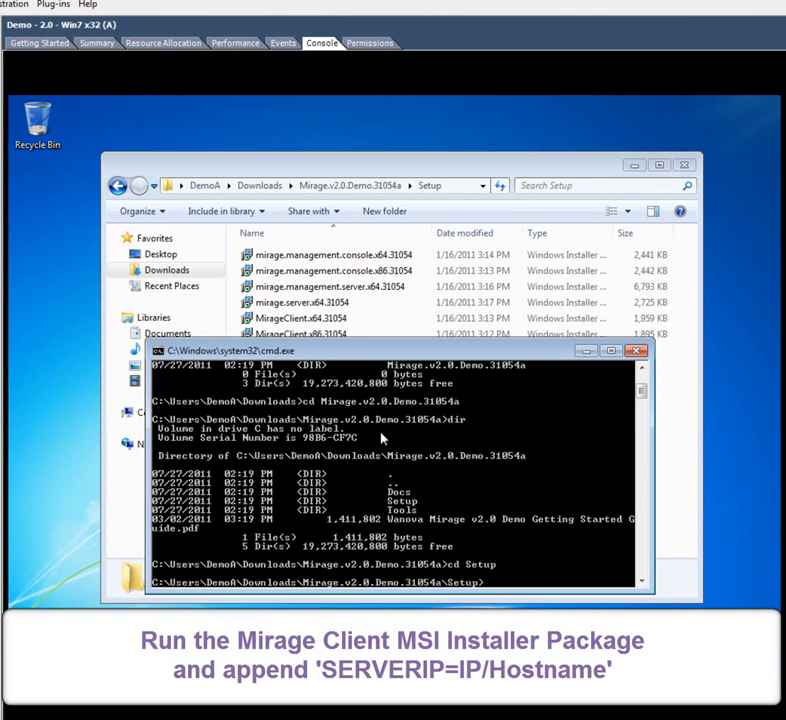
{"action": "type", "text": "dir"}
{"action": "key", "text": "Return"}
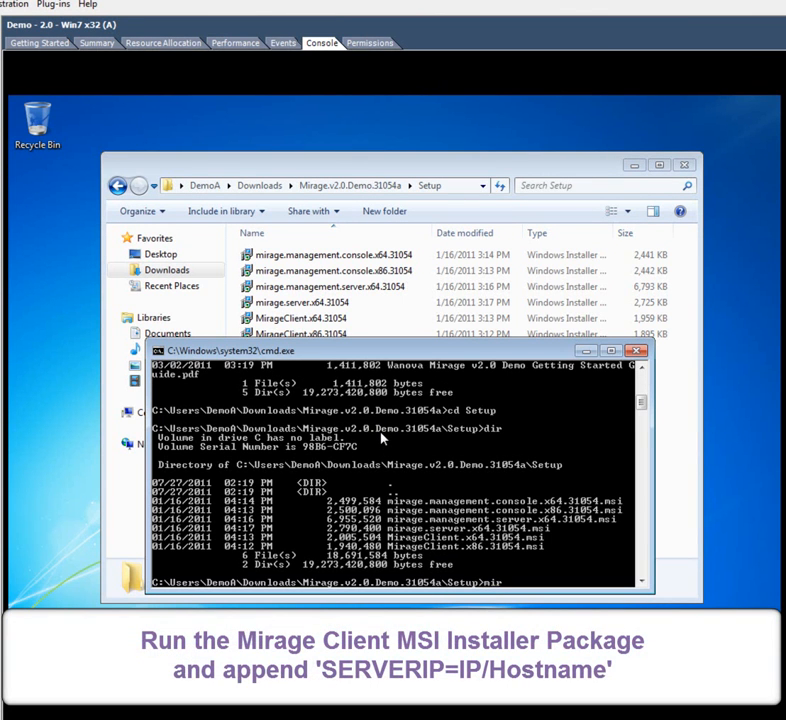
Step: Install the Mirage client by running MirageClient.x86.31054.msi with SERVERIP=192.168.11.59 and allowing the installation
{"action": "type", "text": "miragecl"}
{"action": "key", "text": "Tab"}
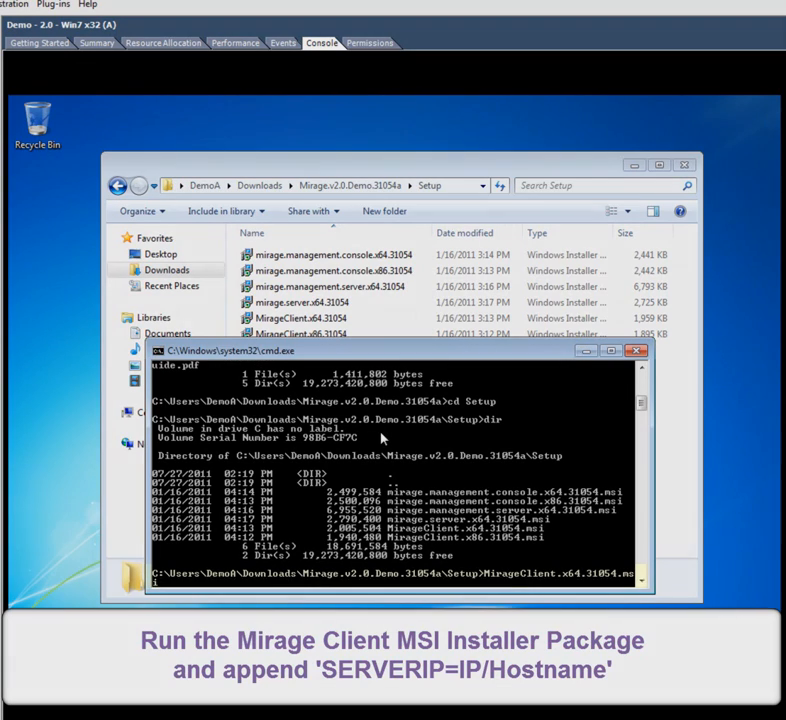
{"action": "key", "text": "Tab"}
{"action": "type", "text": "SE"}
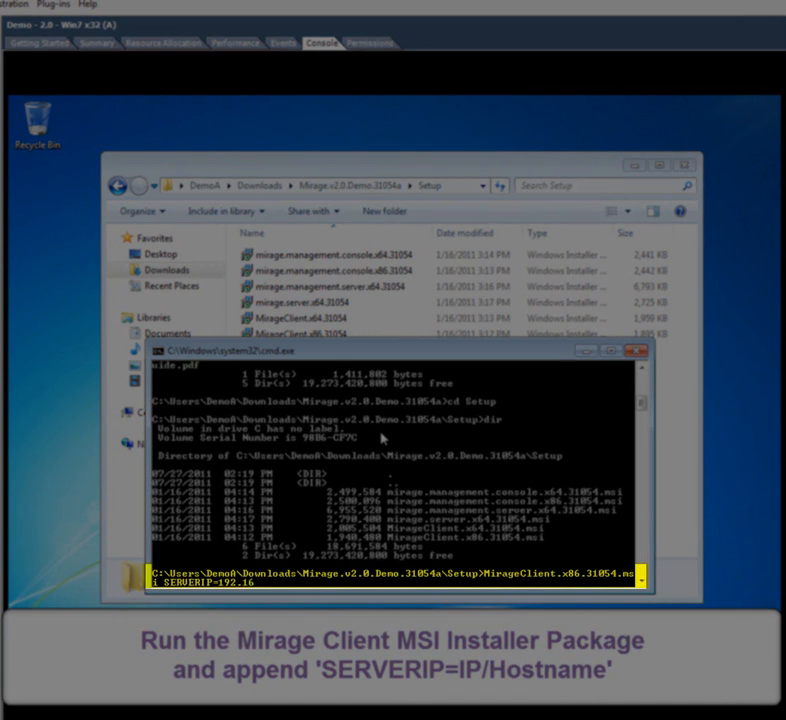
{"action": "type", "text": "RVERIP=192.168.11.59"}
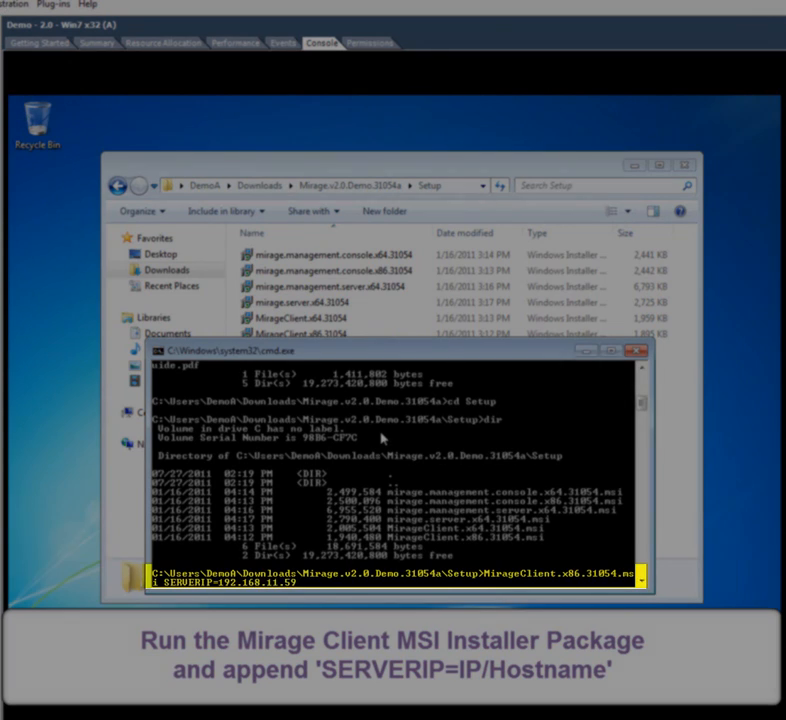
{"action": "key", "text": "Return"}
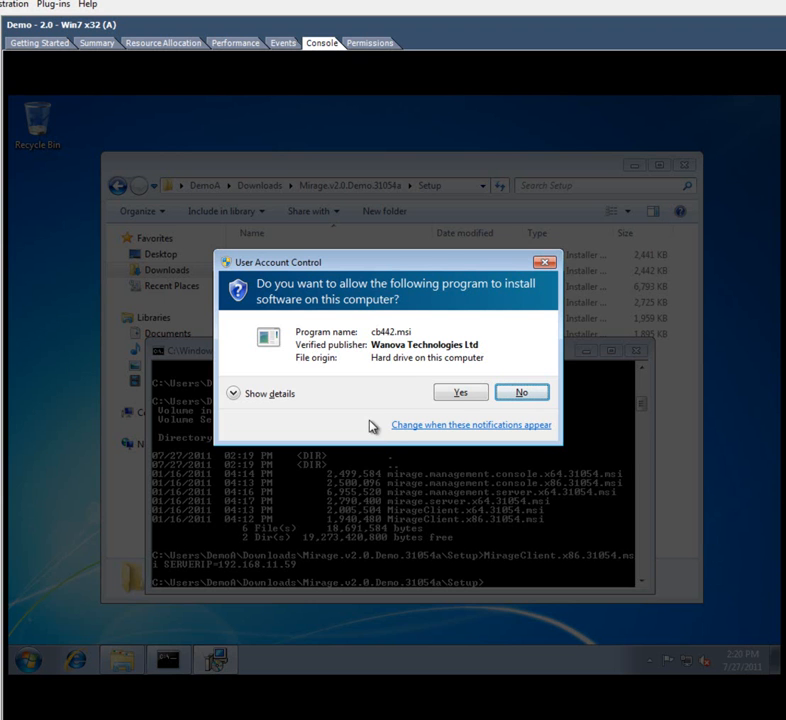
{"action": "left_click", "coordinate": [460, 394]}
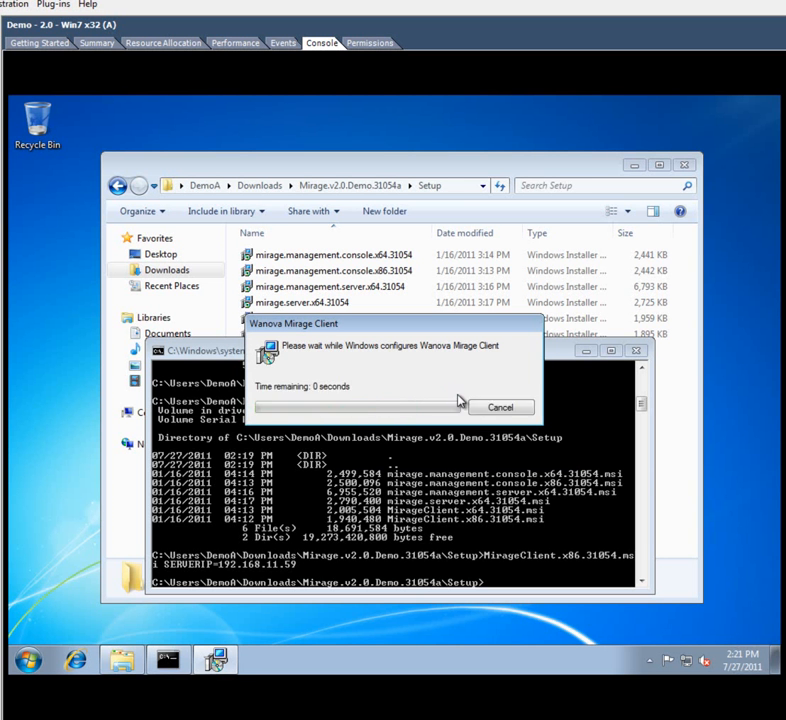
{"action": "left_click", "coordinate": [386, 409]}
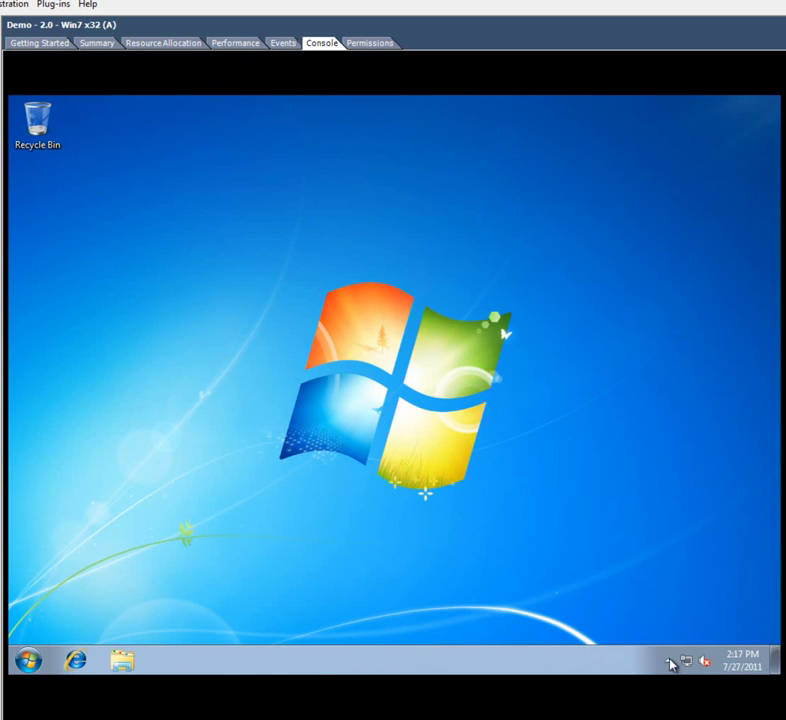
Step: View the Wanova Mirage client's status window on the Windows 7 machine to check its server connection
{"action": "left_click", "coordinate": [668, 661]}
{"action": "left_click", "coordinate": [691, 596]}
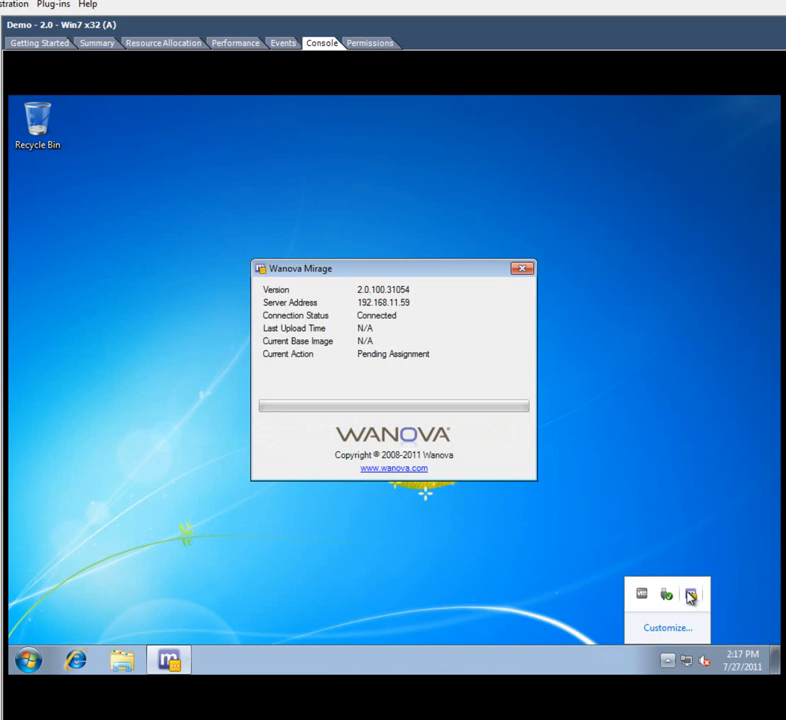
{"action": "left_click", "coordinate": [664, 518]}
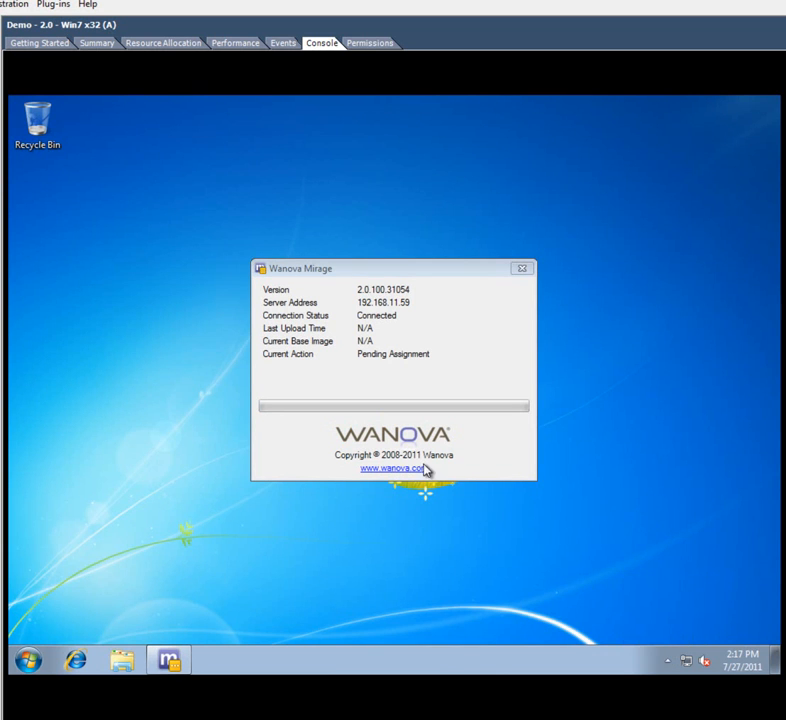
Step: Switch to the Wanova Mirage 2.0 Trial - Win2k8 machine, open the Mirage Management Console, and expand Wanova System (localhost)
{"action": "left_click", "coordinate": [0, 330]}
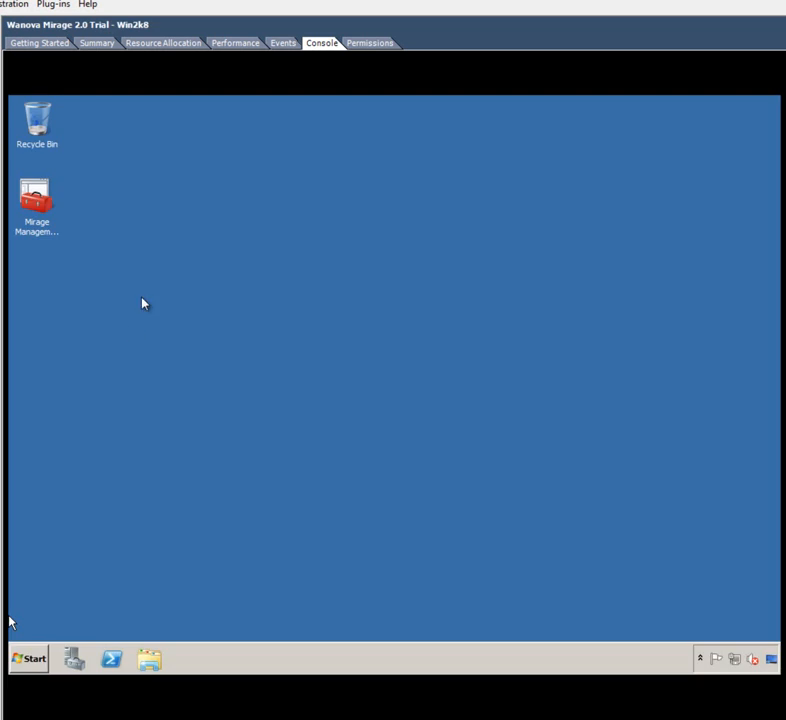
{"action": "left_click", "coordinate": [36, 191]}
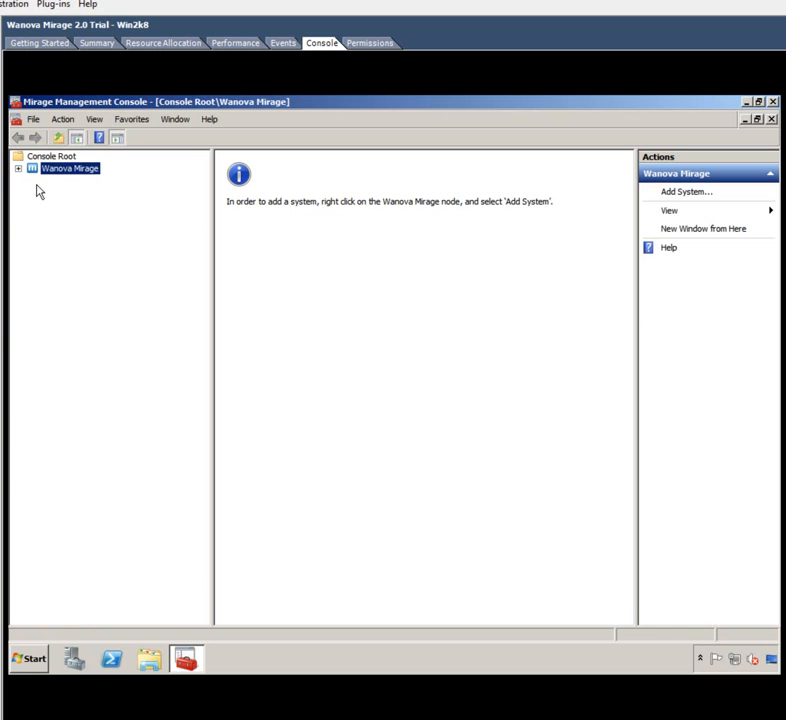
{"action": "left_click", "coordinate": [18, 168]}
{"action": "left_click", "coordinate": [32, 180]}
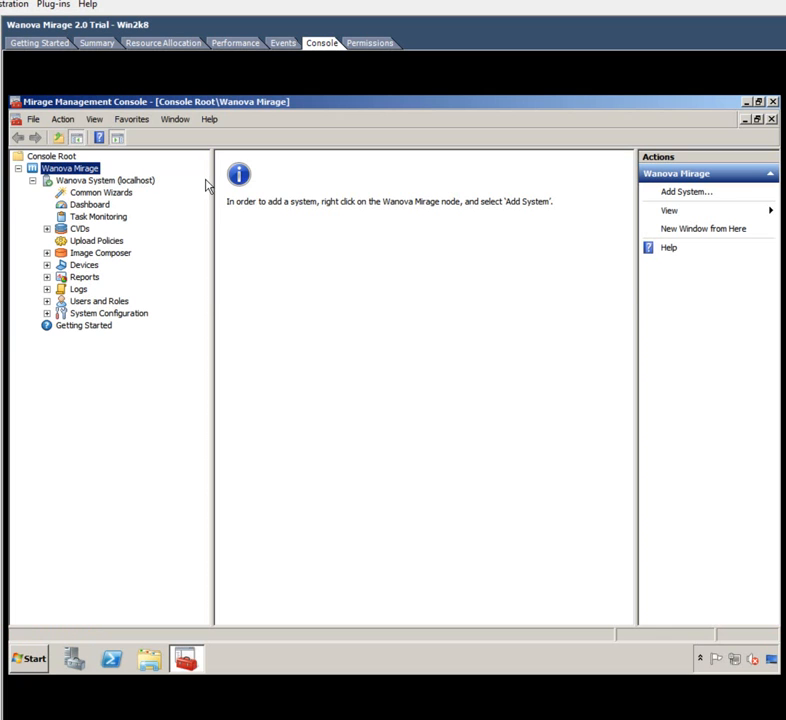
{"action": "left_click", "coordinate": [145, 180]}
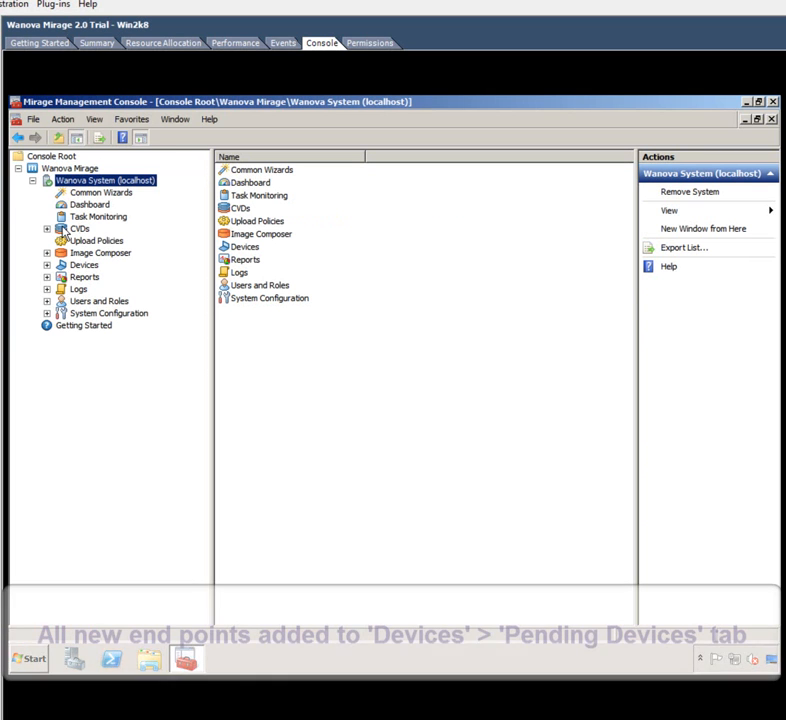
Step: Assign the pending device DEMOA-PC to a new CVD using the Mirage default CVD policy and an automatically chosen volume
{"action": "left_click", "coordinate": [47, 264]}
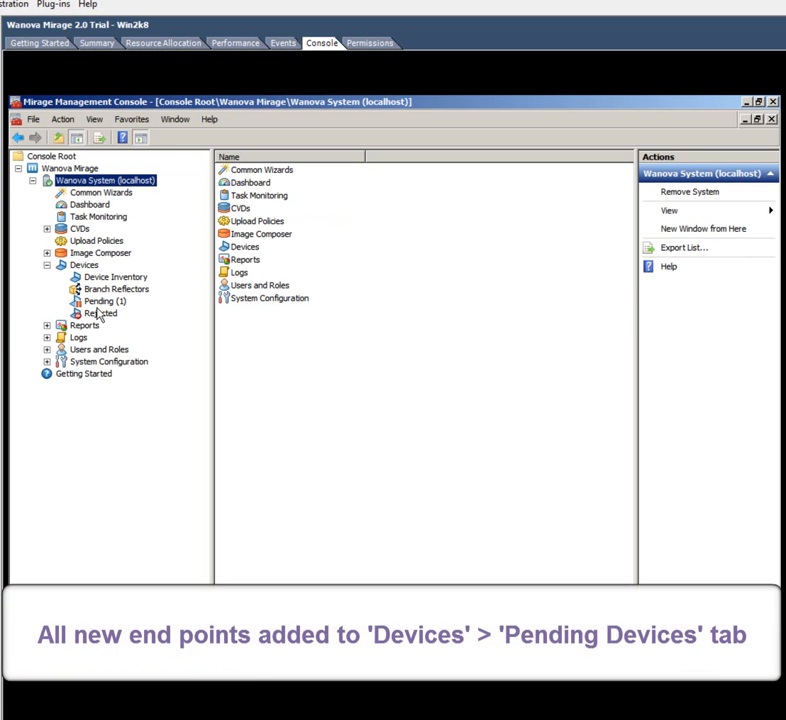
{"action": "left_click", "coordinate": [98, 301]}
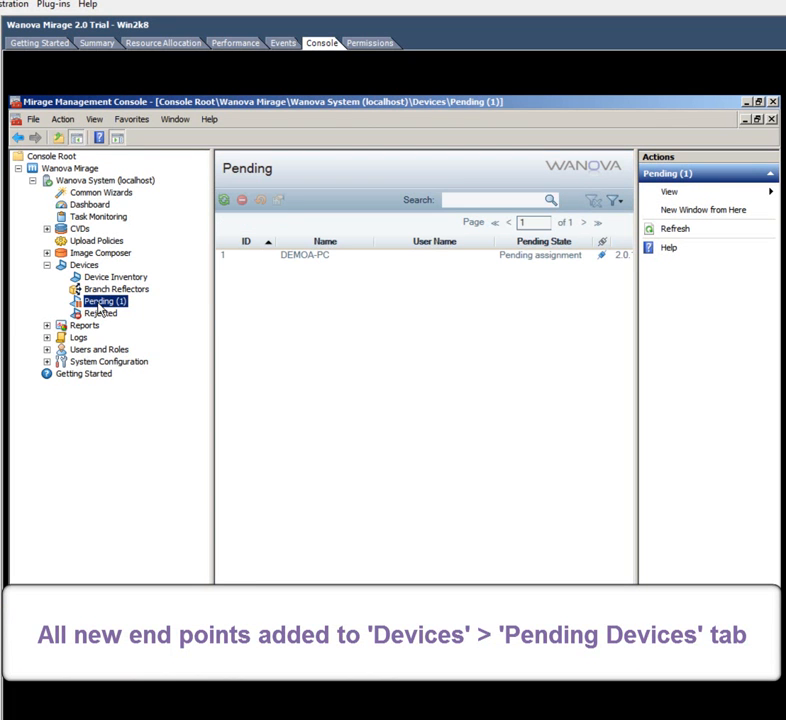
{"action": "left_click", "coordinate": [395, 256]}
{"action": "right_click", "coordinate": [395, 263]}
{"action": "mouse_move", "coordinate": [560, 263]}
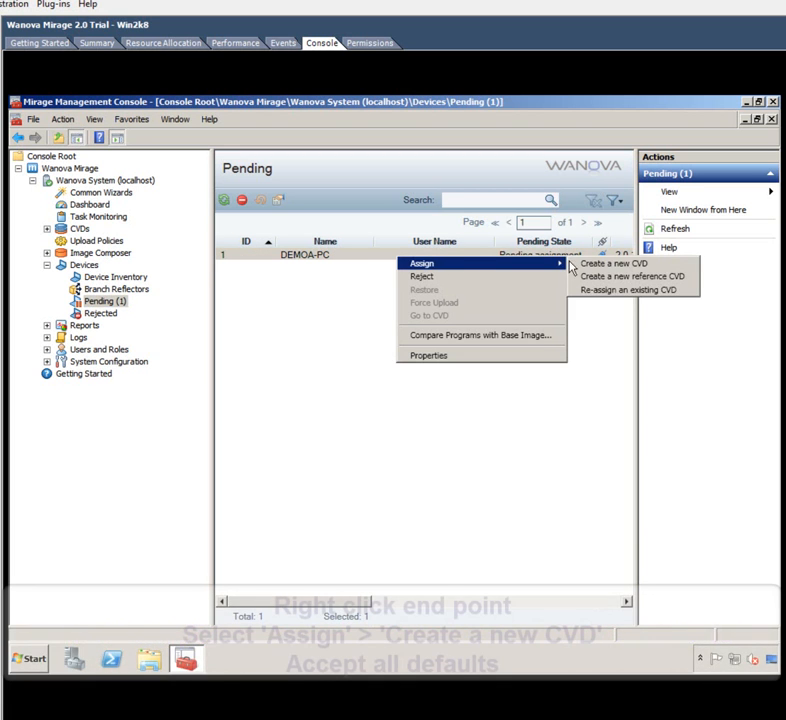
{"action": "left_click", "coordinate": [648, 266]}
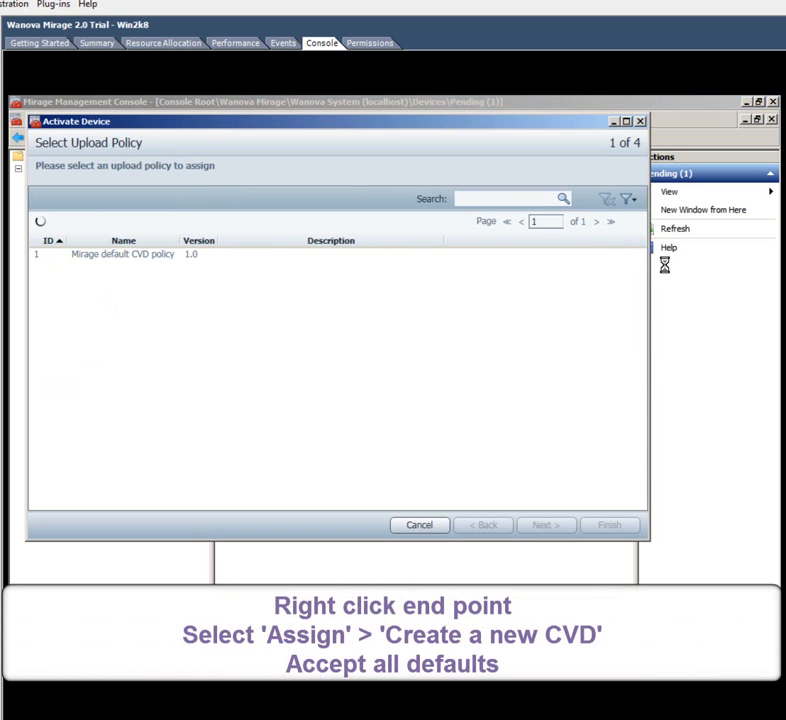
{"action": "left_click", "coordinate": [515, 256]}
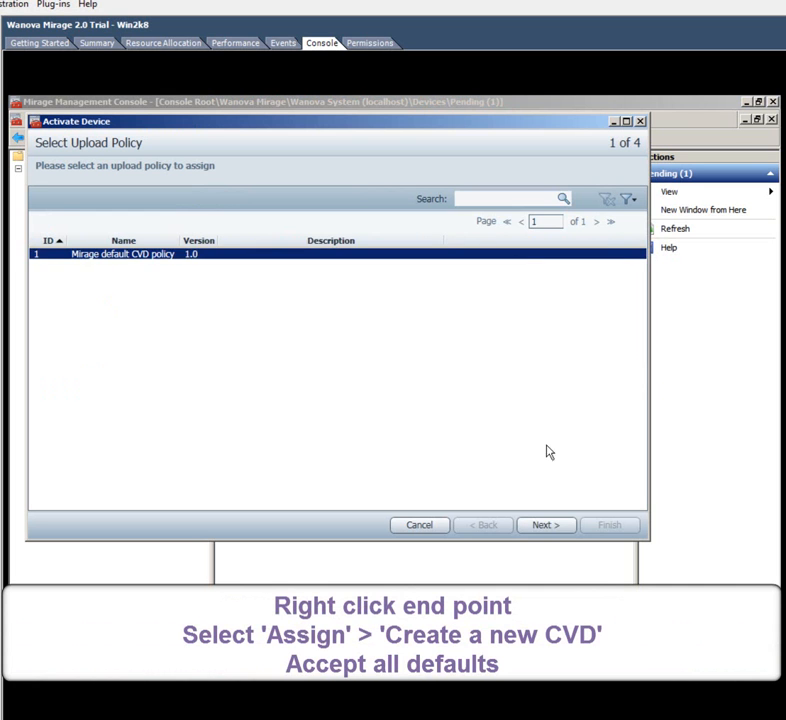
{"action": "left_click", "coordinate": [568, 526]}
{"action": "left_click", "coordinate": [569, 527]}
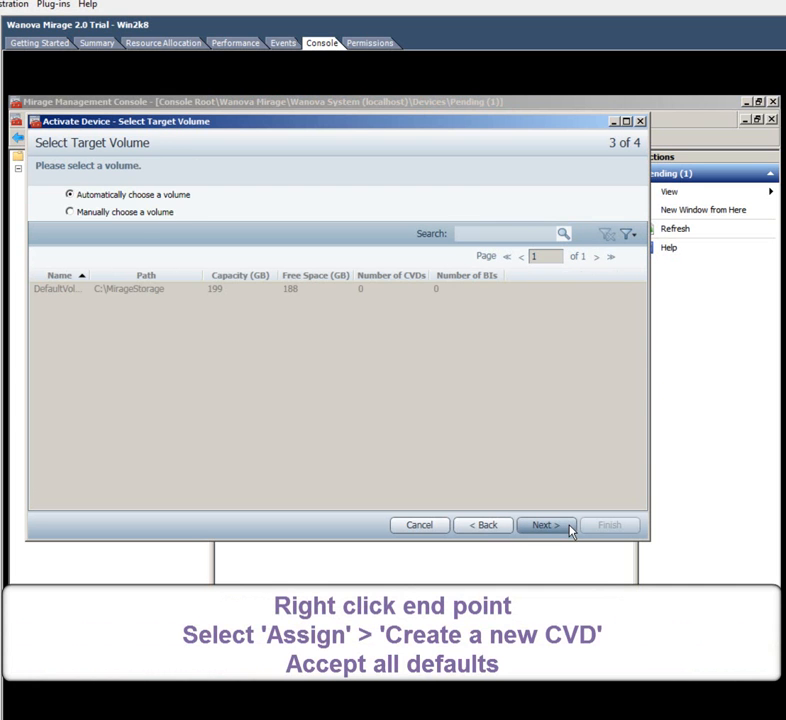
{"action": "left_click", "coordinate": [569, 527]}
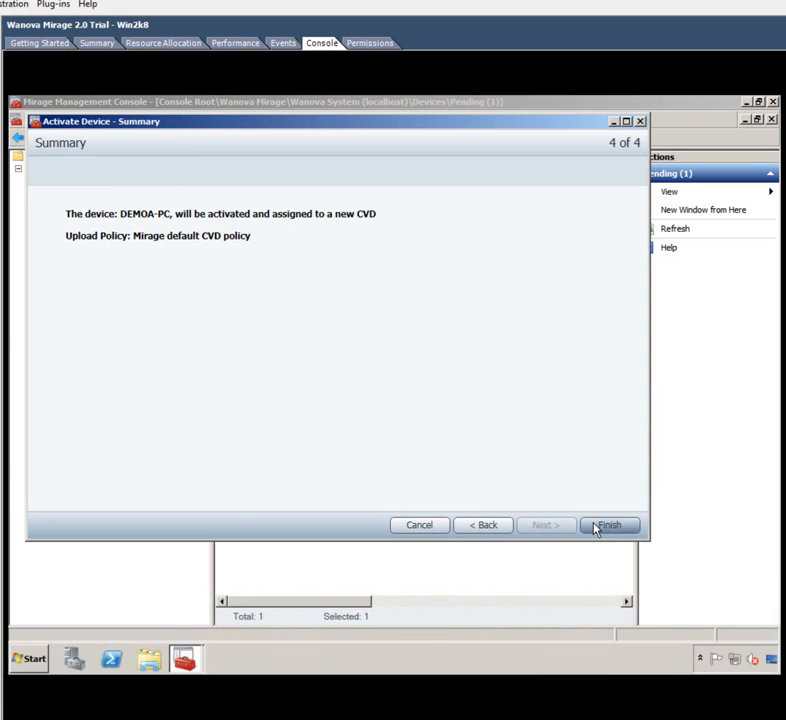
{"action": "left_click", "coordinate": [630, 527]}
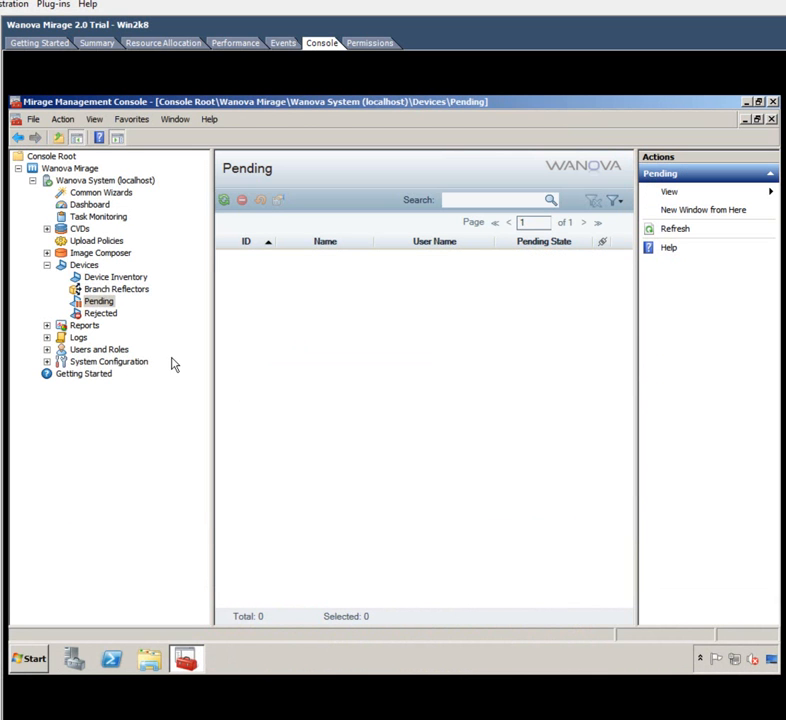
Step: Open the CVD Inventory of the localhost system
{"action": "left_click", "coordinate": [46, 229]}
{"action": "left_click", "coordinate": [104, 241]}
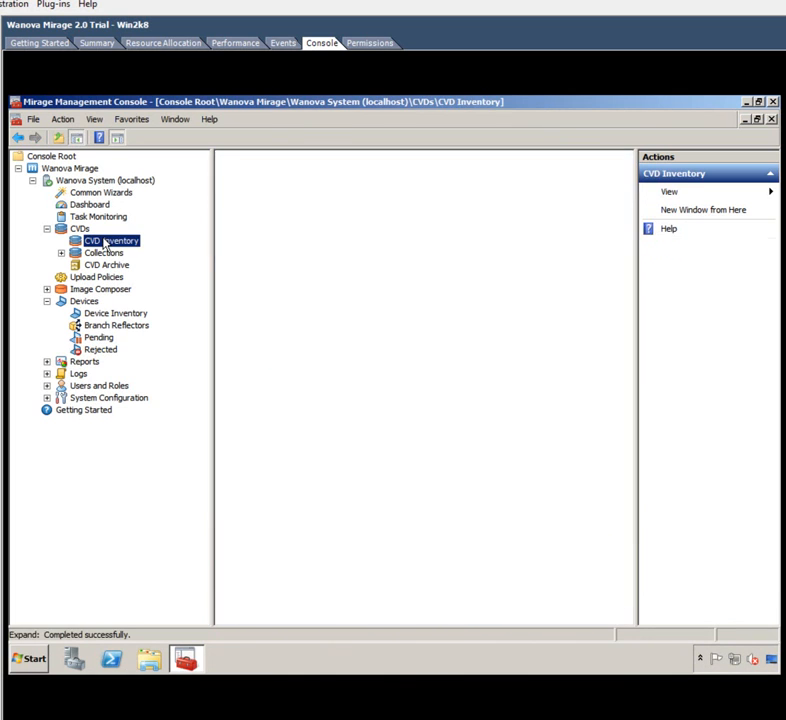